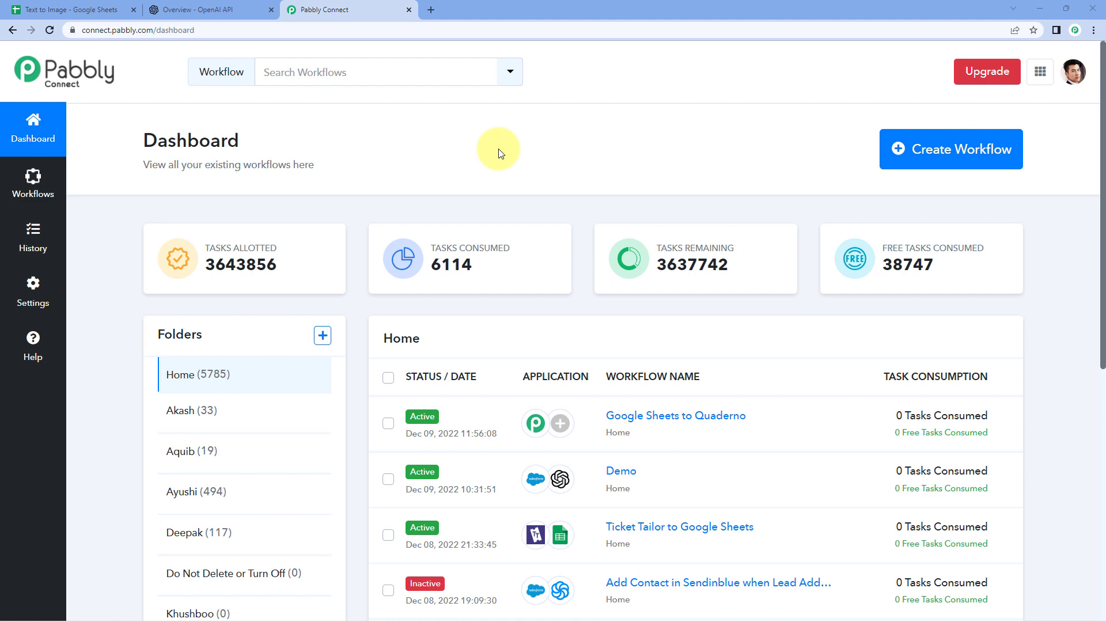
- Create a new workflow named "Google Sheets to OpenAI Text to Image"
left_click(963, 149)
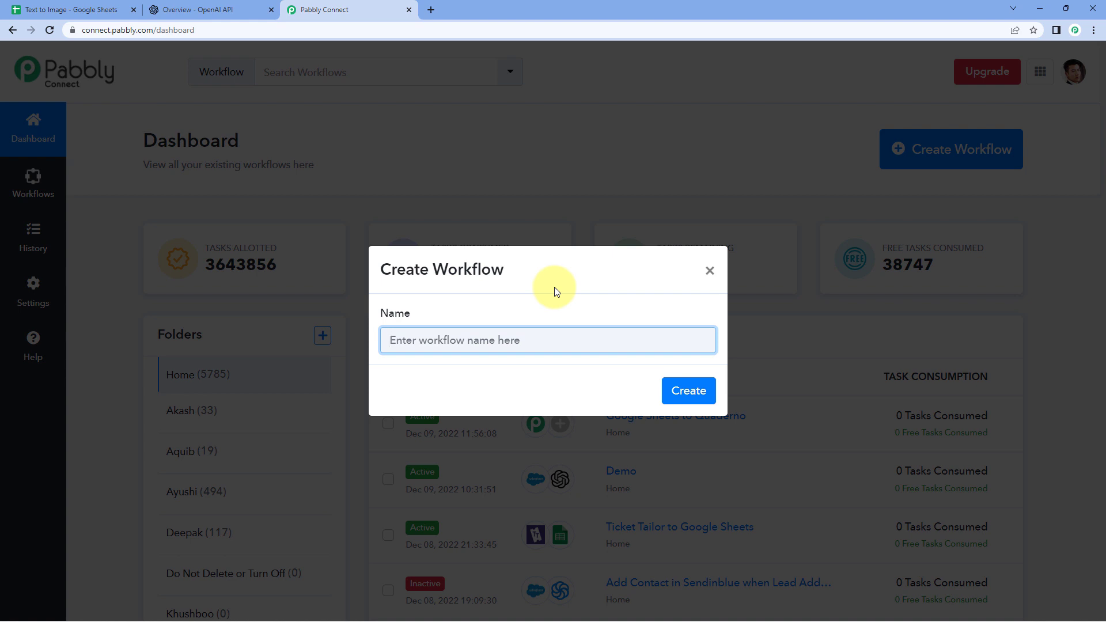
type("Google Sheets to OP")
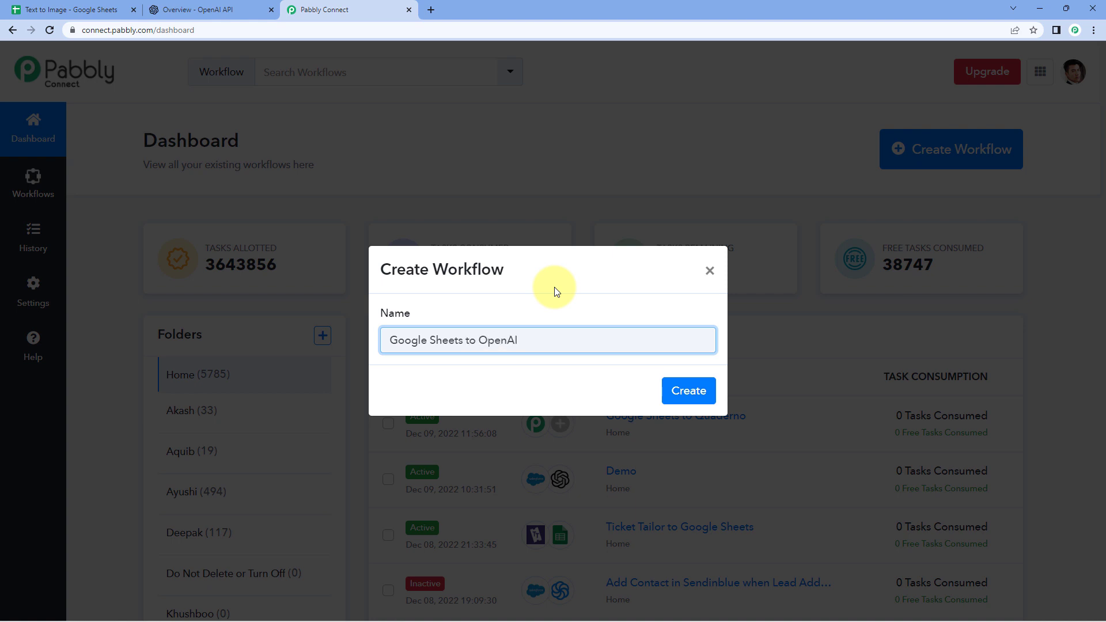
type("enAI Text to Image")
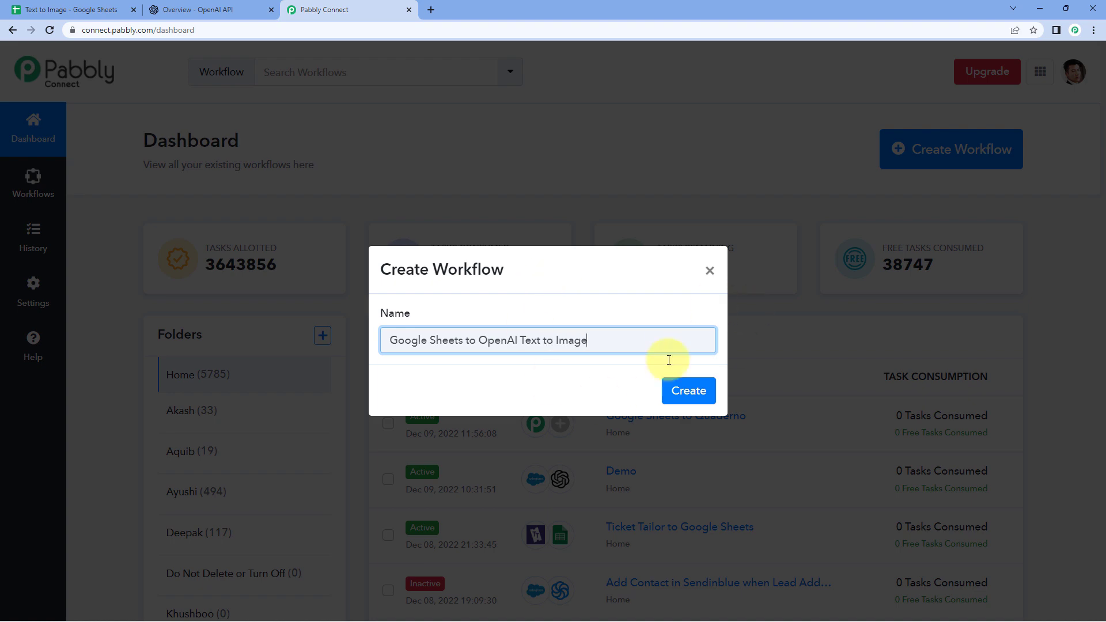
left_click(692, 391)
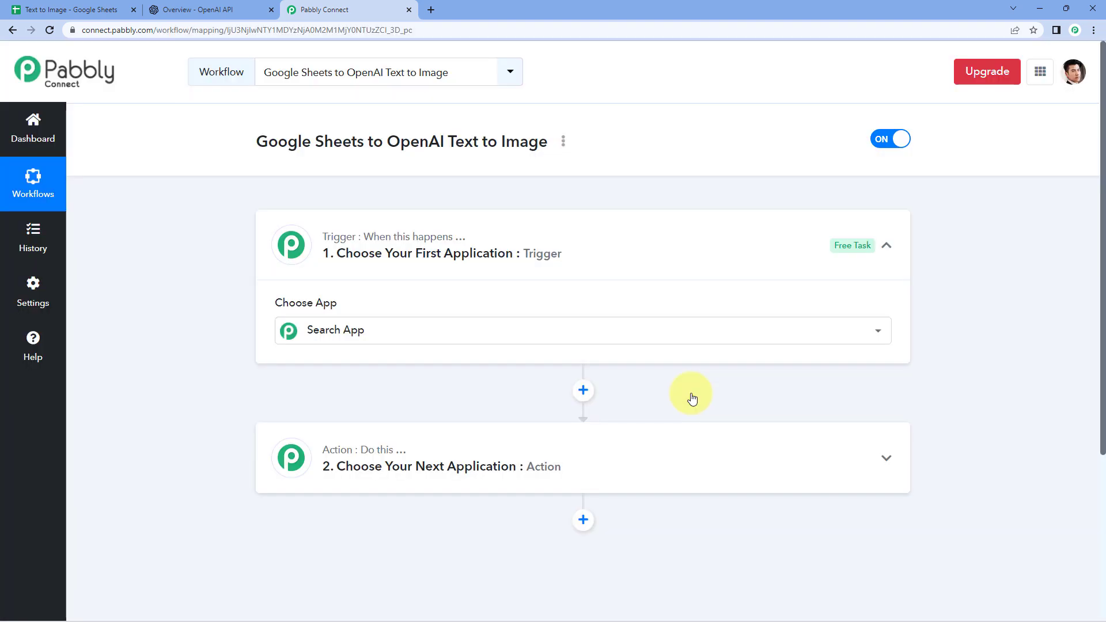
- Review the workflow's trigger and action sections, the columns of the Text to Image spreadsheet, and the OpenAI overview page
left_click(575, 233)
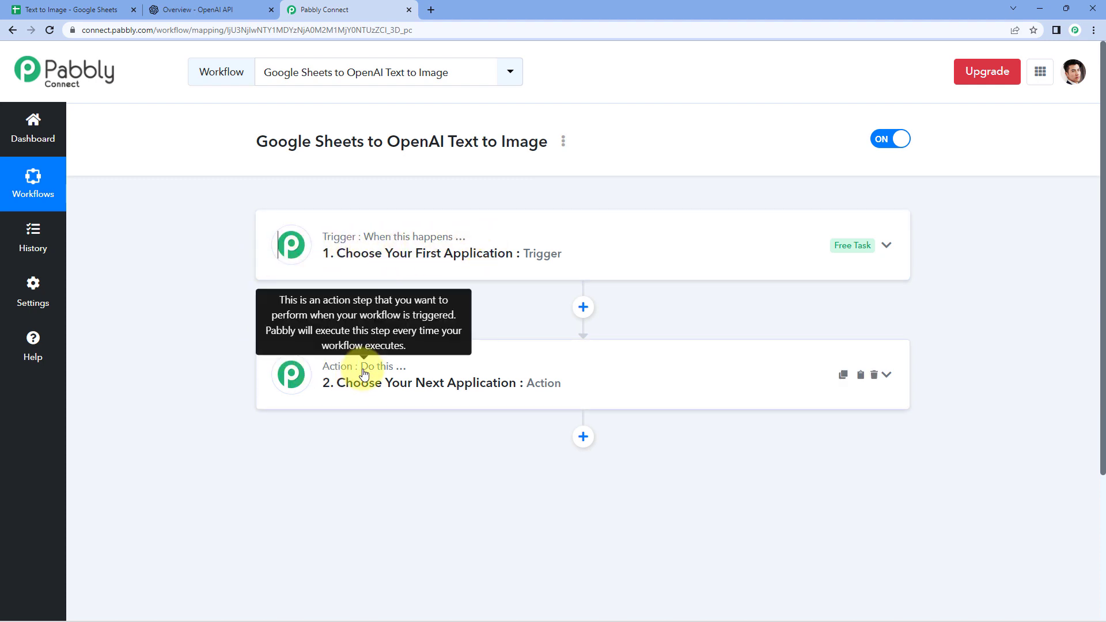
left_click(508, 253)
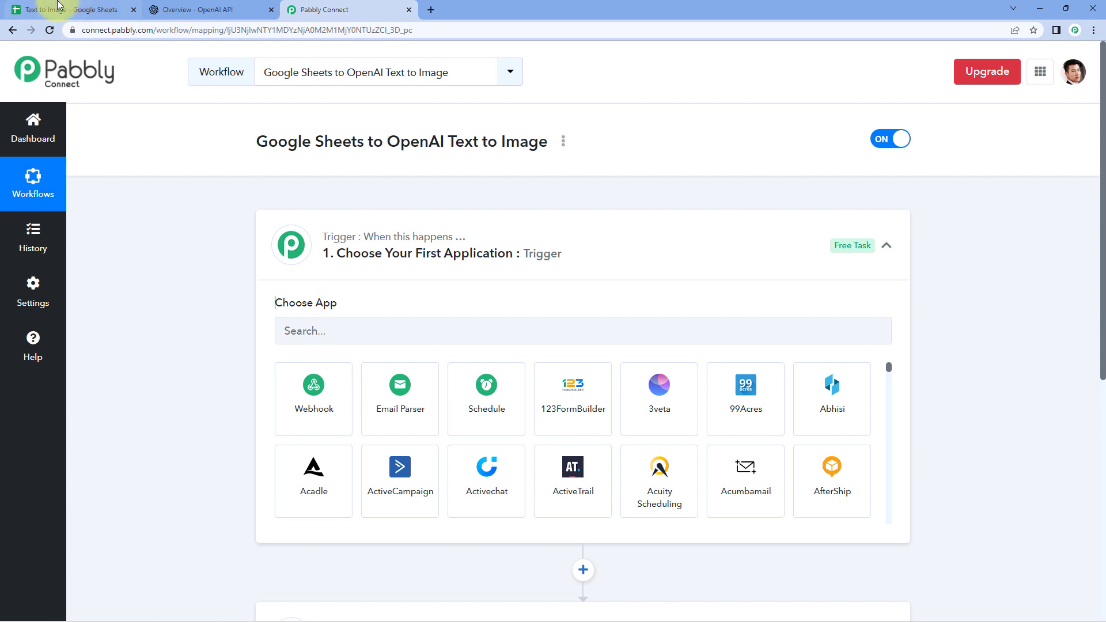
left_click(86, 10)
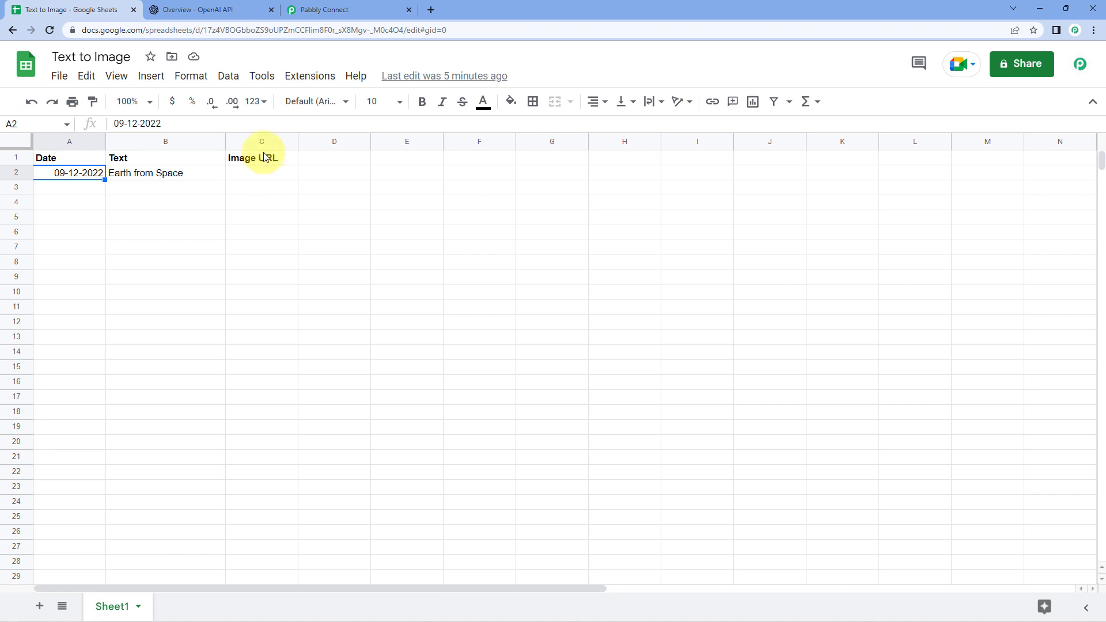
left_click(210, 9)
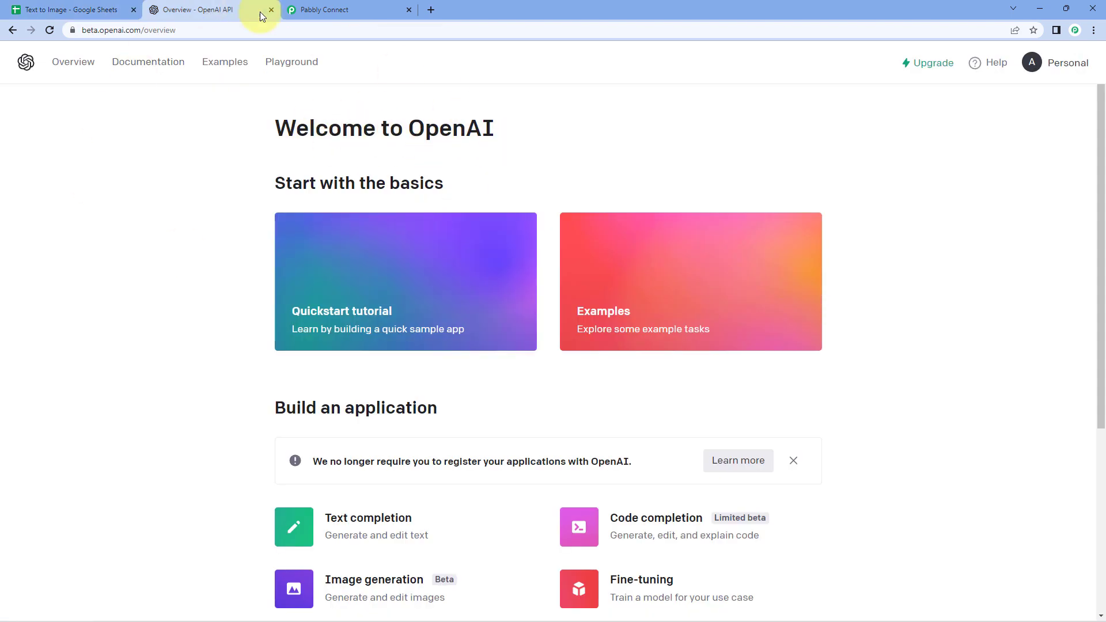
left_click(124, 10)
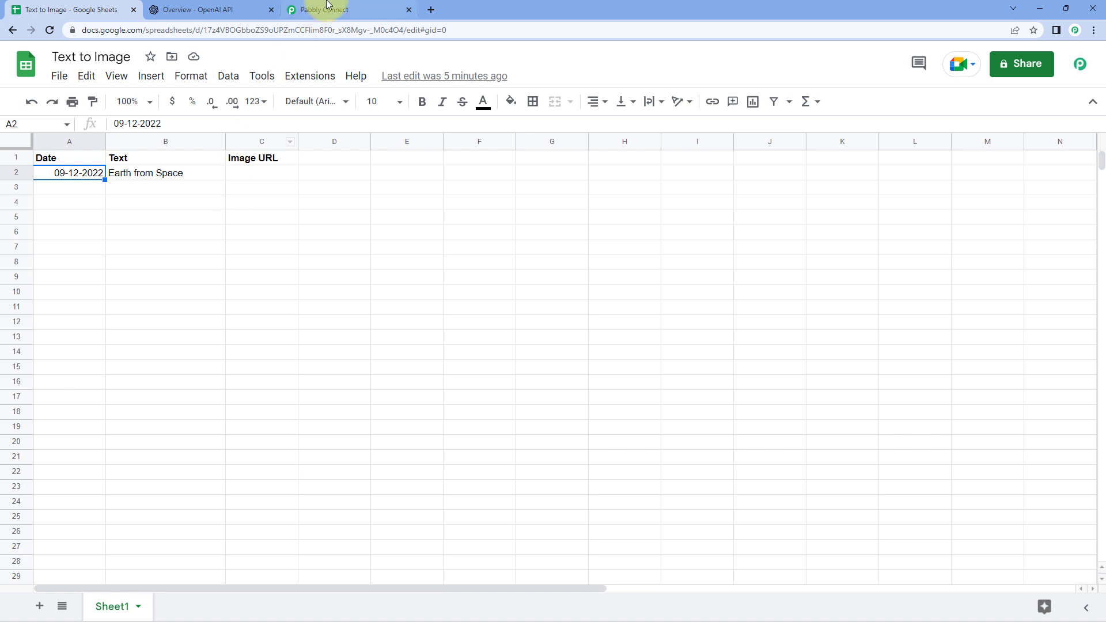
left_click(207, 9)
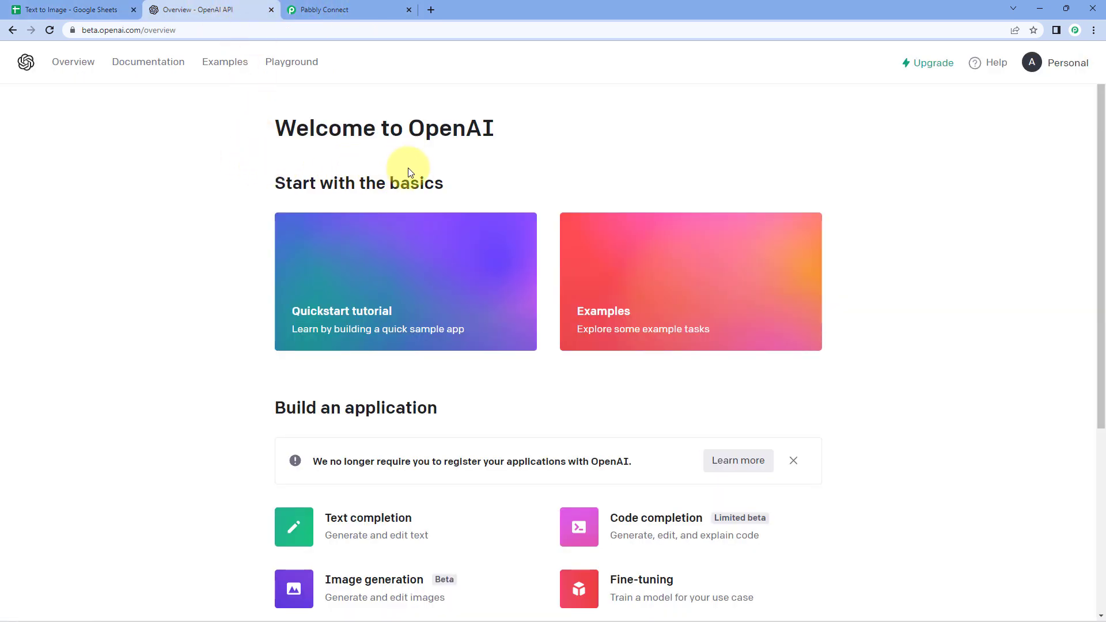
left_click(75, 10)
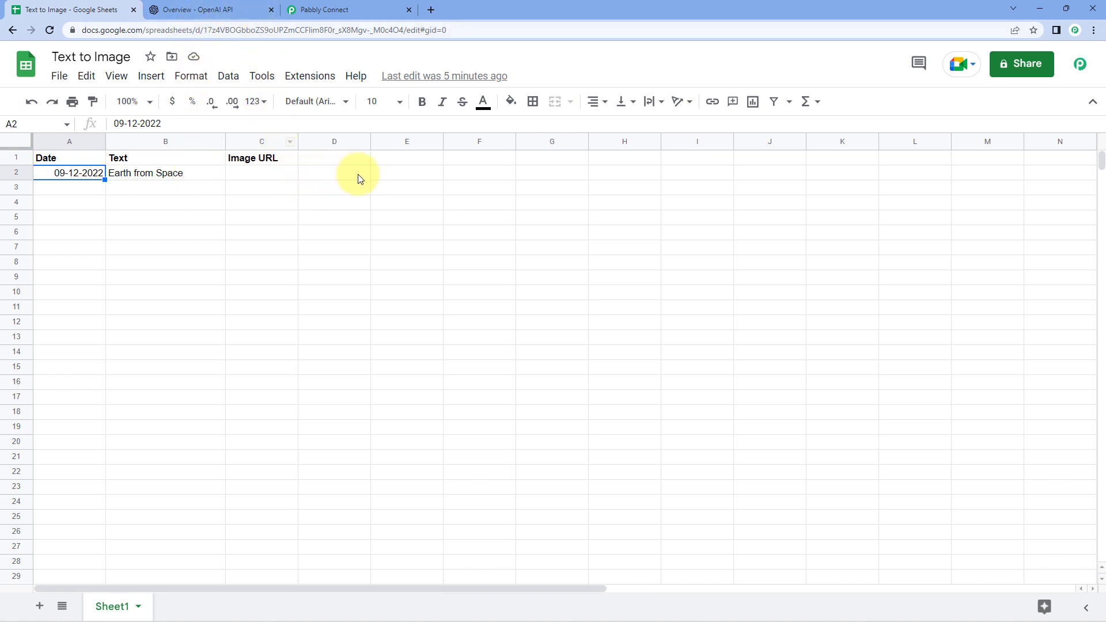
left_click(265, 175)
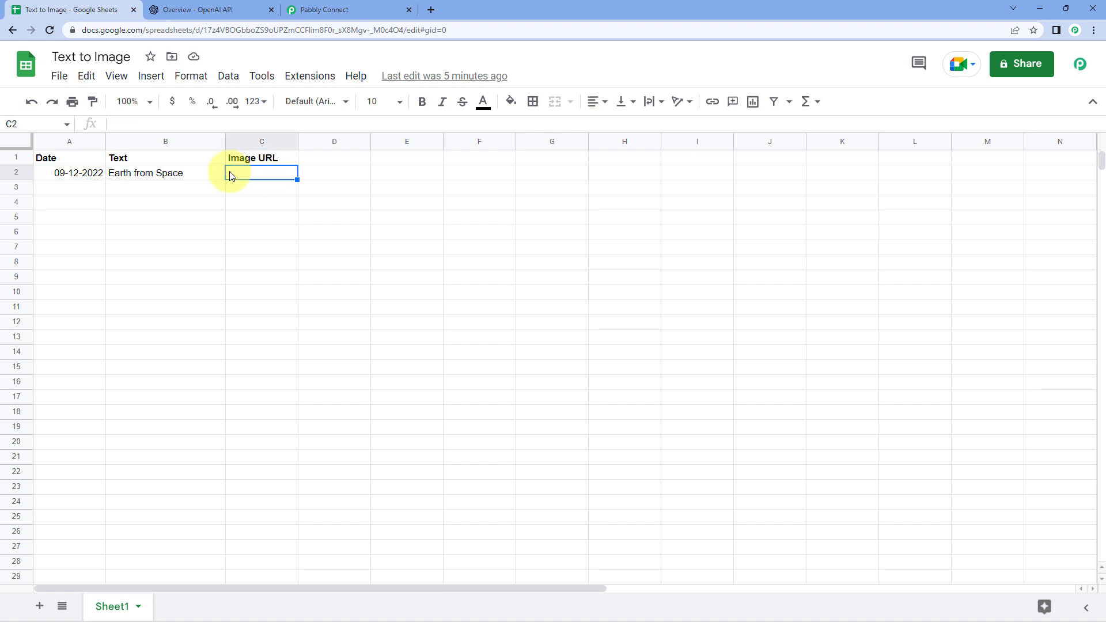
- Switch back to Pabbly Connect and choose Google Sheets as the trigger app with the New or Updated Spreadsheet Row event
left_click(310, 7)
scroll(201, 229, "down", 2)
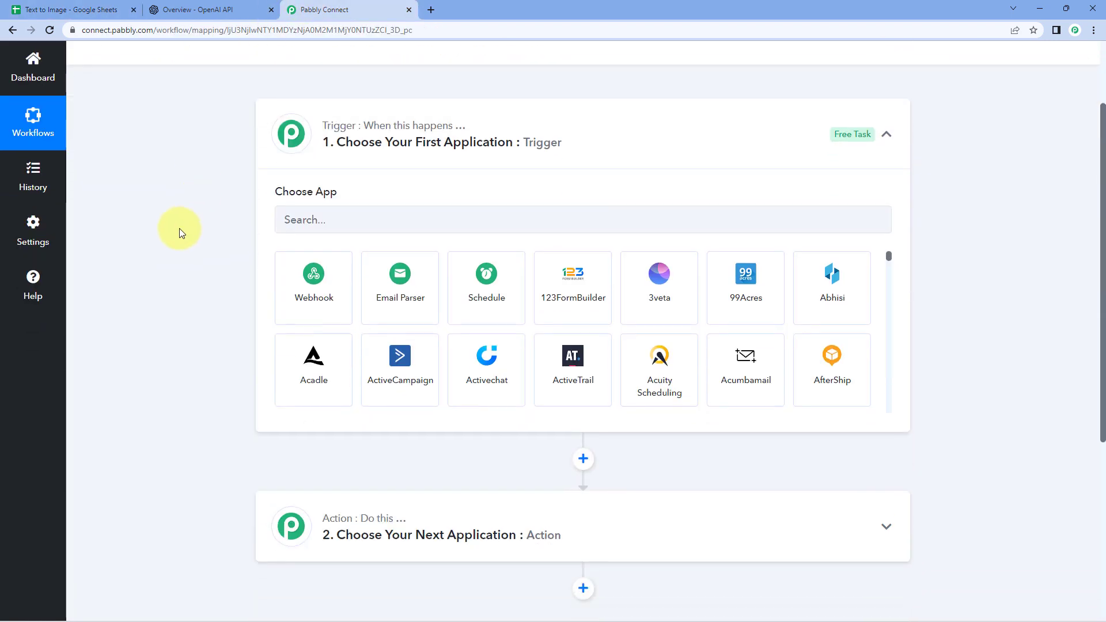
left_click(374, 207)
type("Google Sheets")
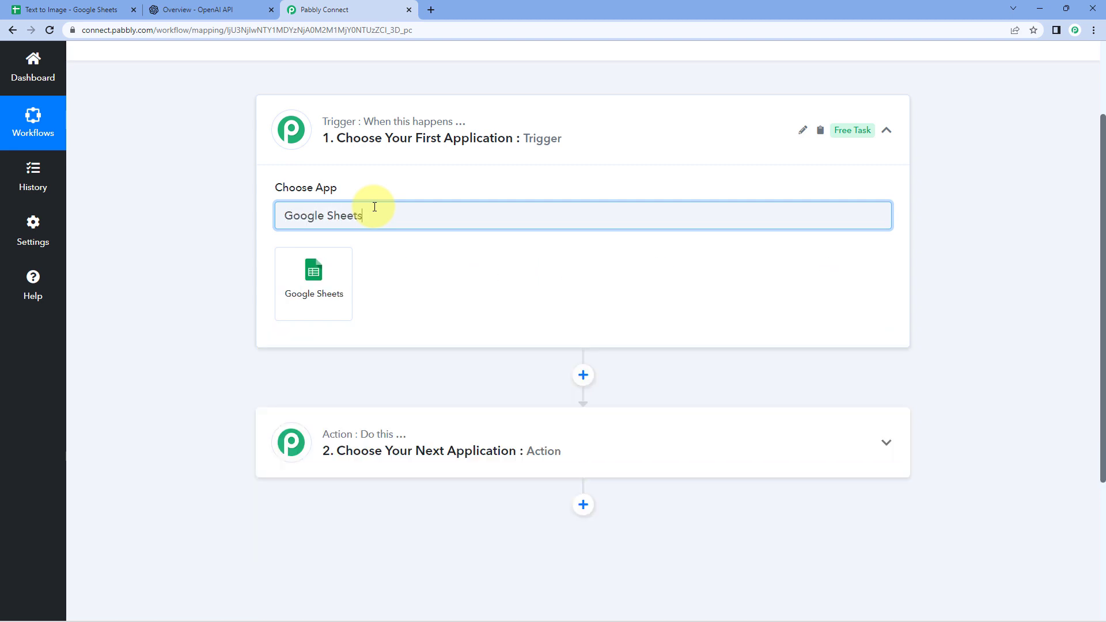
left_click(335, 272)
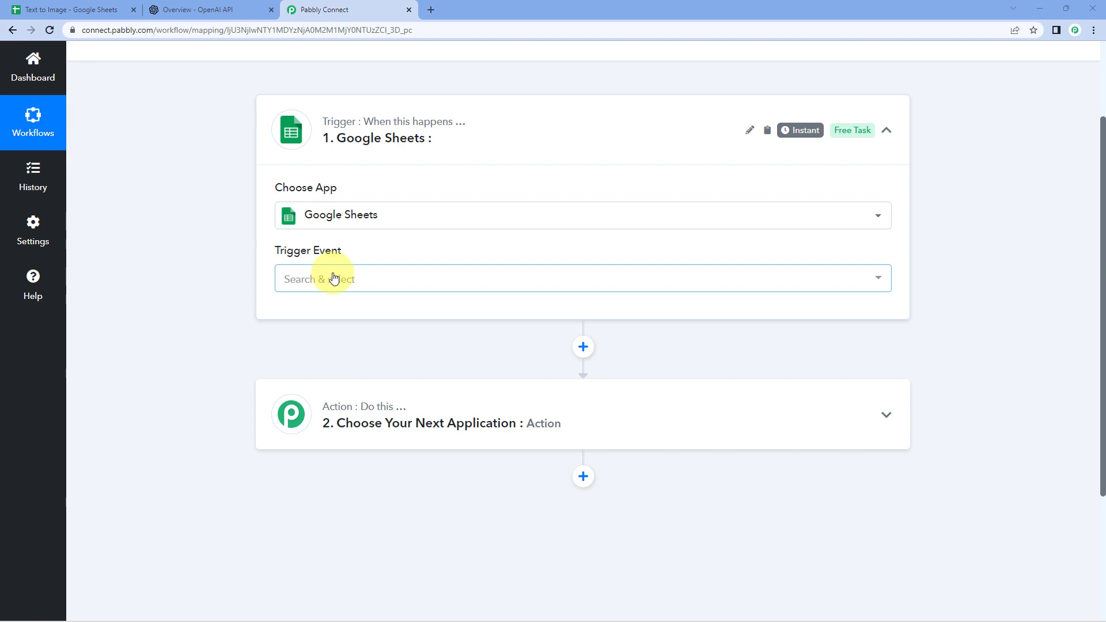
left_click(314, 283)
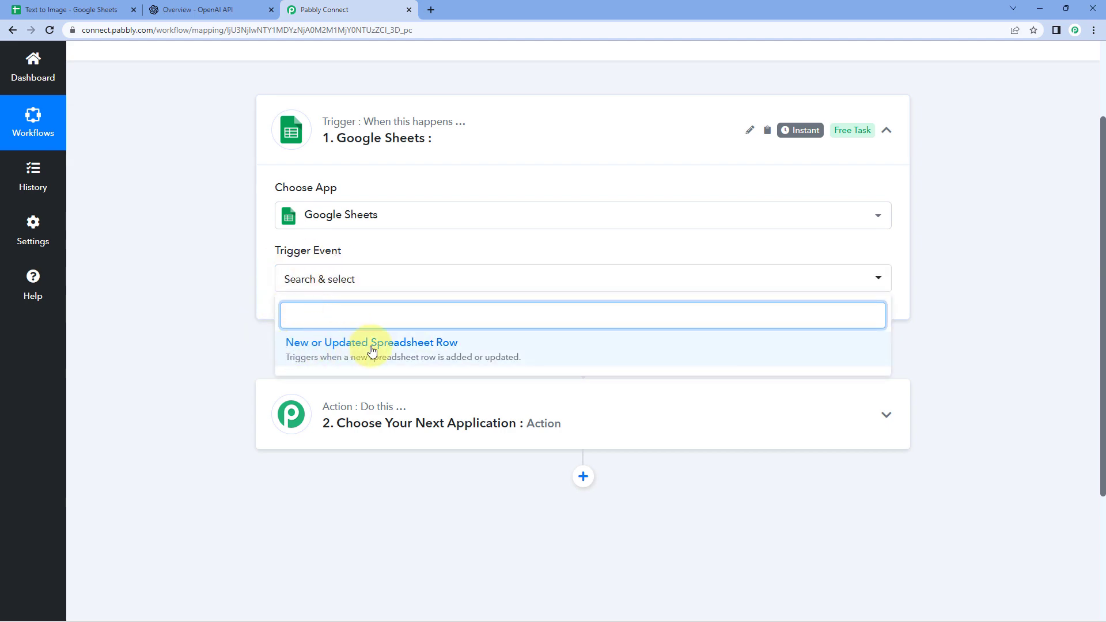
left_click(404, 352)
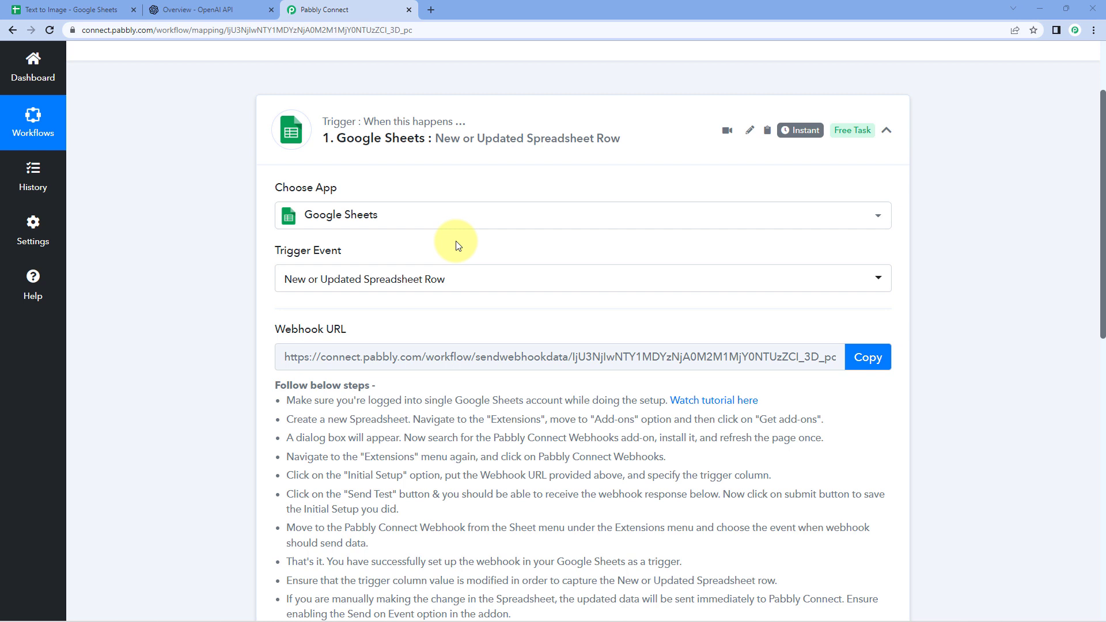
- Review the setup instructions for the Google Sheets trigger and copy its webhook URL
scroll(404, 242, "down", 1)
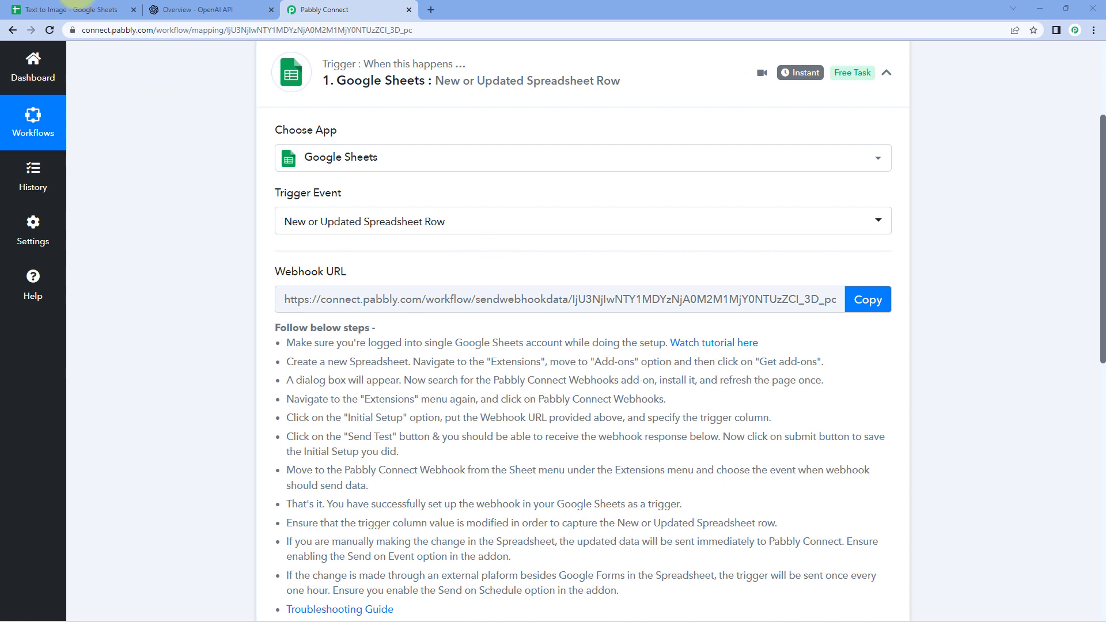
left_click(72, 9)
left_click_drag(62, 189, 224, 191)
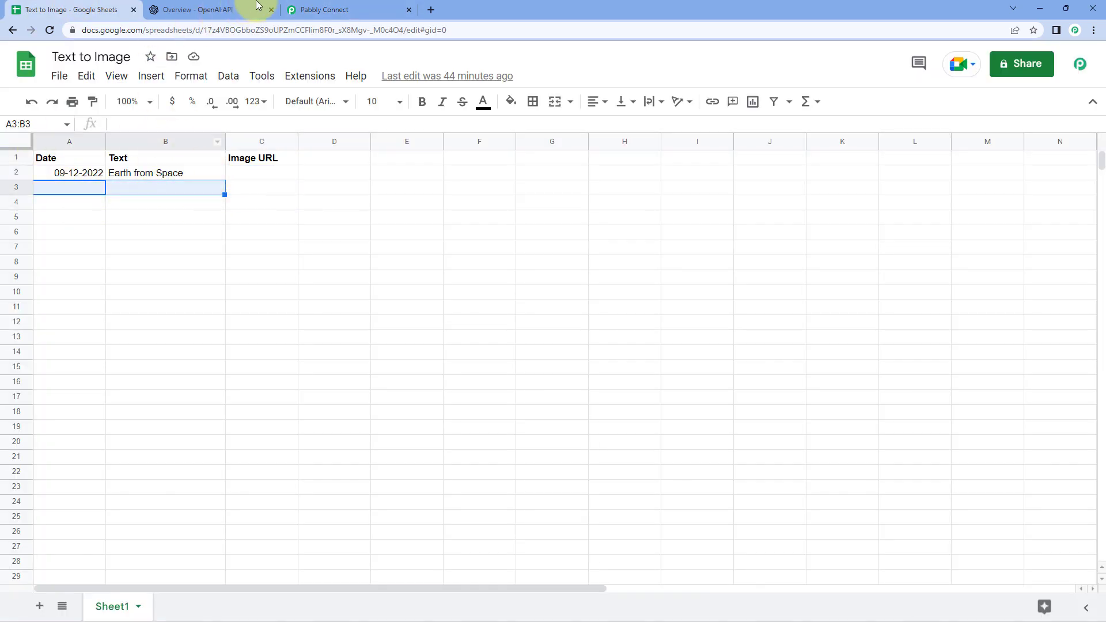
left_click(311, 10)
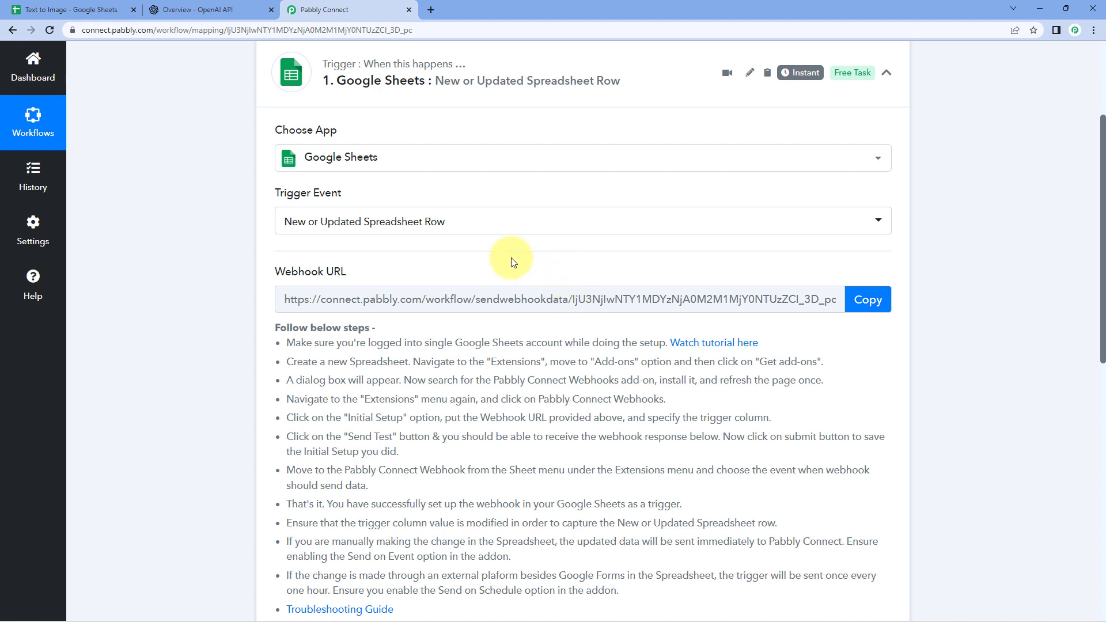
scroll(513, 262, "down", 1)
left_click_drag(285, 284, 403, 556)
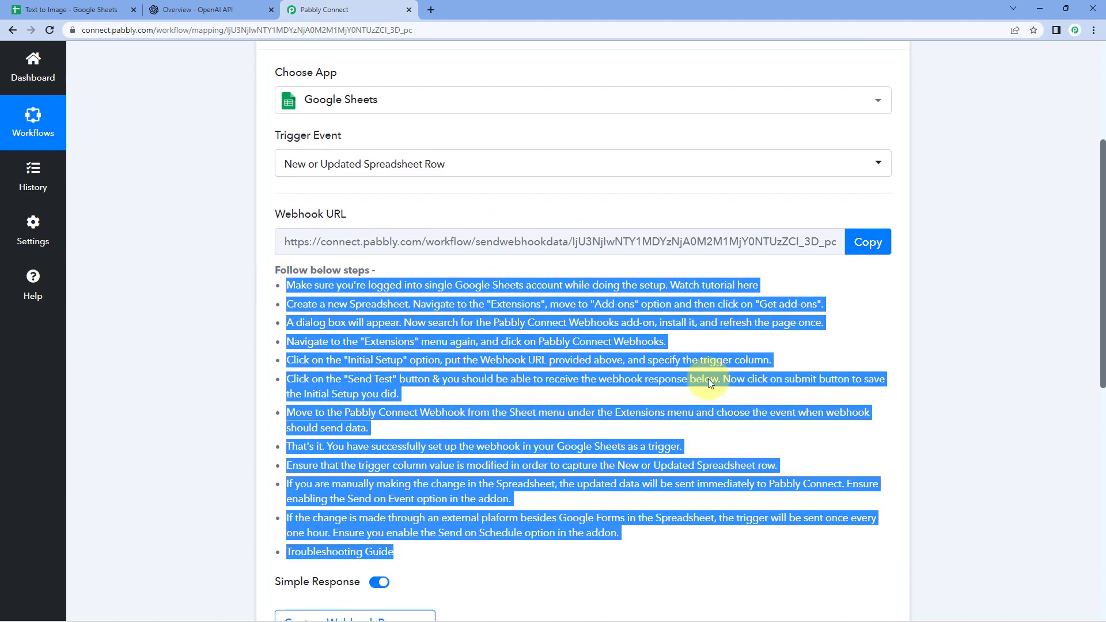
left_click(867, 242)
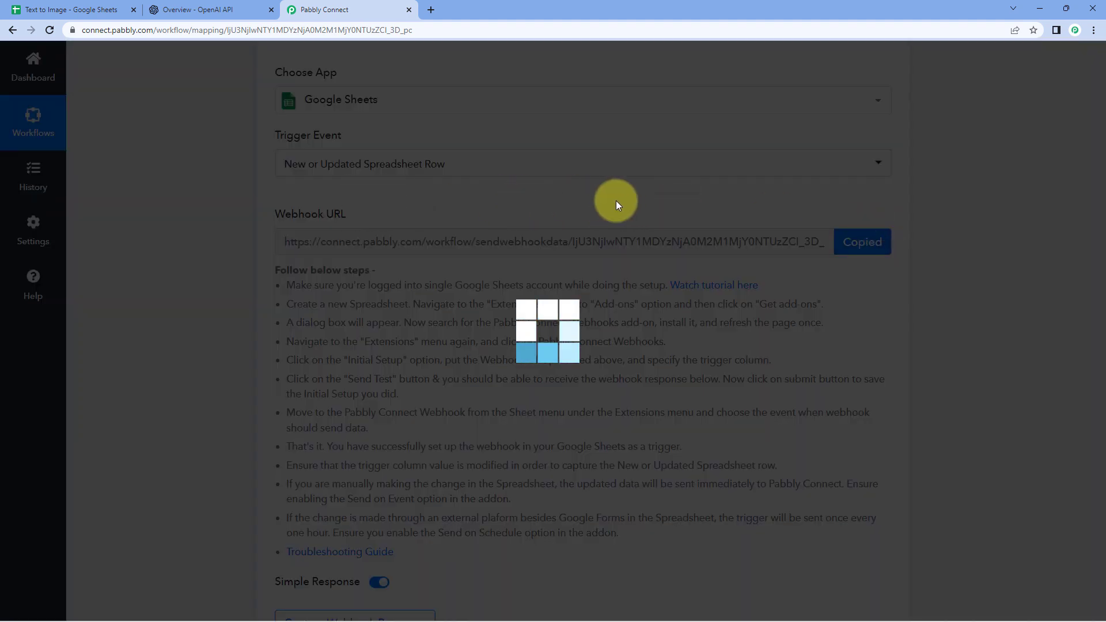
- Switch to the Text to Image spreadsheet and look up the Pabbly Connect Webhooks add-on in the Google Workspace Marketplace
left_click(86, 9)
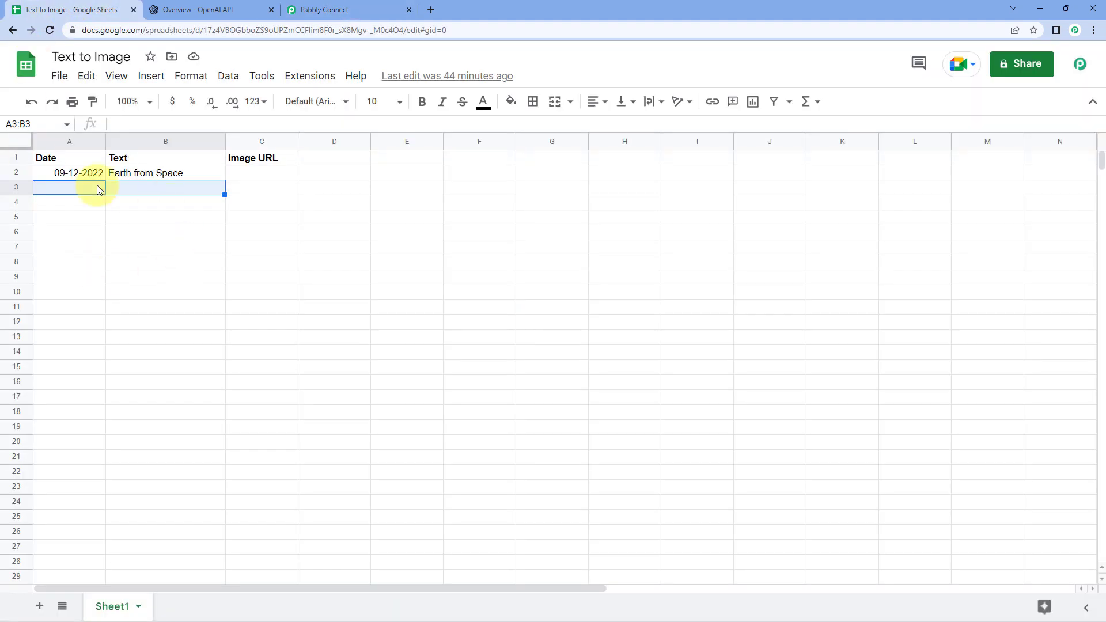
left_click(71, 185)
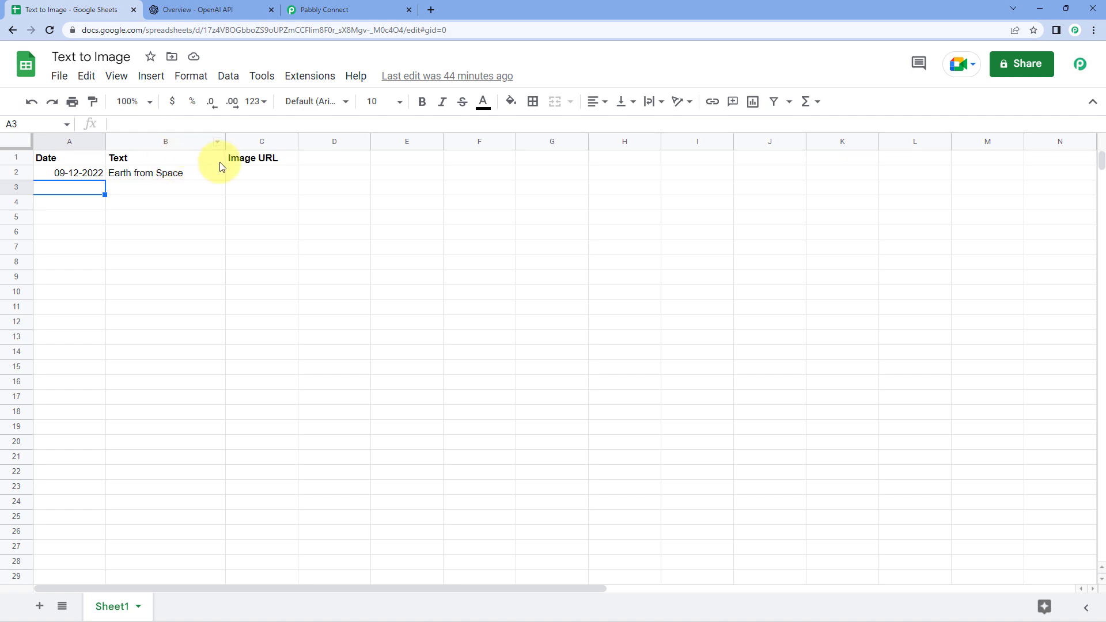
left_click(316, 75)
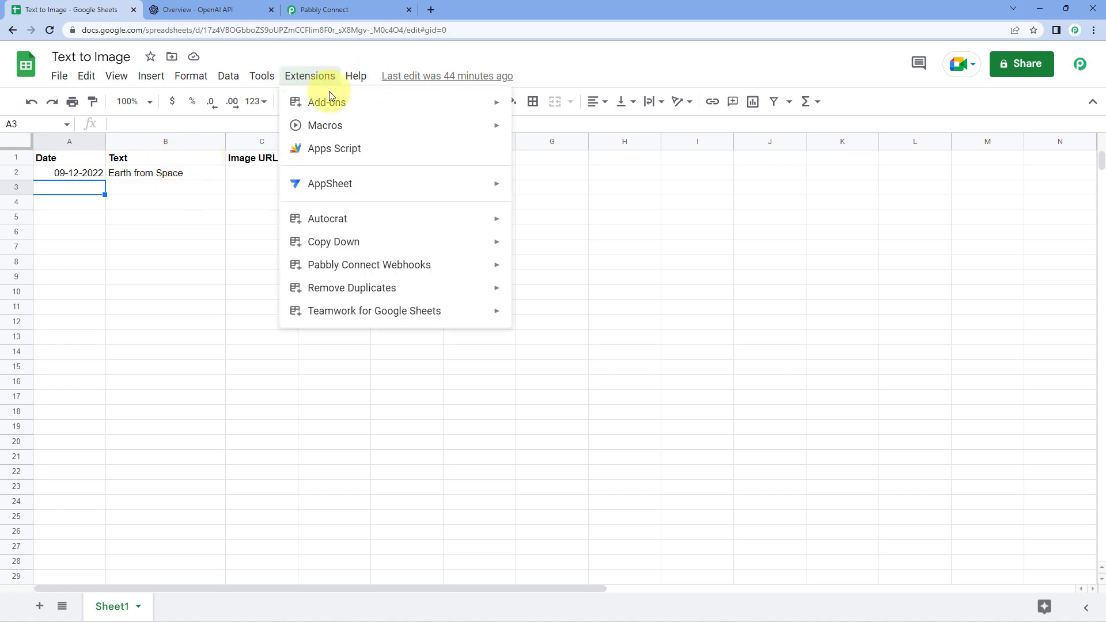
mouse_move(338, 103)
left_click(578, 109)
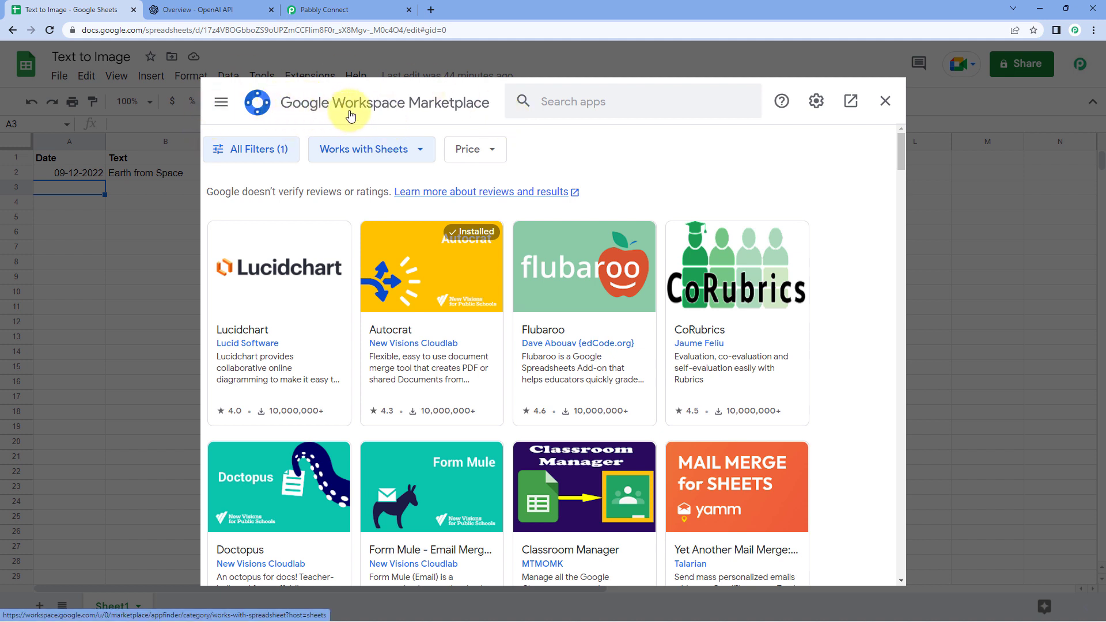
left_click(570, 103)
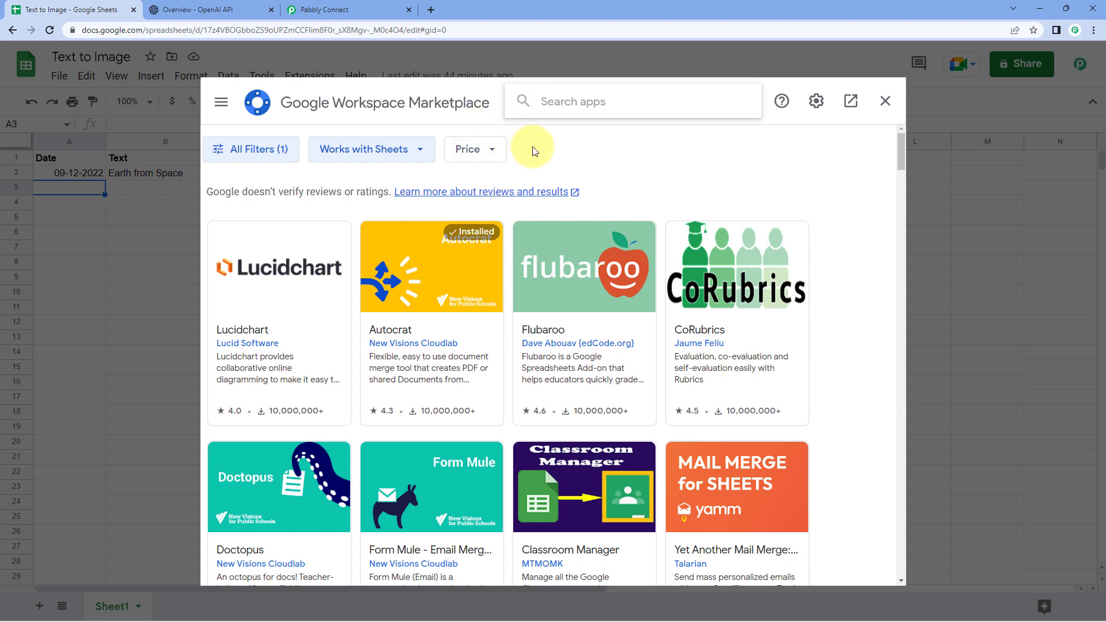
type("Pabbly")
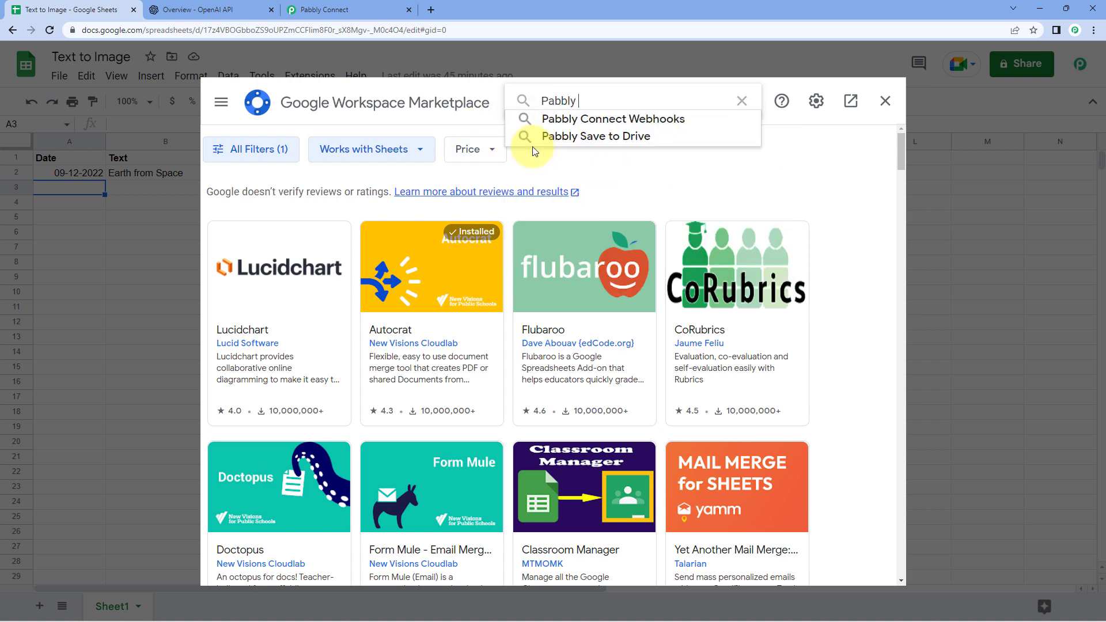
key("Down")
key("Return")
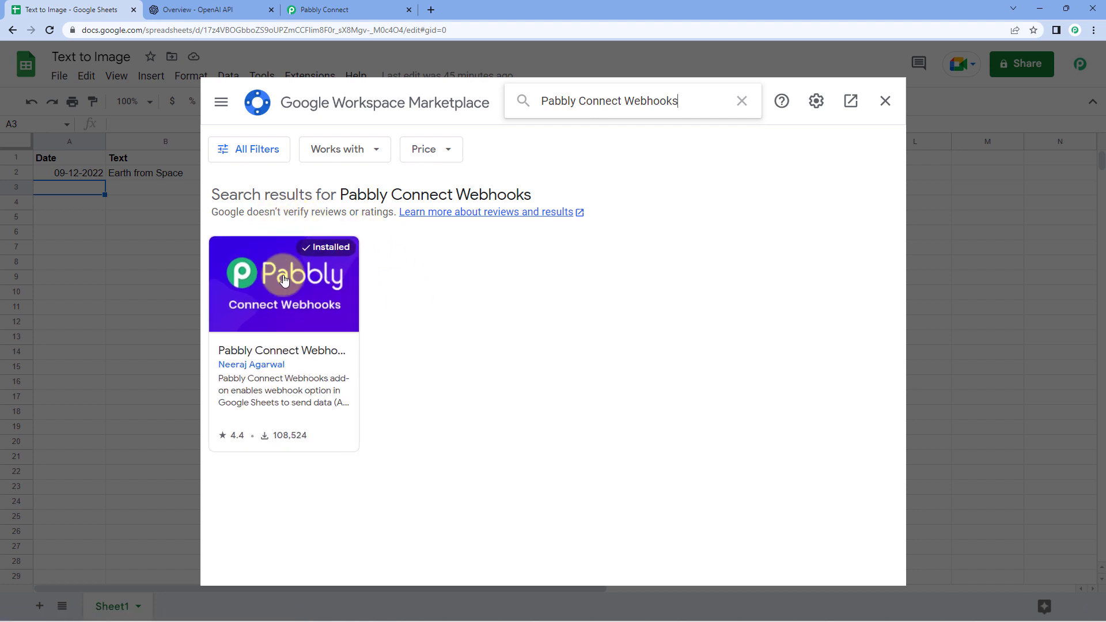
left_click(885, 102)
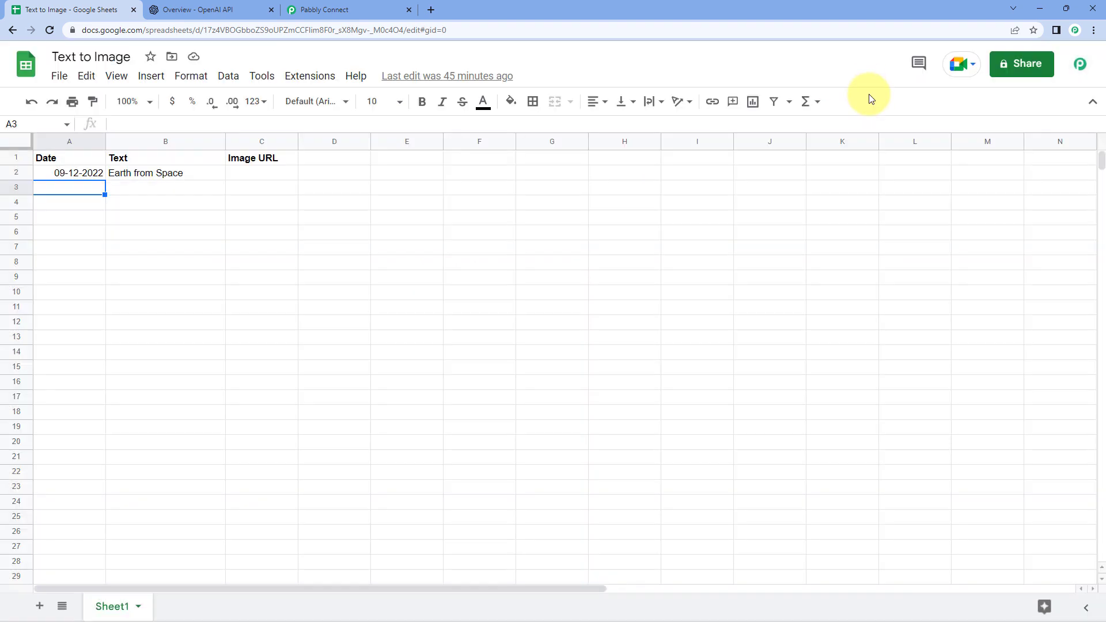
- Reload the spreadsheet and open the Initial Setup of the Pabbly Connect Webhooks add-on for Sheet1
left_click(47, 31)
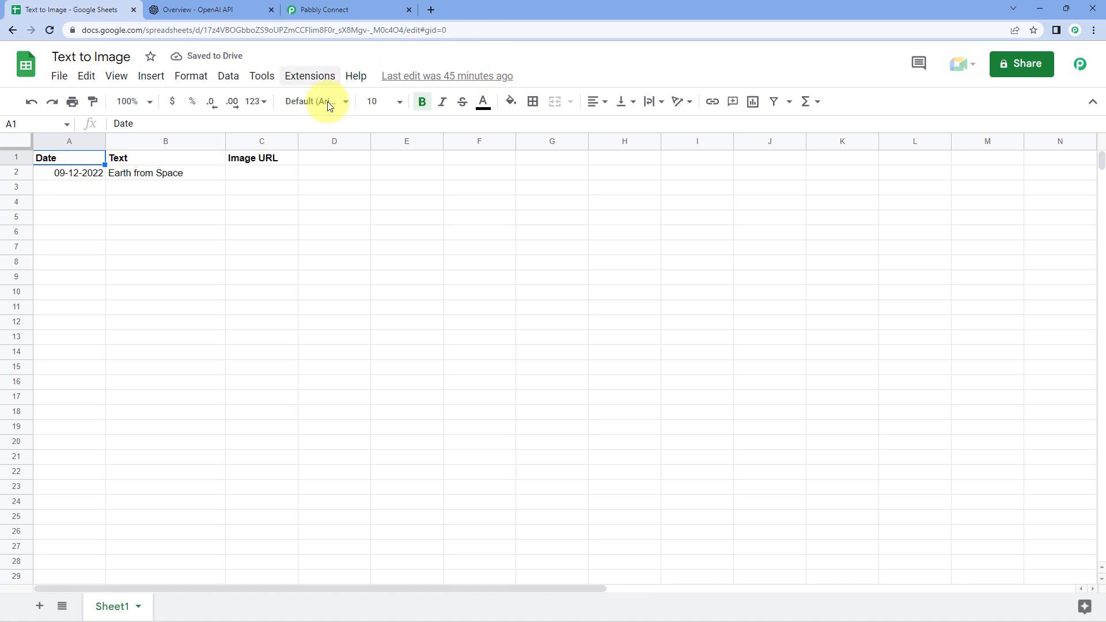
left_click(310, 80)
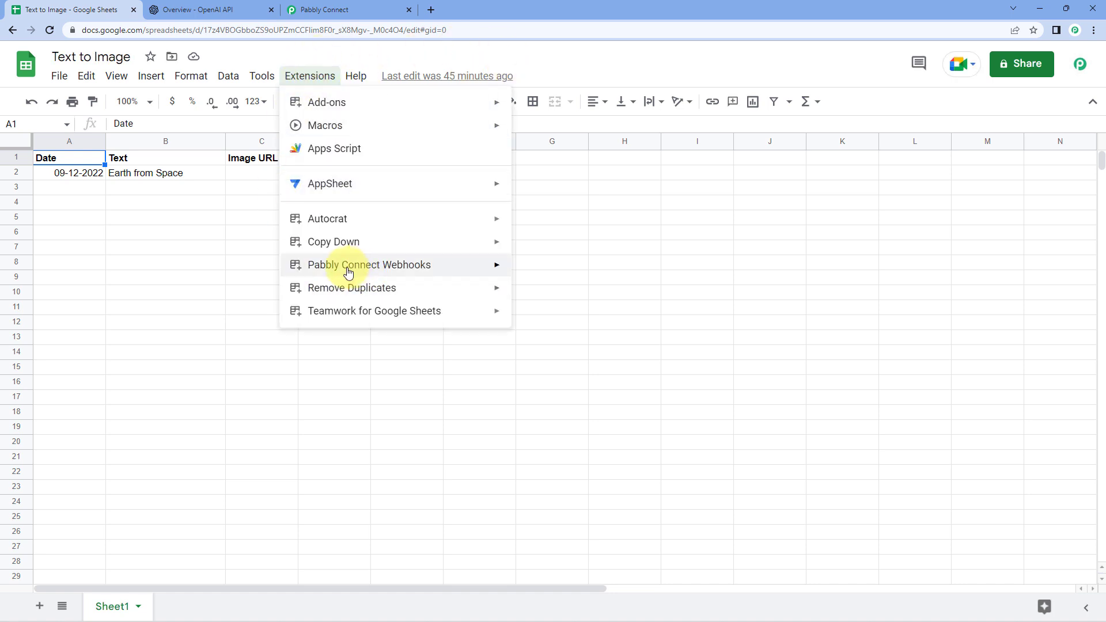
mouse_move(381, 265)
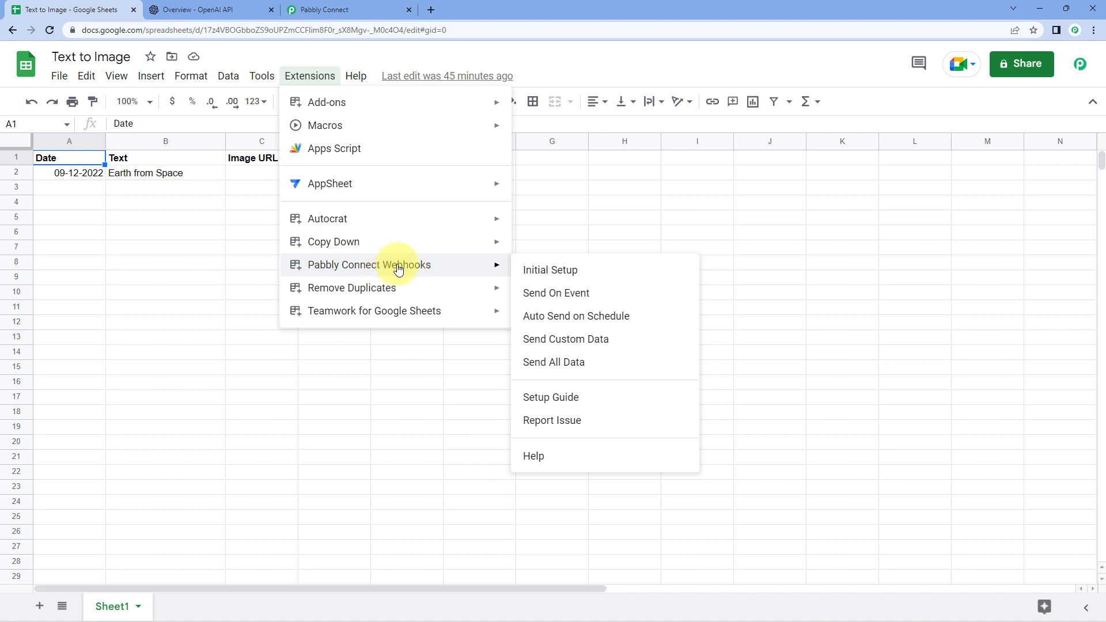
left_click(581, 271)
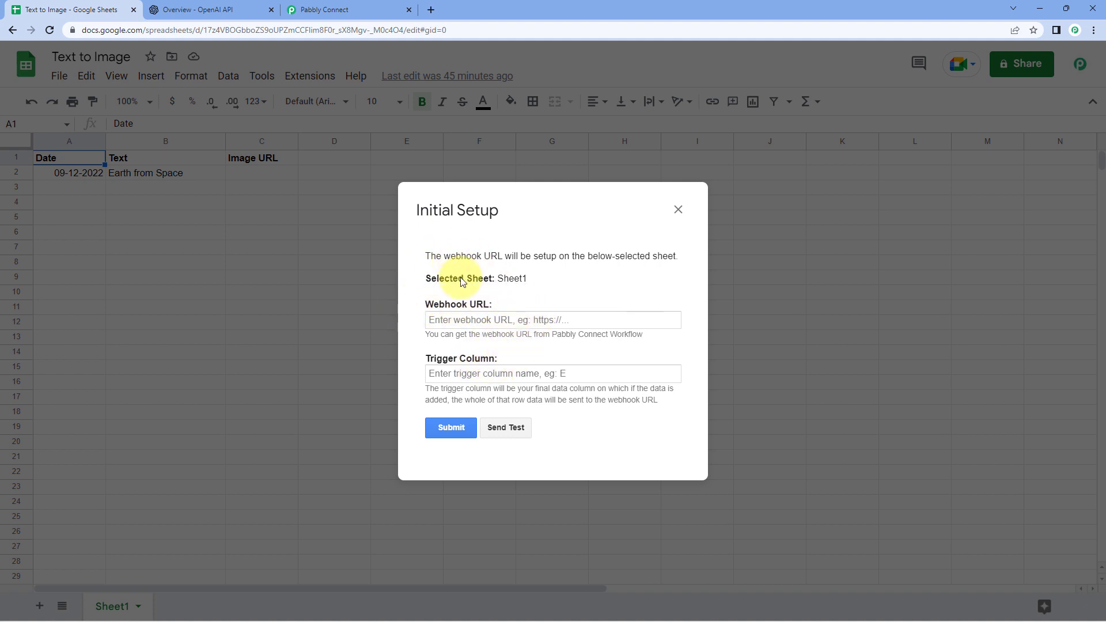
left_click_drag(499, 281, 530, 282)
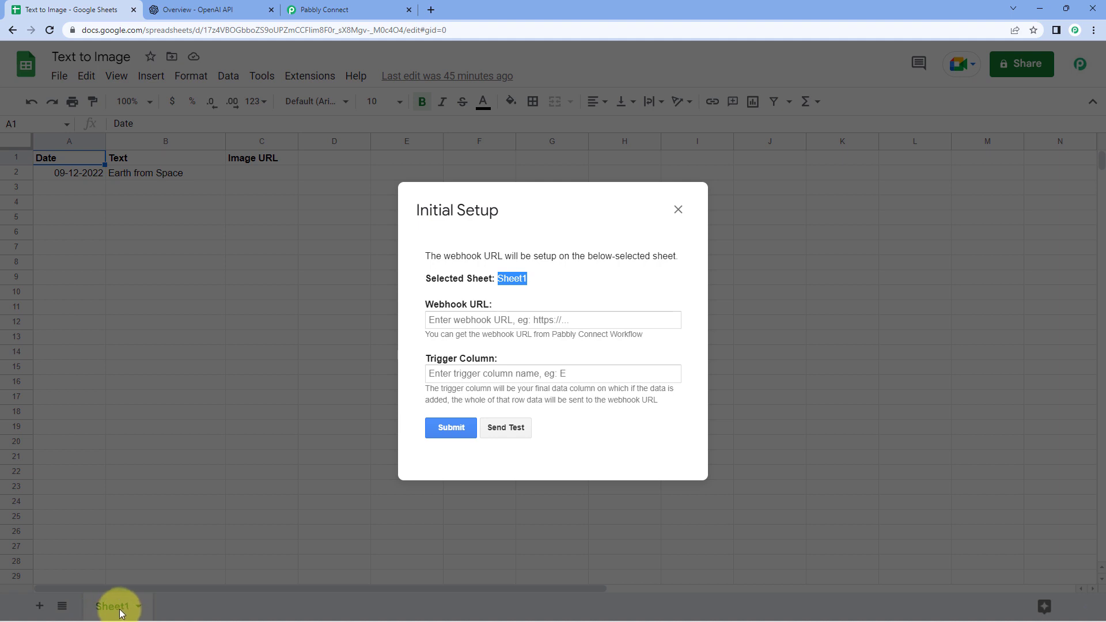
- Copy the trigger's webhook URL from Pabbly Connect and paste it into the Webhook URL field of the spreadsheet's Initial Setup
left_click(527, 297)
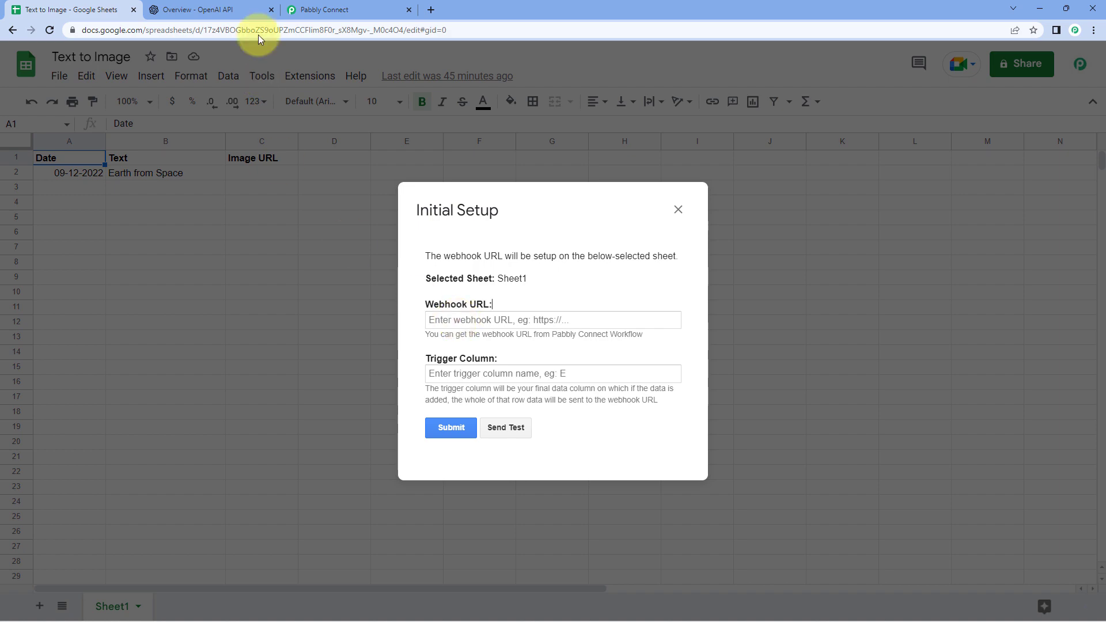
left_click(325, 9)
left_click(871, 243)
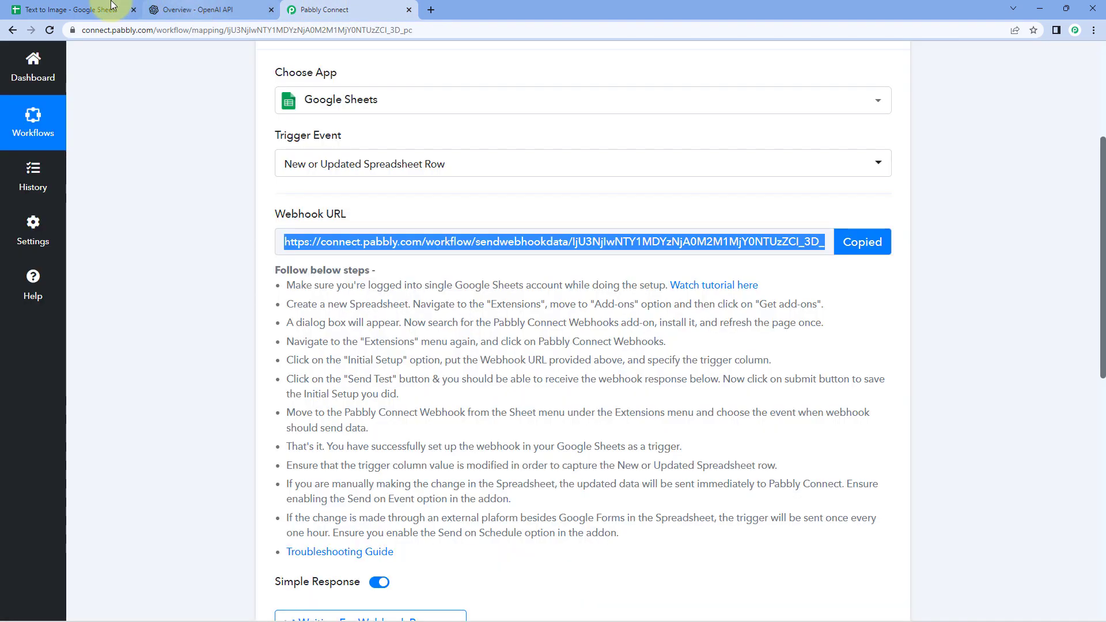
left_click(111, 6)
left_click(482, 317)
right_click(482, 323)
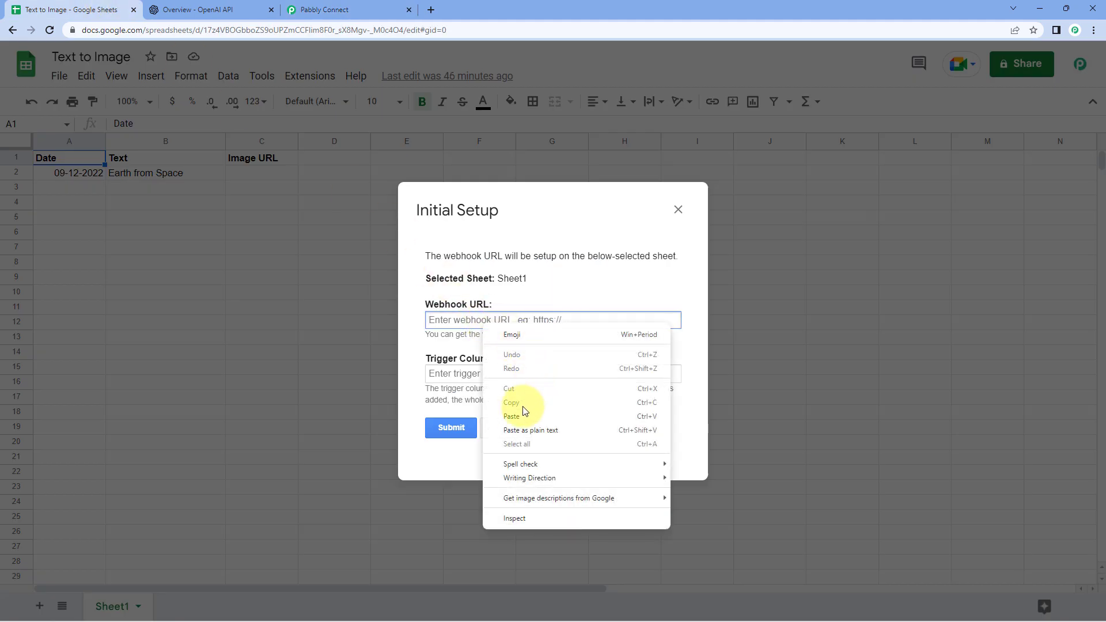
left_click(523, 414)
left_click(473, 352)
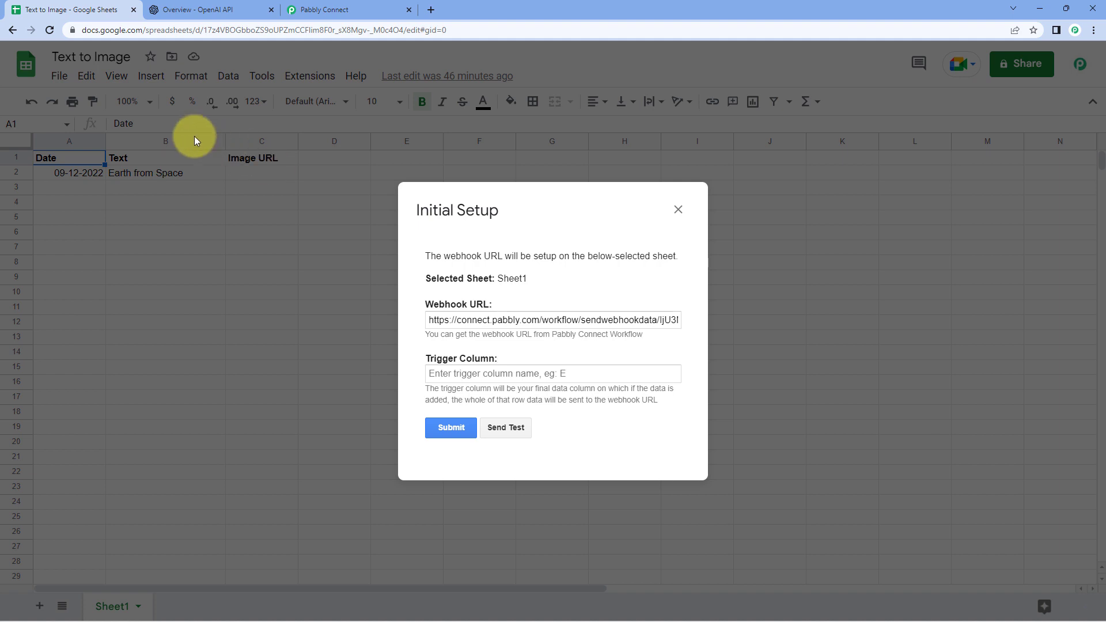
- Set the trigger column to B in the Initial Setup and send the test data to the webhook
left_click(474, 372)
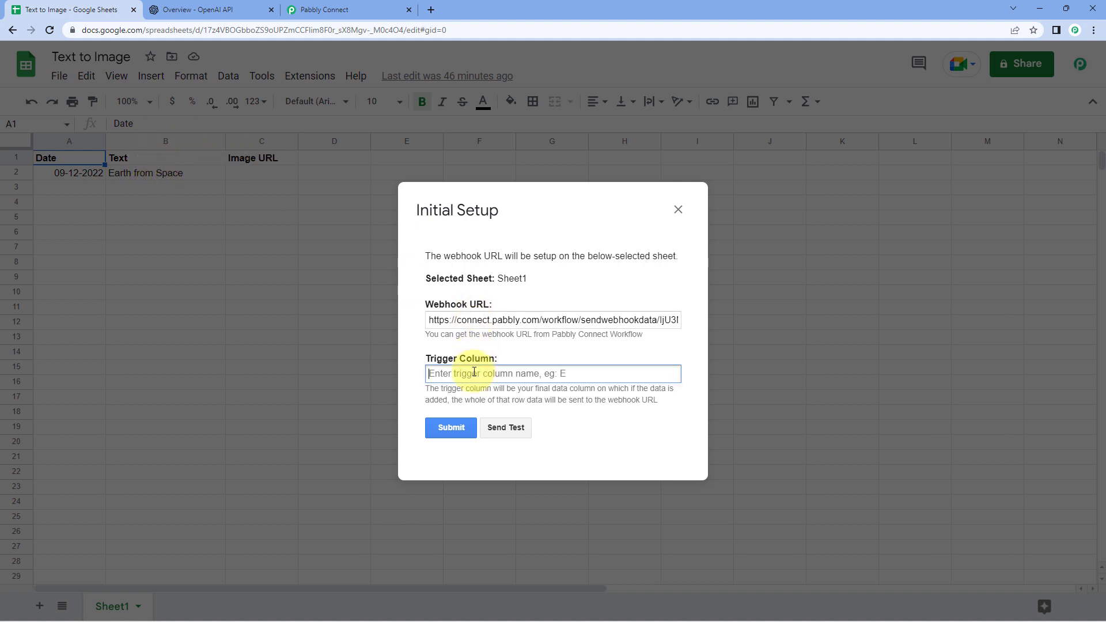
type("B")
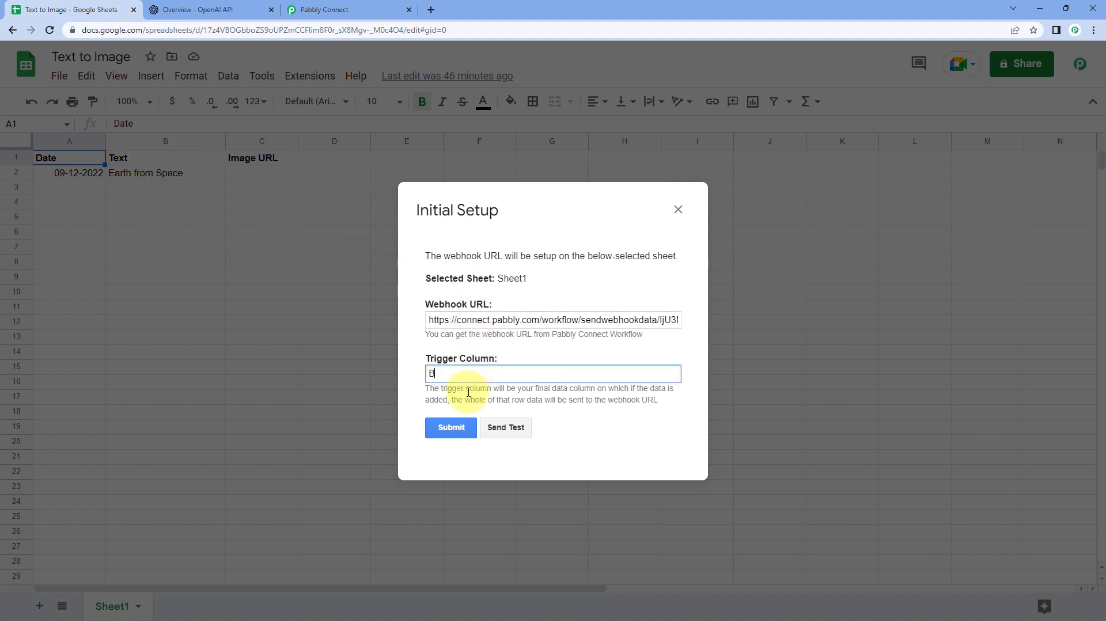
left_click(505, 428)
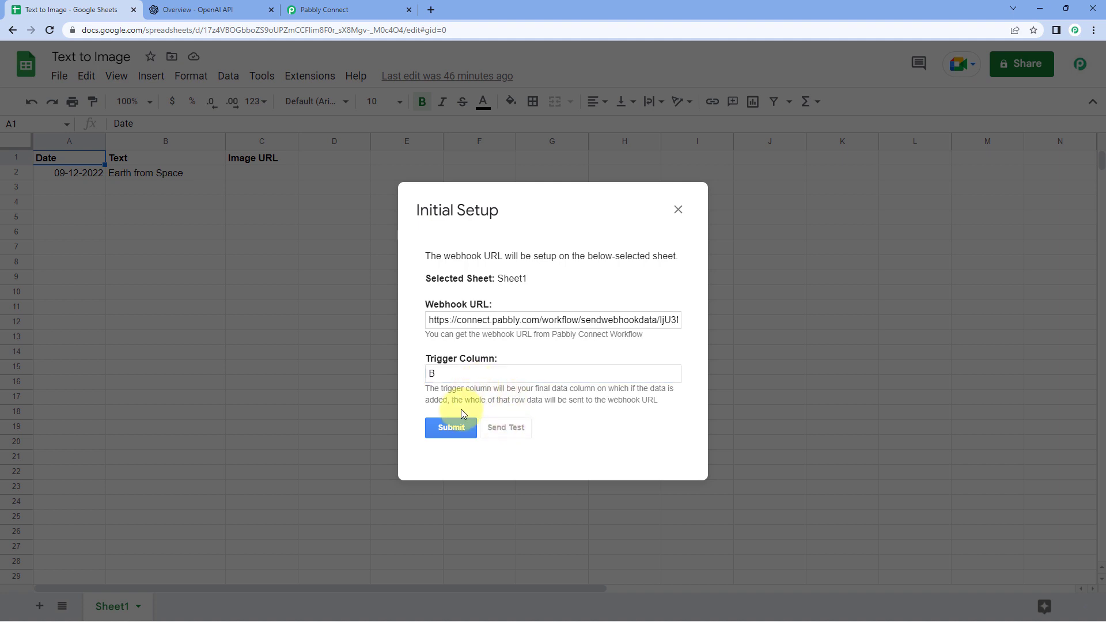
scroll(507, 395, "down", 1)
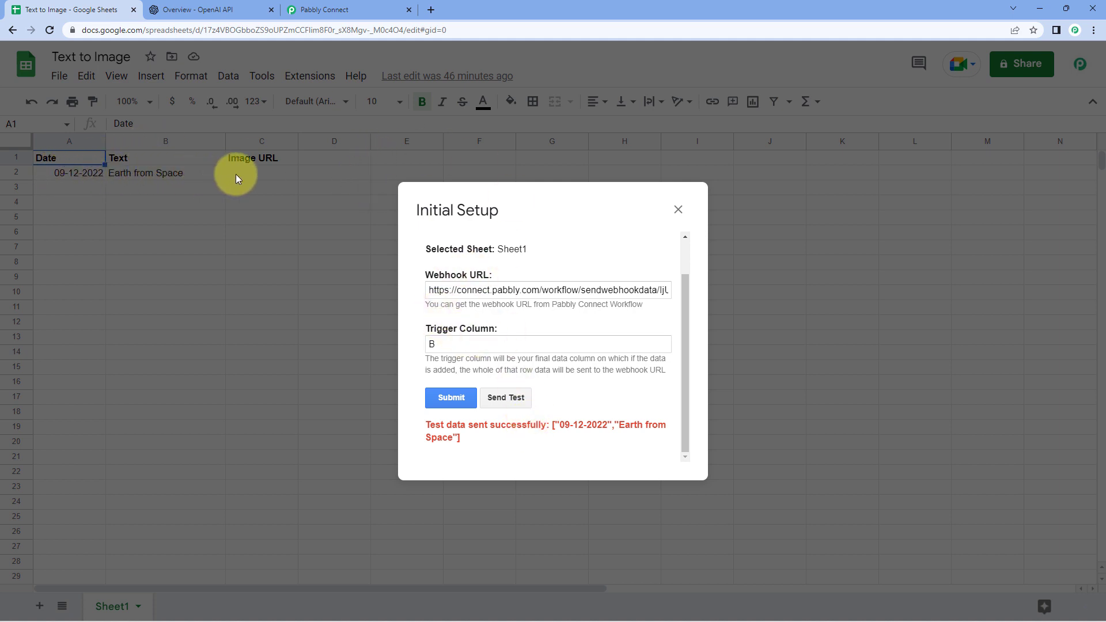
- Switch to Pabbly Connect and check the Text and Date values in the webhook response received from the spreadsheet
left_click(337, 10)
scroll(217, 229, "down", 8)
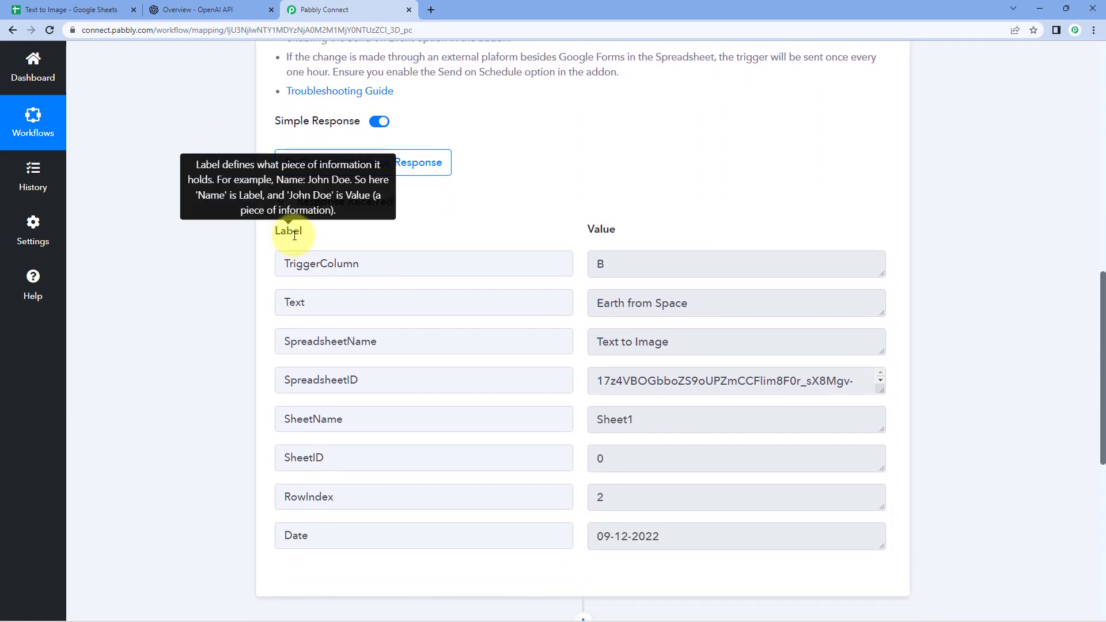
mouse_move(290, 218)
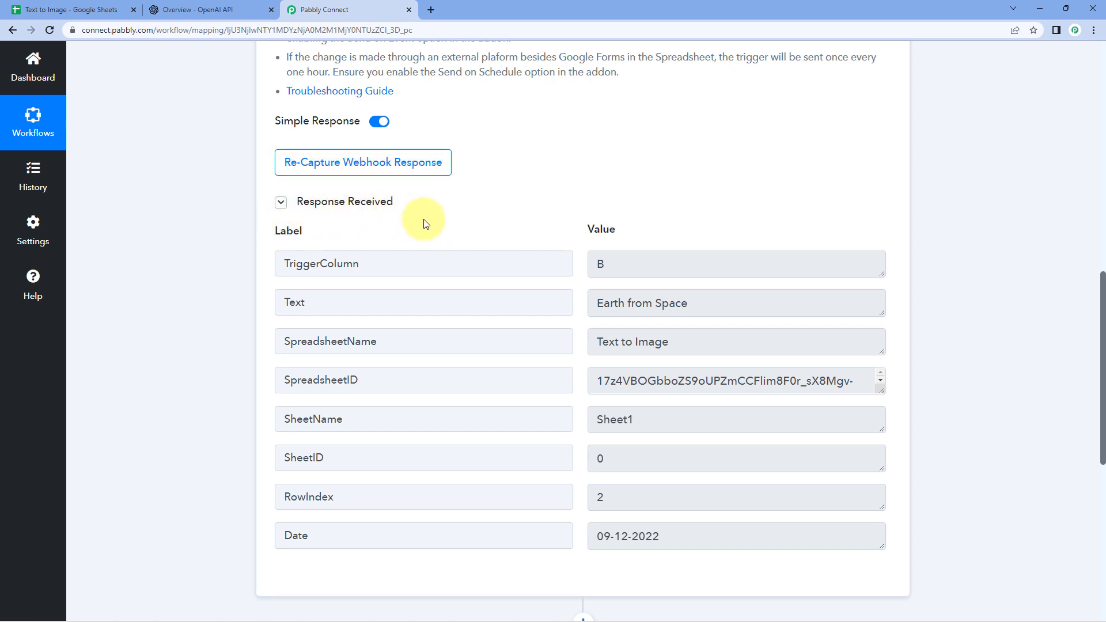
scroll(551, 203, "down", 2)
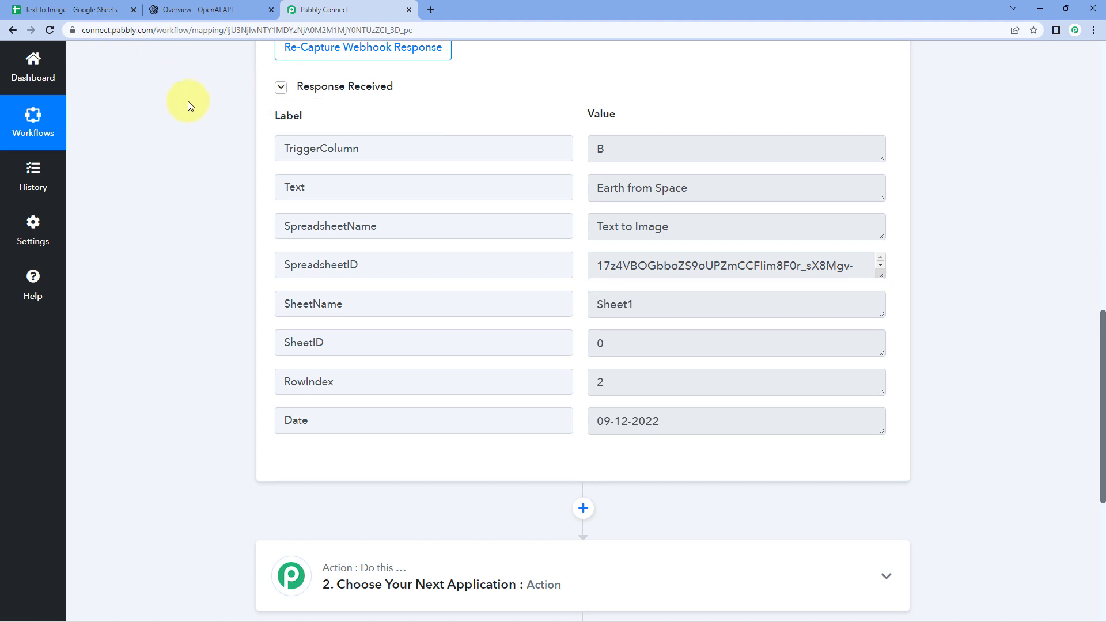
left_click(473, 186)
left_click(746, 196)
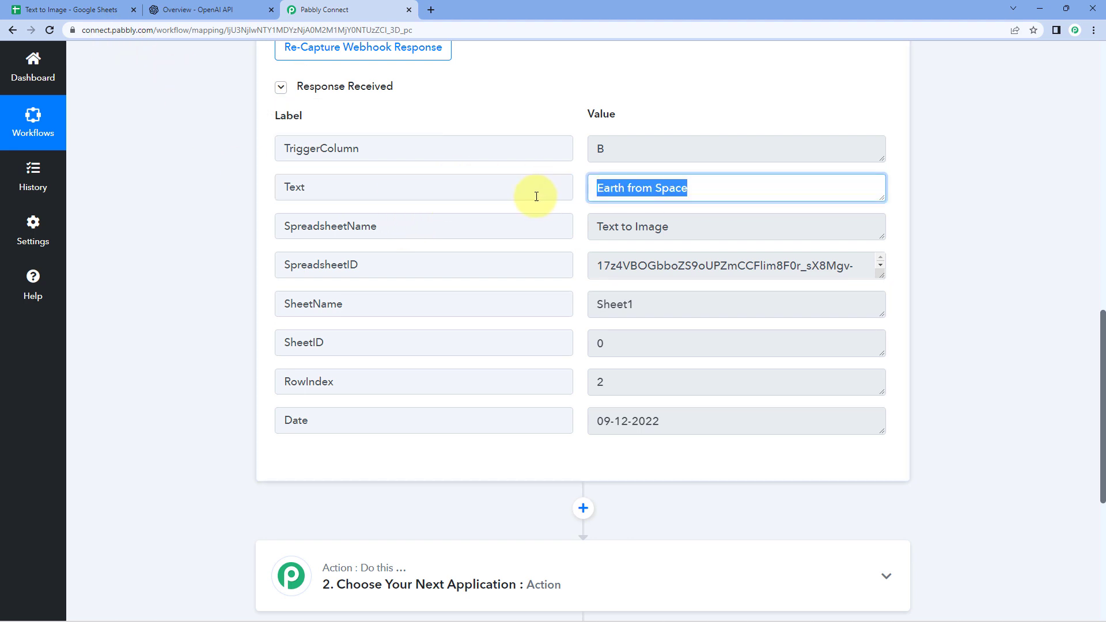
left_click(633, 420)
- Switch back to the Text to Image spreadsheet, submit the Initial Setup and close it
left_click(74, 6)
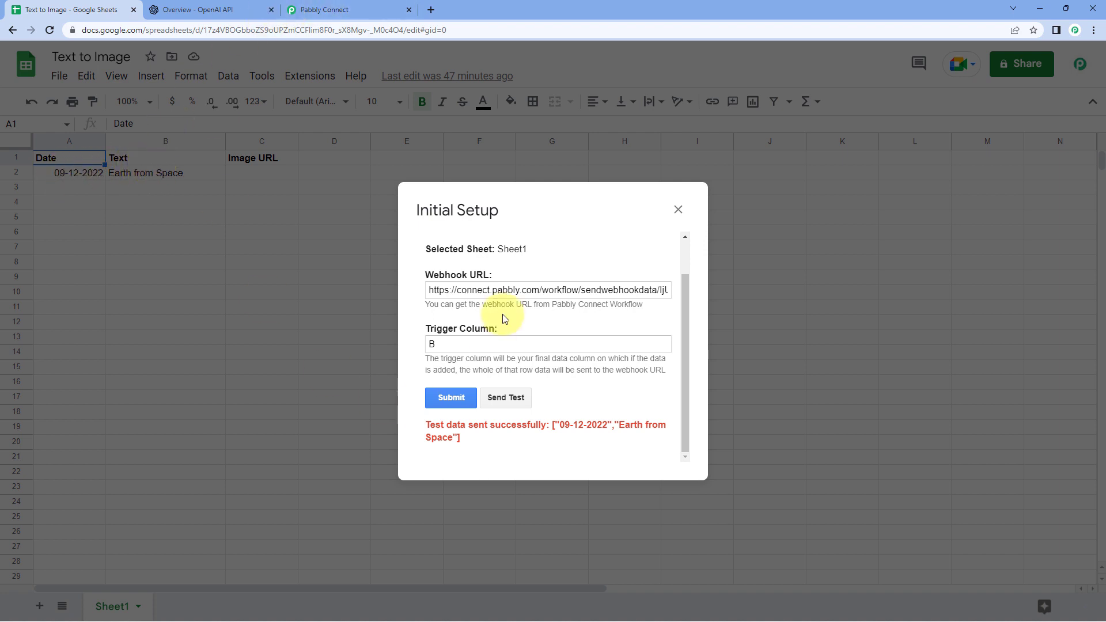
left_click(452, 398)
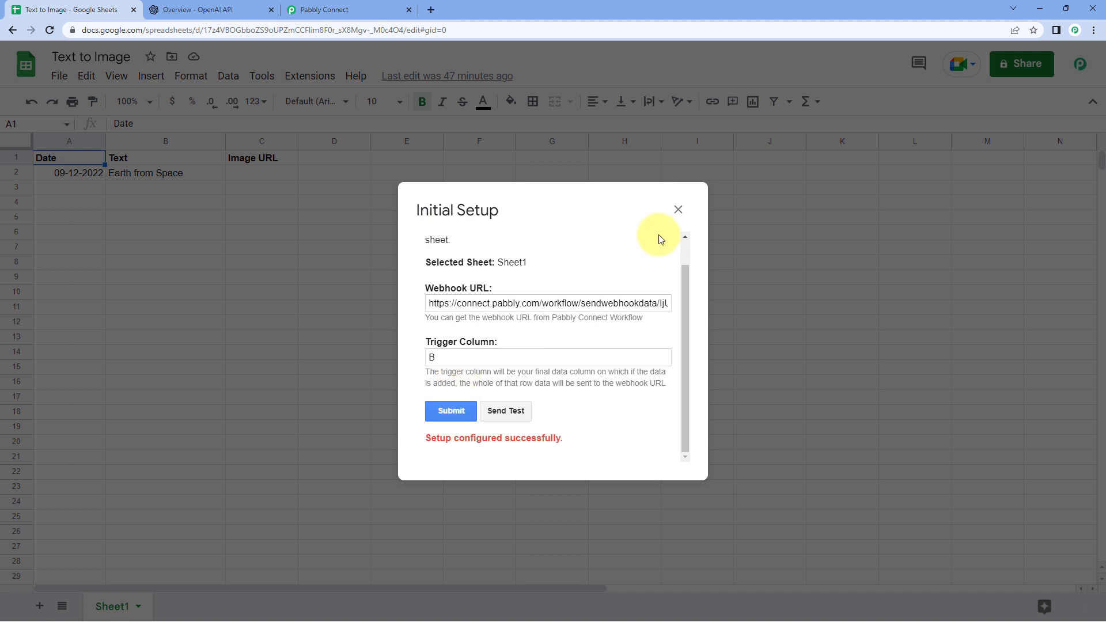
left_click(678, 210)
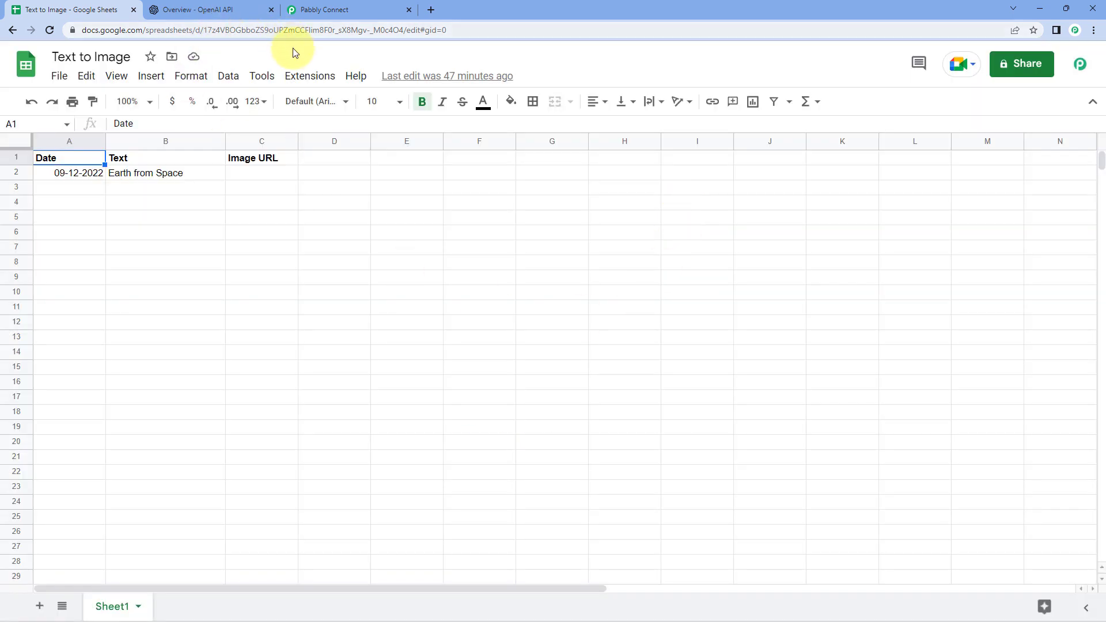
- Enable Send On Event for the Pabbly Connect Webhooks add-on in the spreadsheet
left_click(305, 76)
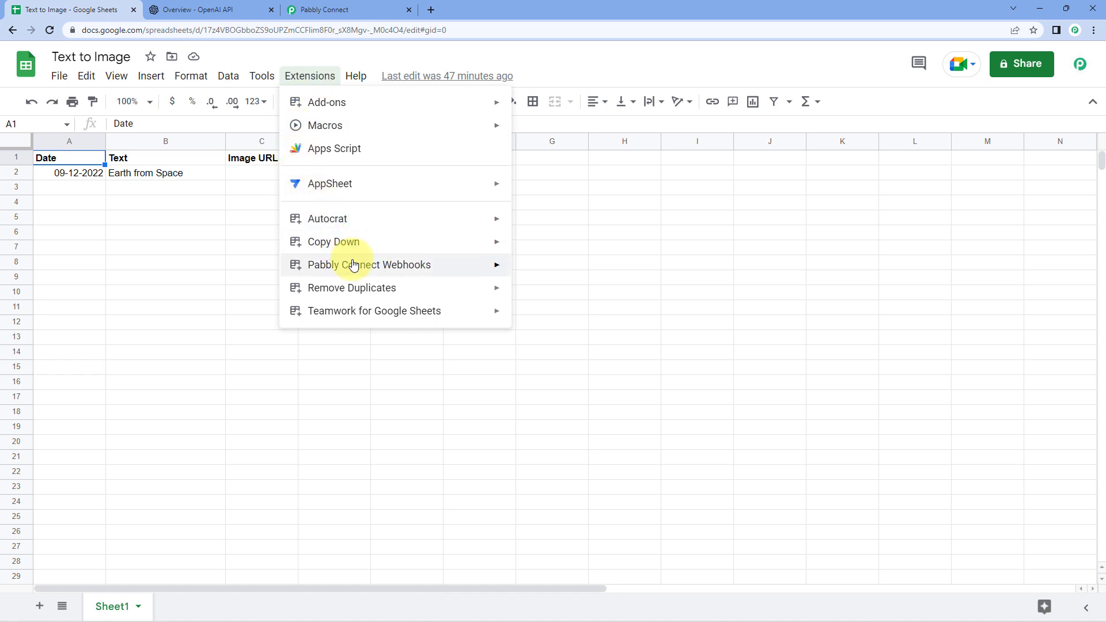
mouse_move(369, 264)
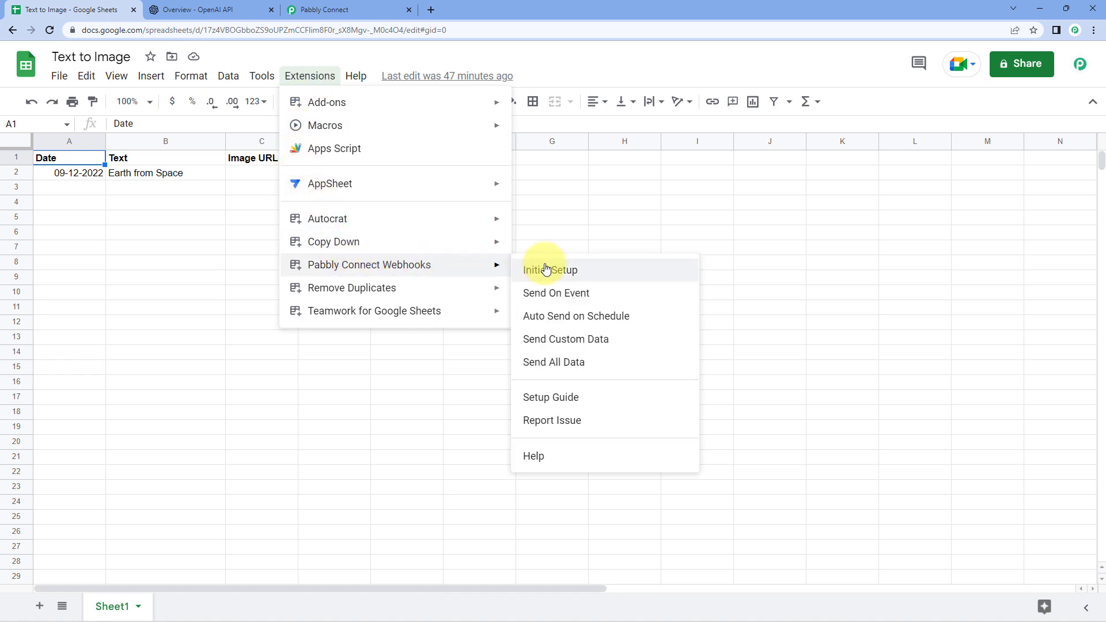
left_click(535, 299)
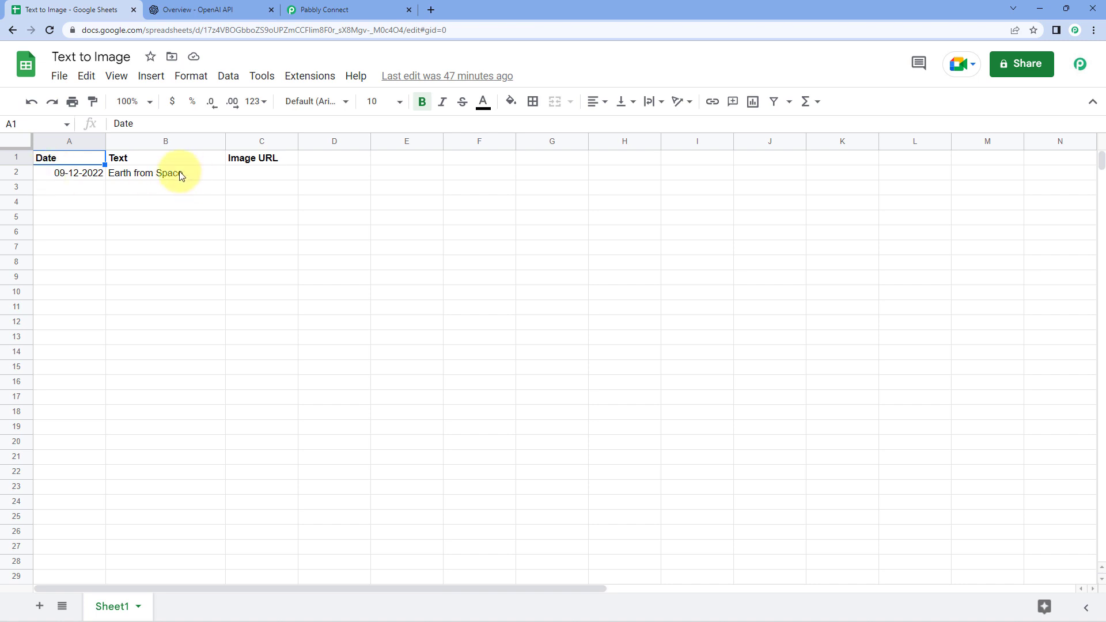
- Return to Pabbly Connect and review the captured row data, focusing on the Text value intended for image generation
left_click(346, 10)
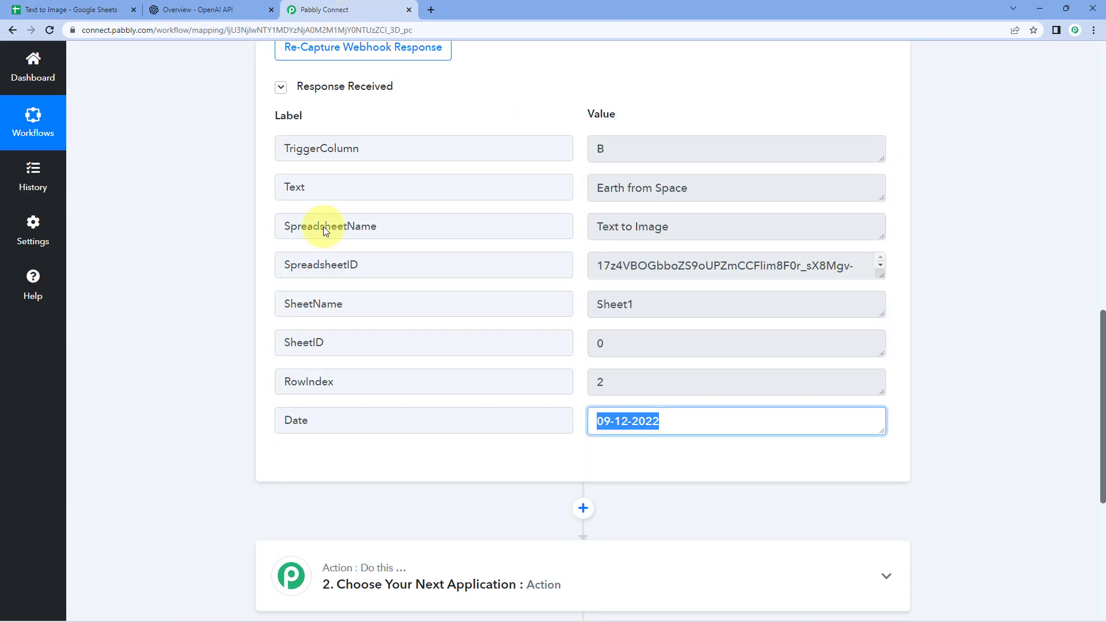
scroll(206, 300, "down", 1)
scroll(208, 306, "down", 2)
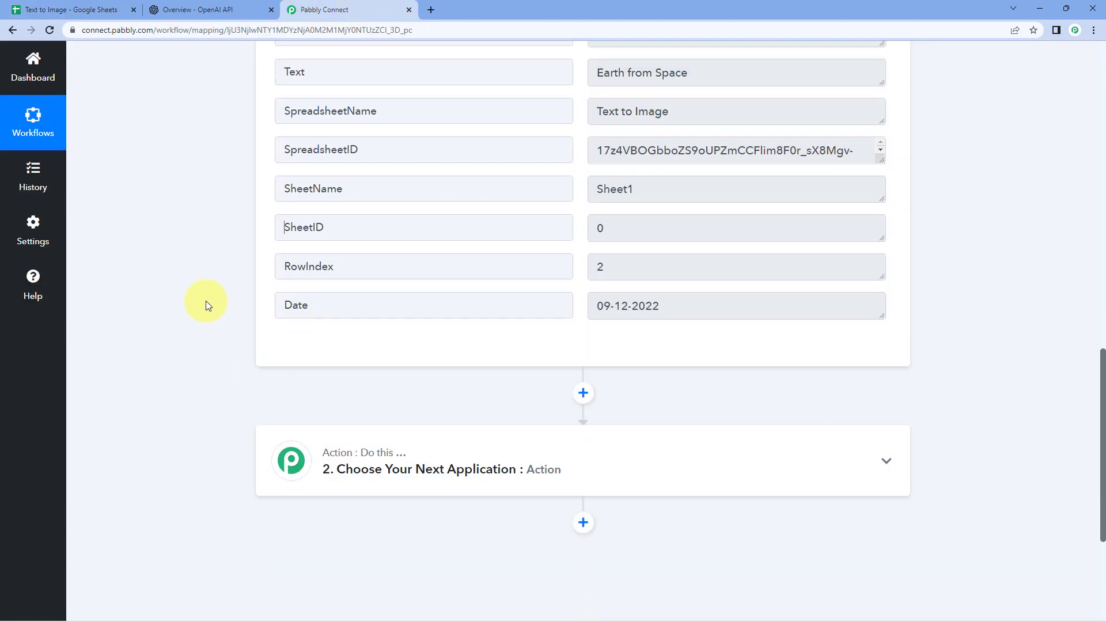
scroll(208, 240, "up", 1)
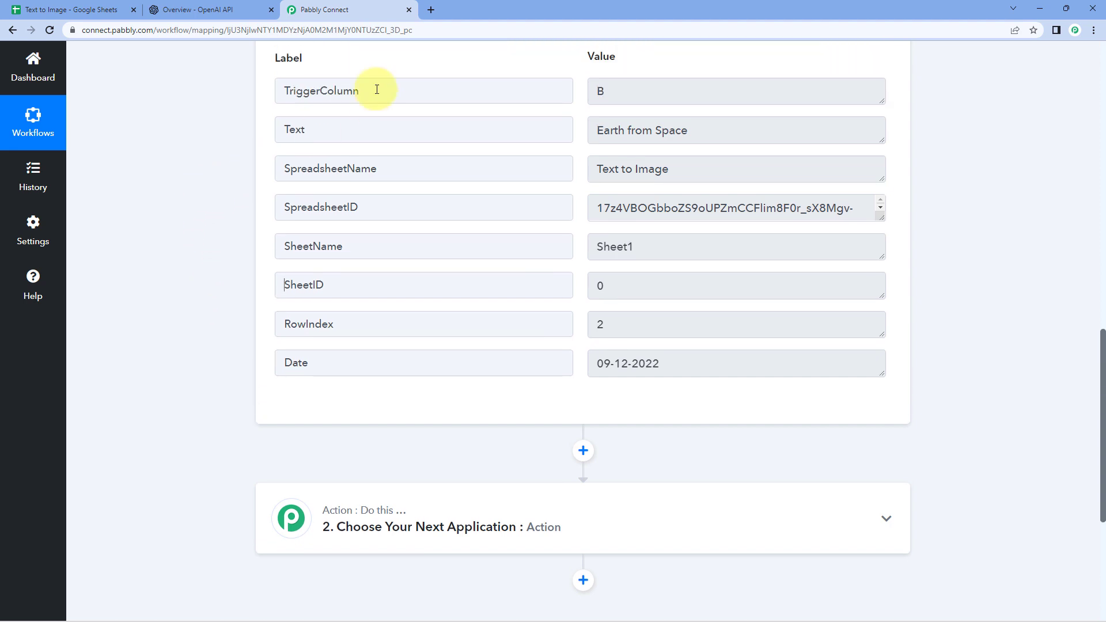
left_click_drag(703, 136, 568, 136)
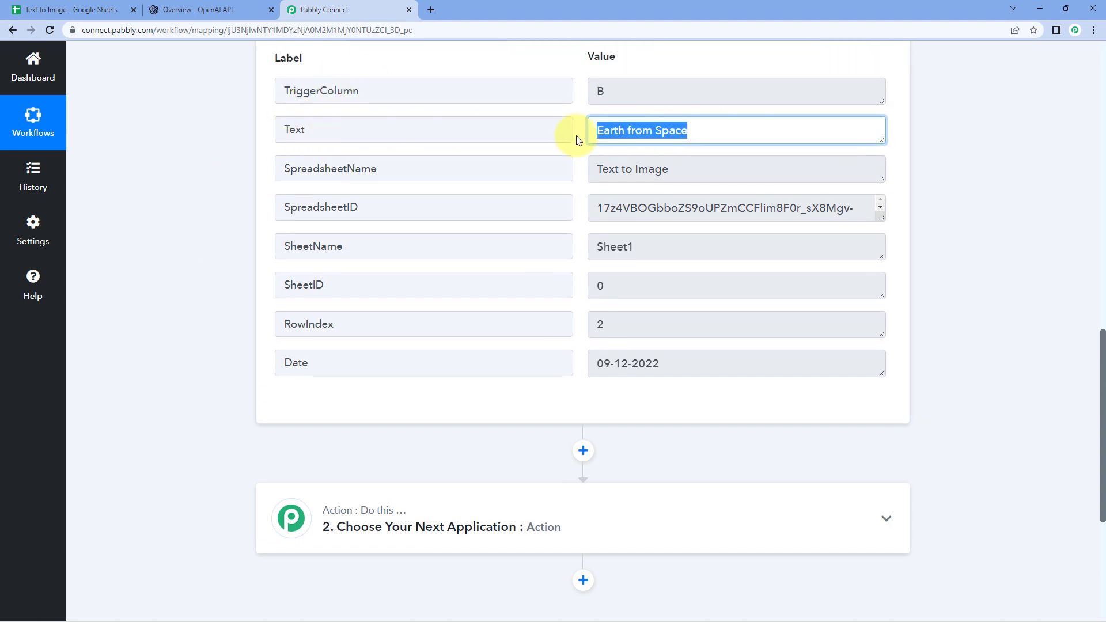
left_click(570, 137)
left_click_drag(697, 130, 570, 134)
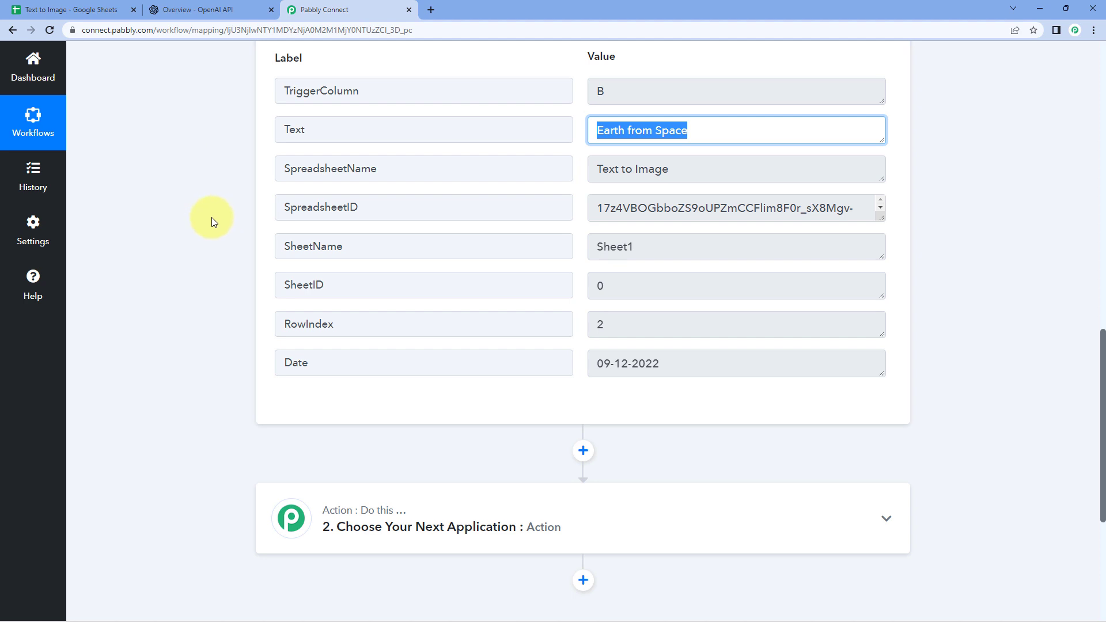
- Choose OpenAI as the action app with the Generate Image event and start adding a new connection for it
scroll(212, 216, "down", 5)
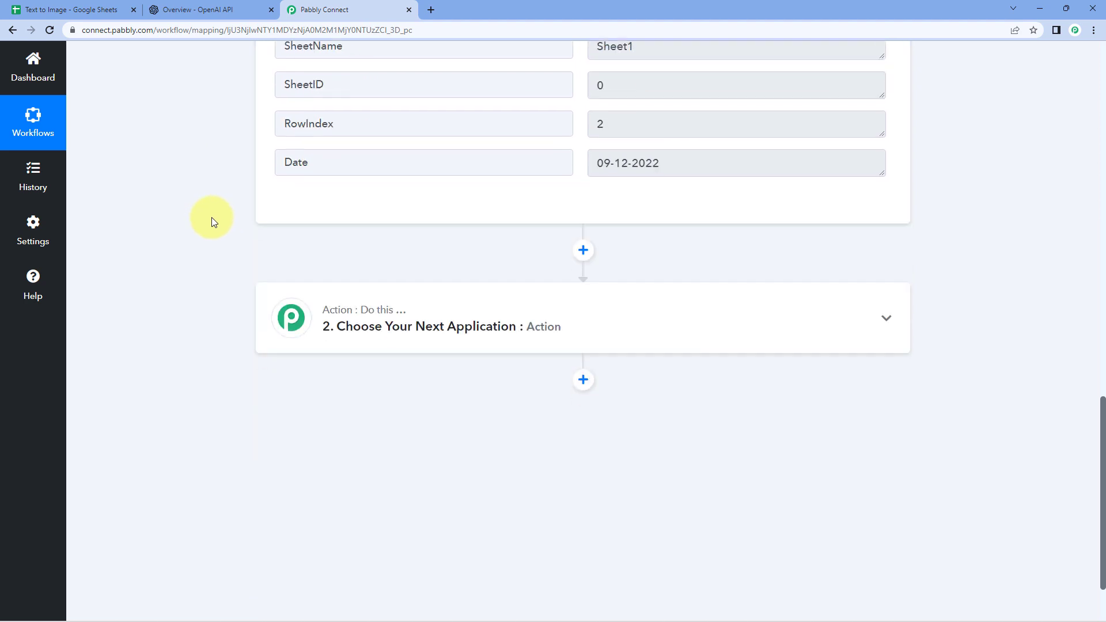
left_click(429, 217)
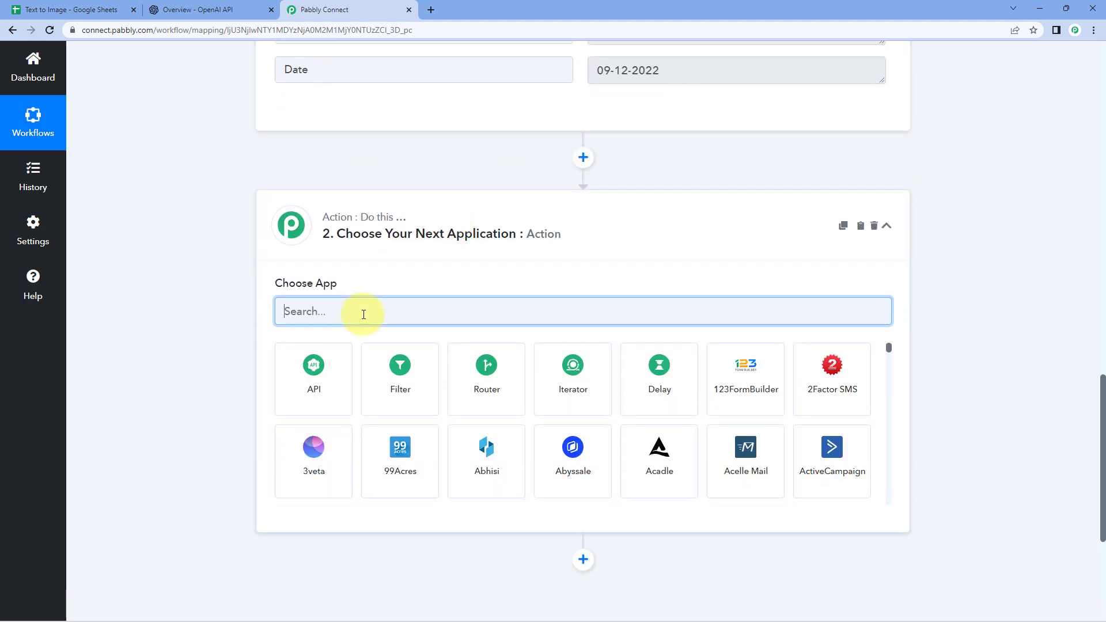
type("OpenAI")
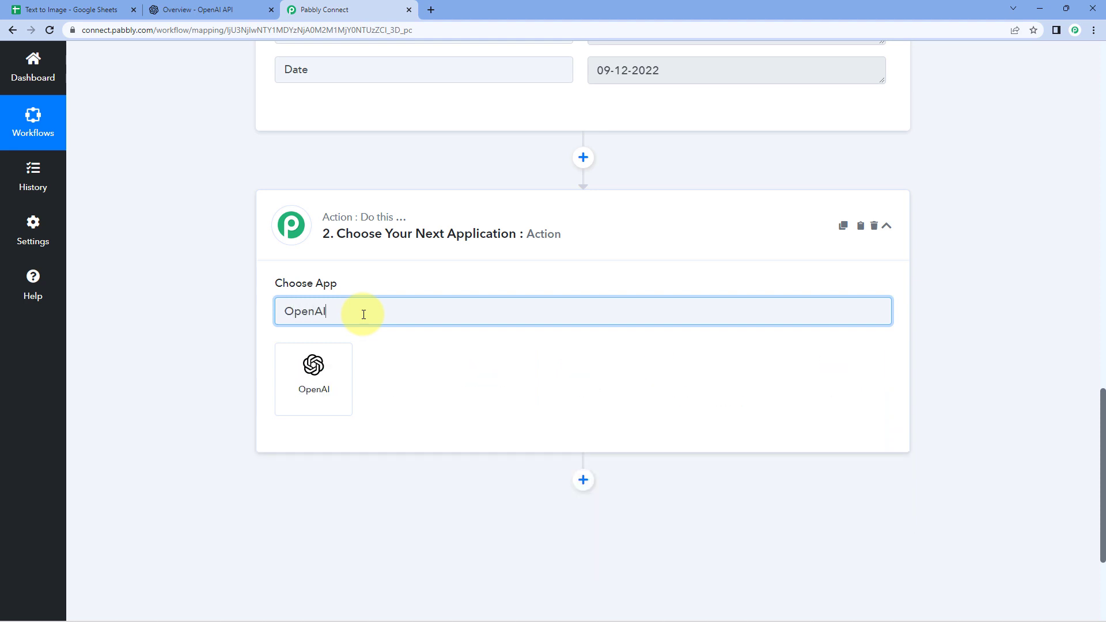
left_click(341, 371)
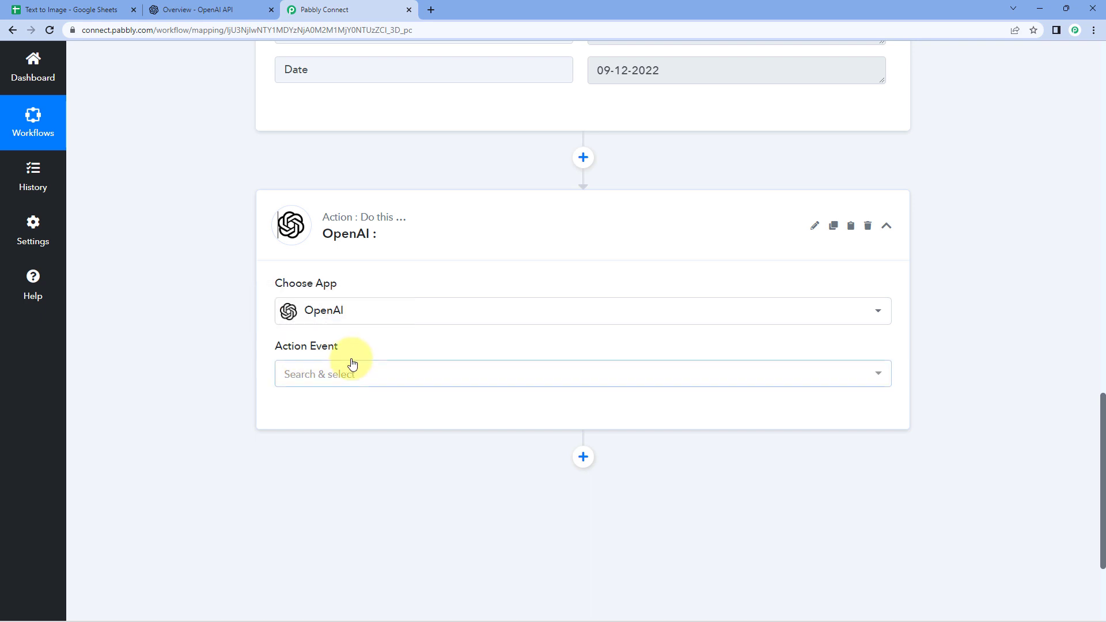
left_click(392, 378)
scroll(242, 365, "down", 1)
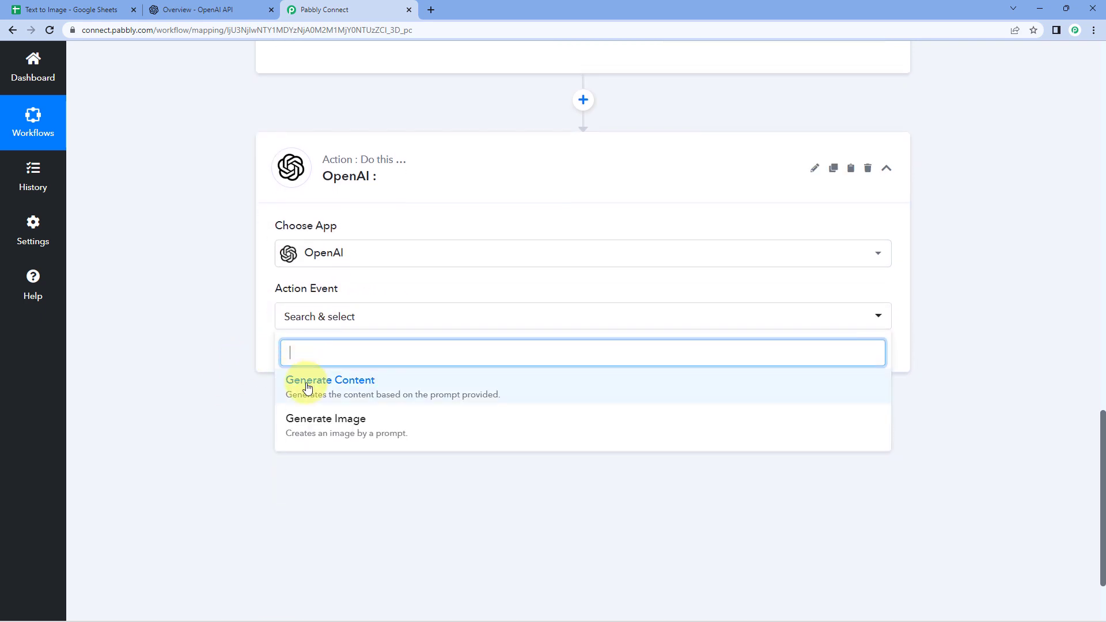
left_click(382, 425)
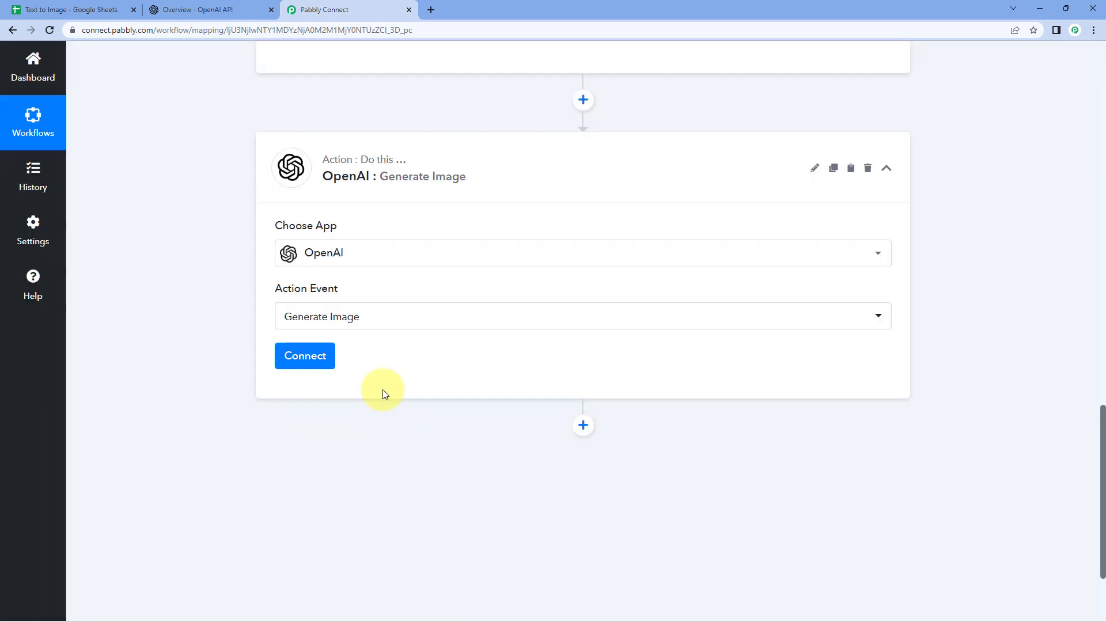
left_click(326, 357)
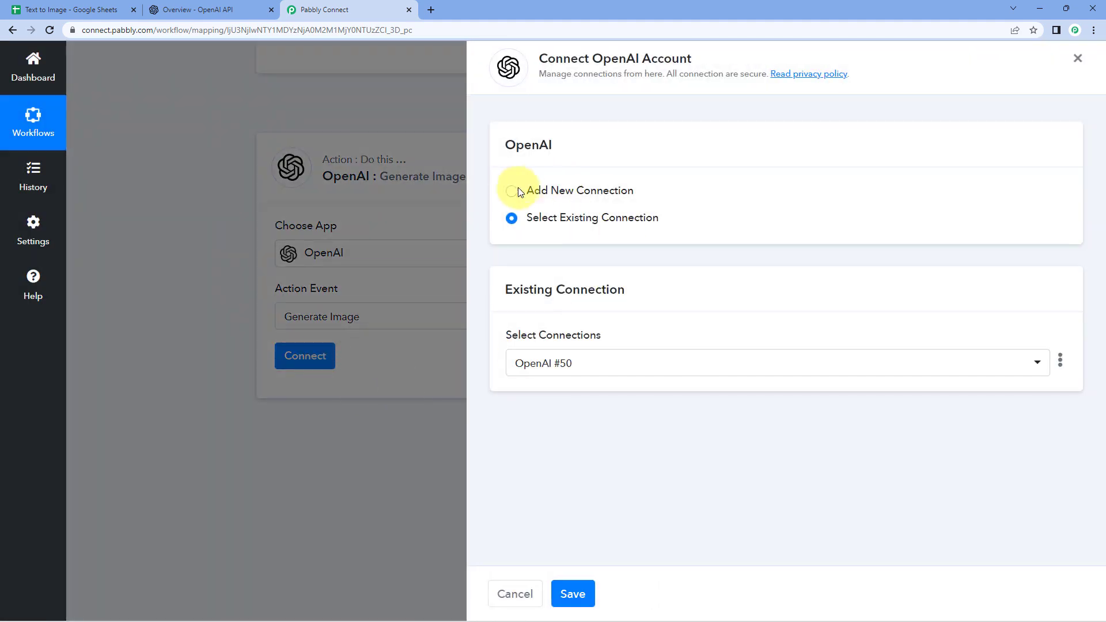
left_click(512, 192)
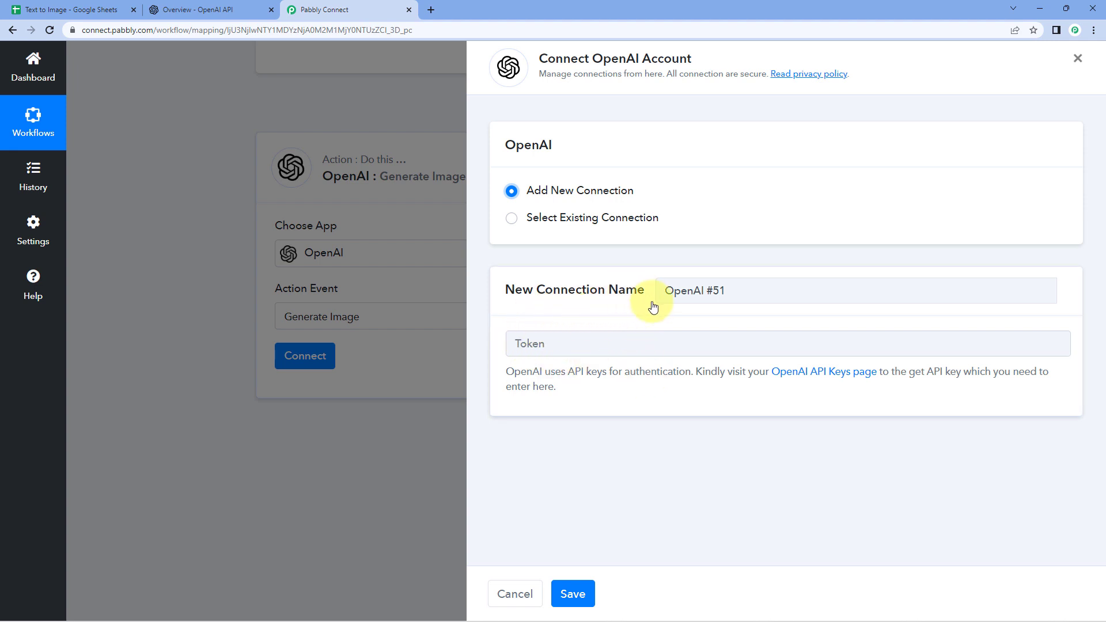
- Switch to the OpenAI site, open the account's API keys page and create a new secret key
left_click(223, 14)
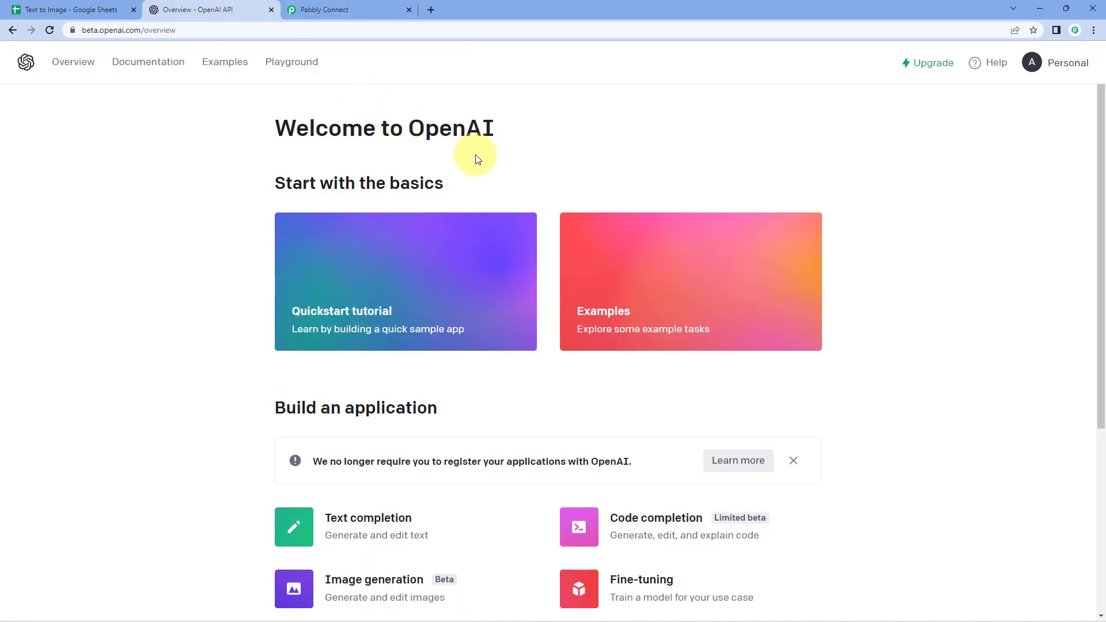
left_click(1047, 67)
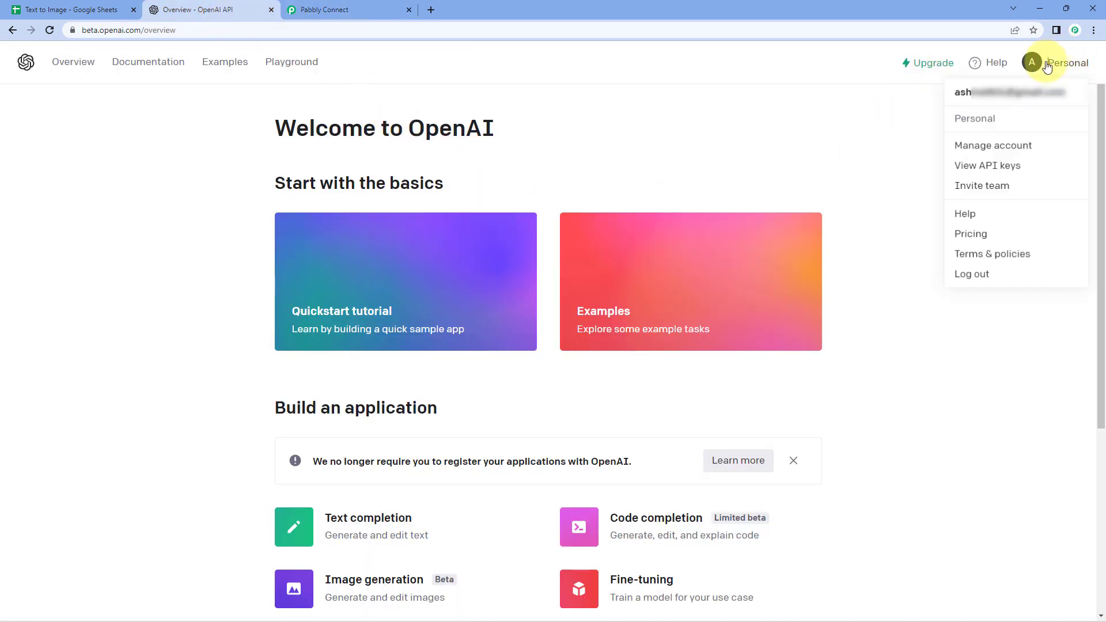
left_click(989, 167)
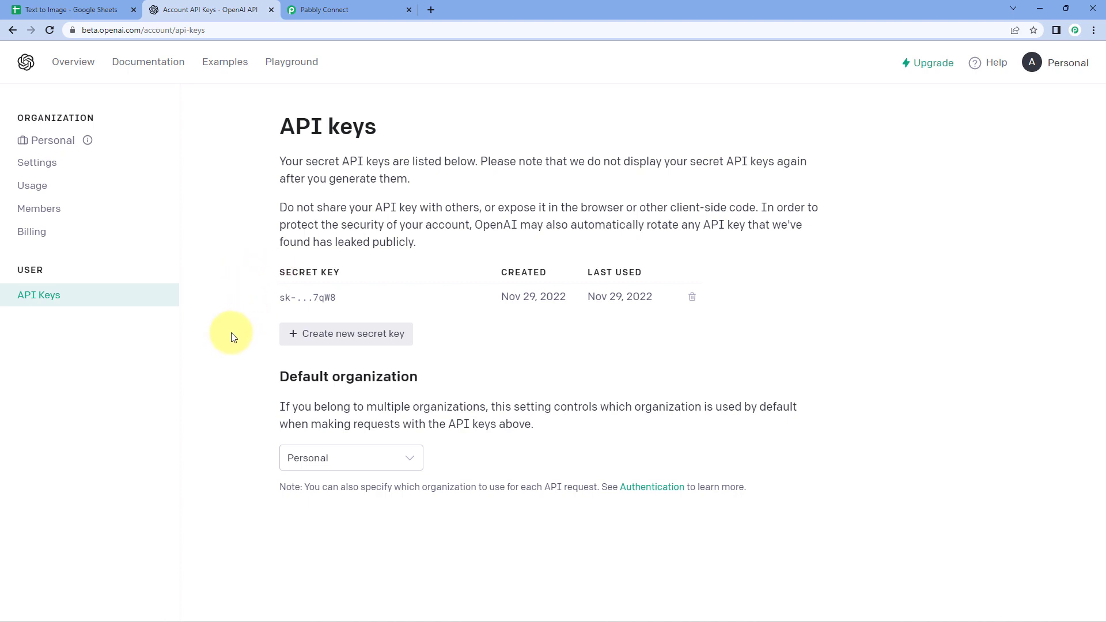
left_click(327, 337)
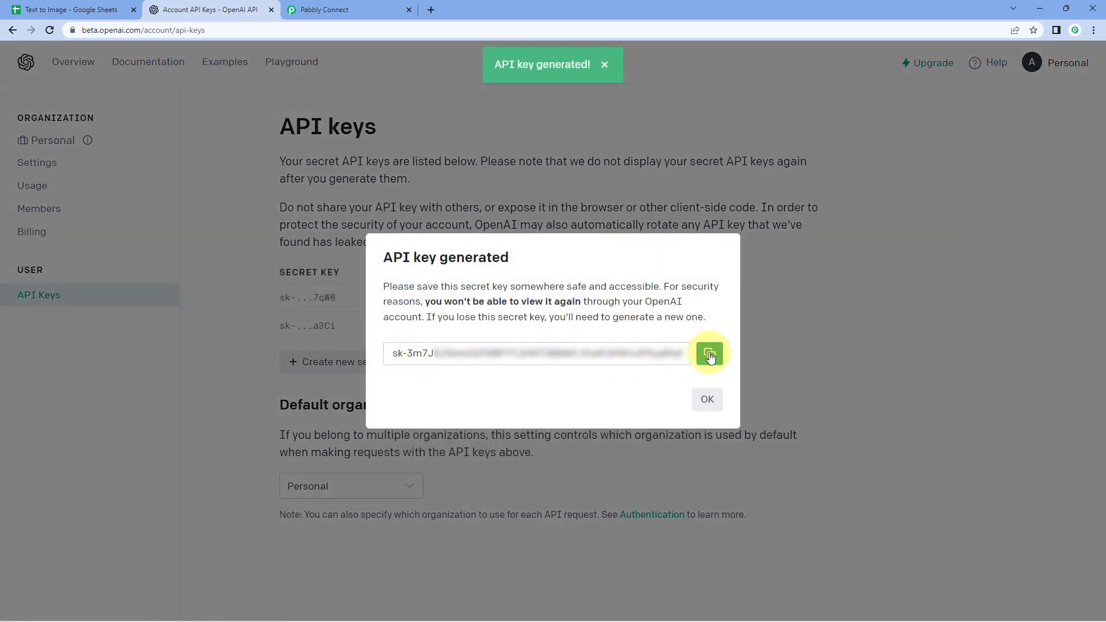
- Copy the generated OpenAI API key, paste it as the token of the new connection in Pabbly Connect, and save the connection
left_click(709, 355)
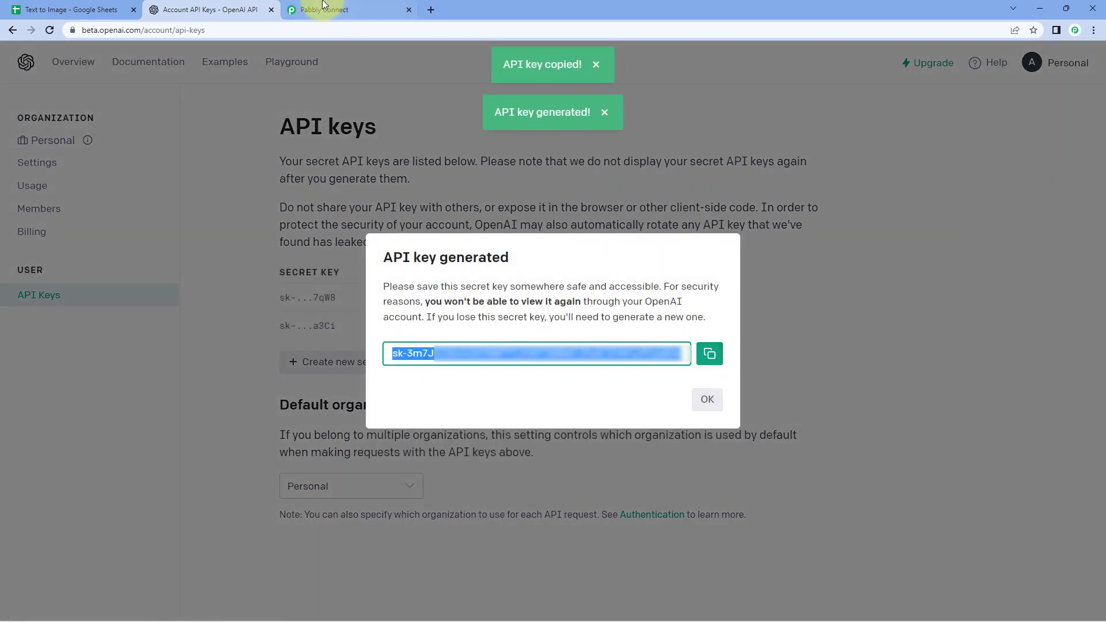
left_click(324, 10)
right_click(583, 345)
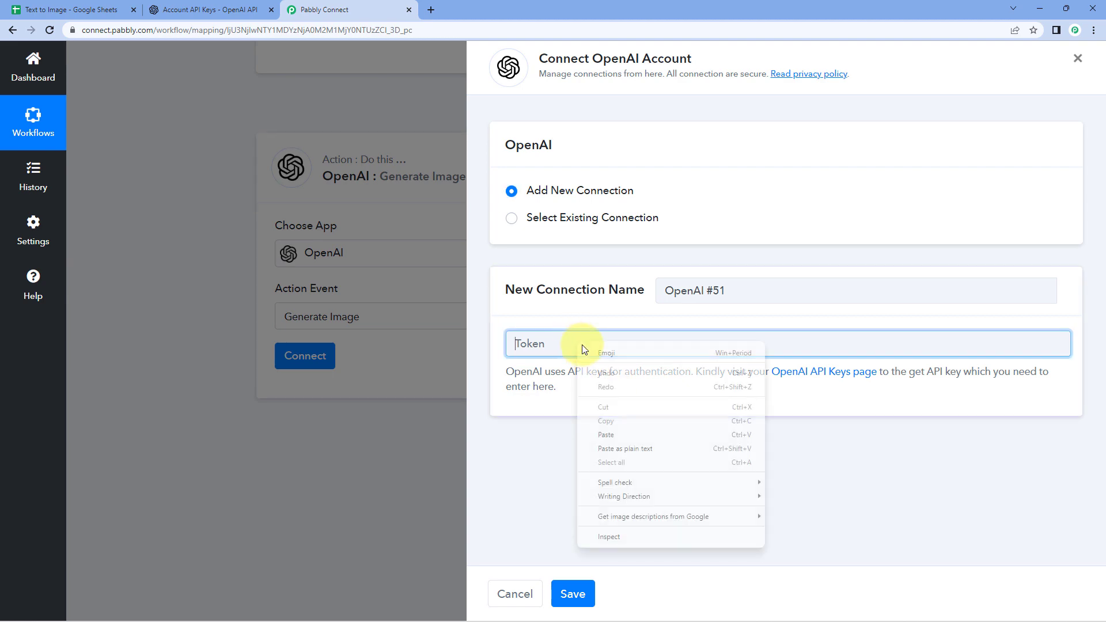
left_click(602, 426)
left_click(571, 593)
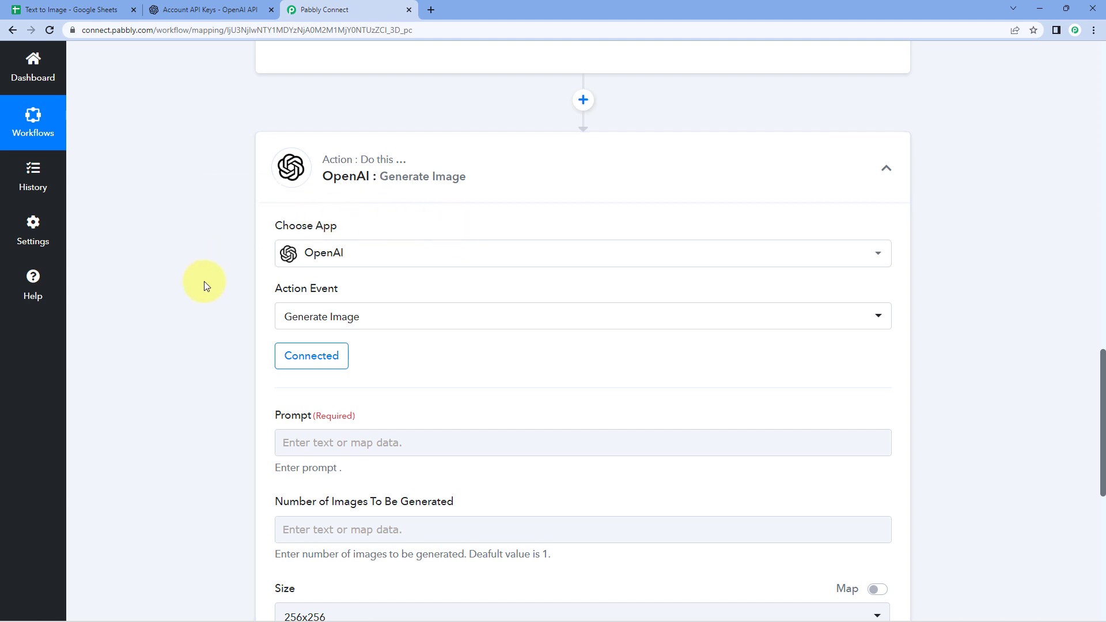
- Compare the Text value captured by the Google Sheets trigger with the Text column in the spreadsheet
scroll(201, 268, "down", 2)
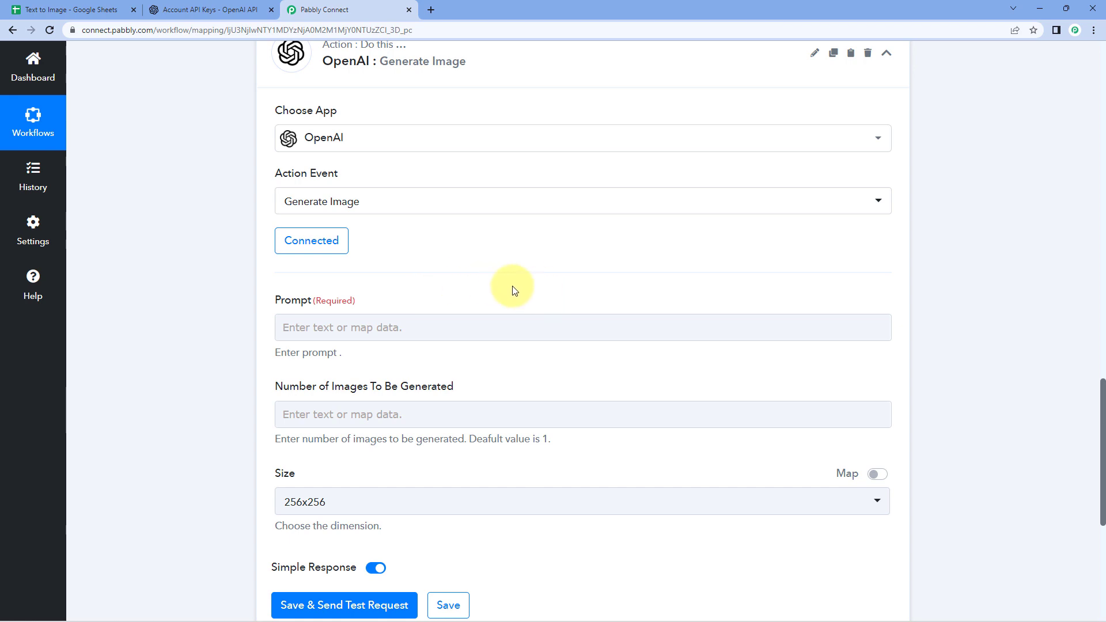
scroll(509, 290, "up", 9)
left_click_drag(714, 185, 599, 178)
left_click(598, 182)
triple_click(597, 182)
left_click(69, 10)
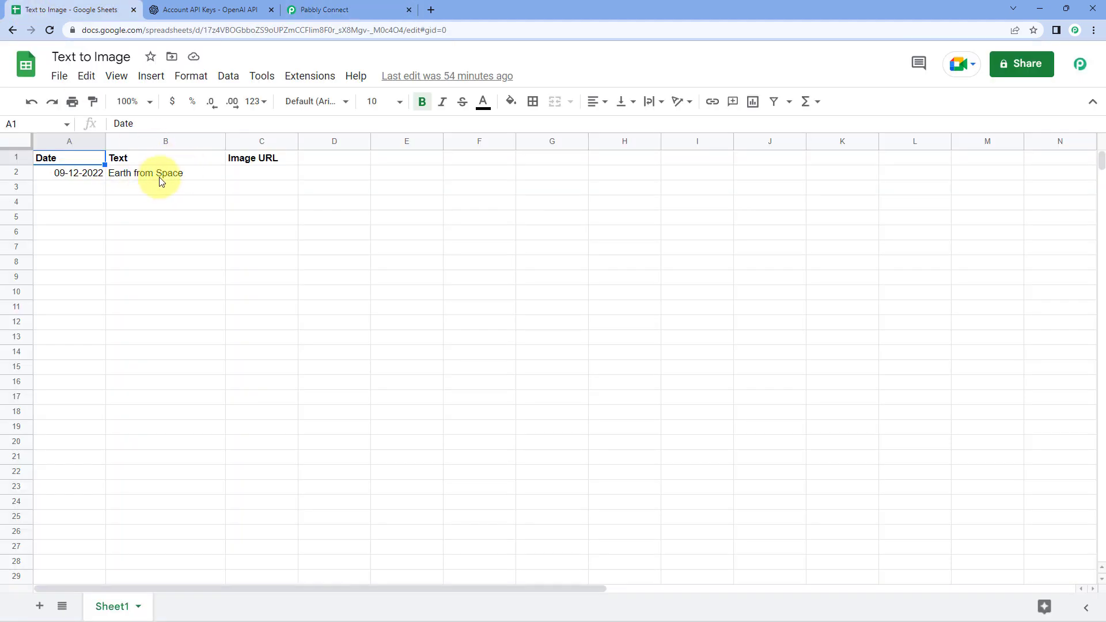
left_click(323, 10)
left_click(600, 183)
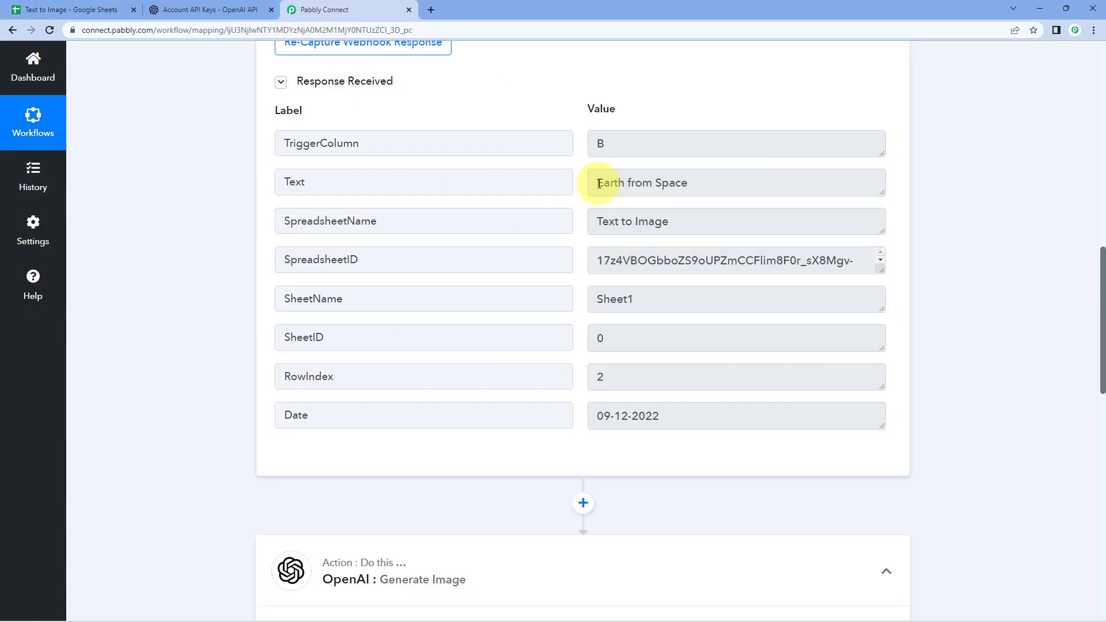
left_click_drag(594, 183, 703, 181)
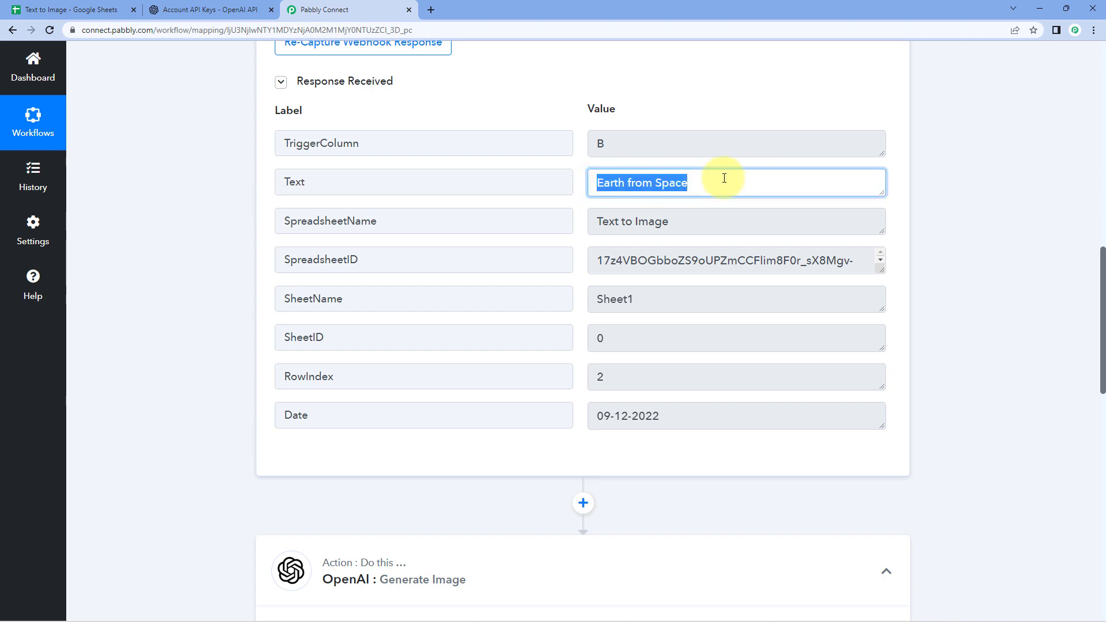
left_click(580, 168)
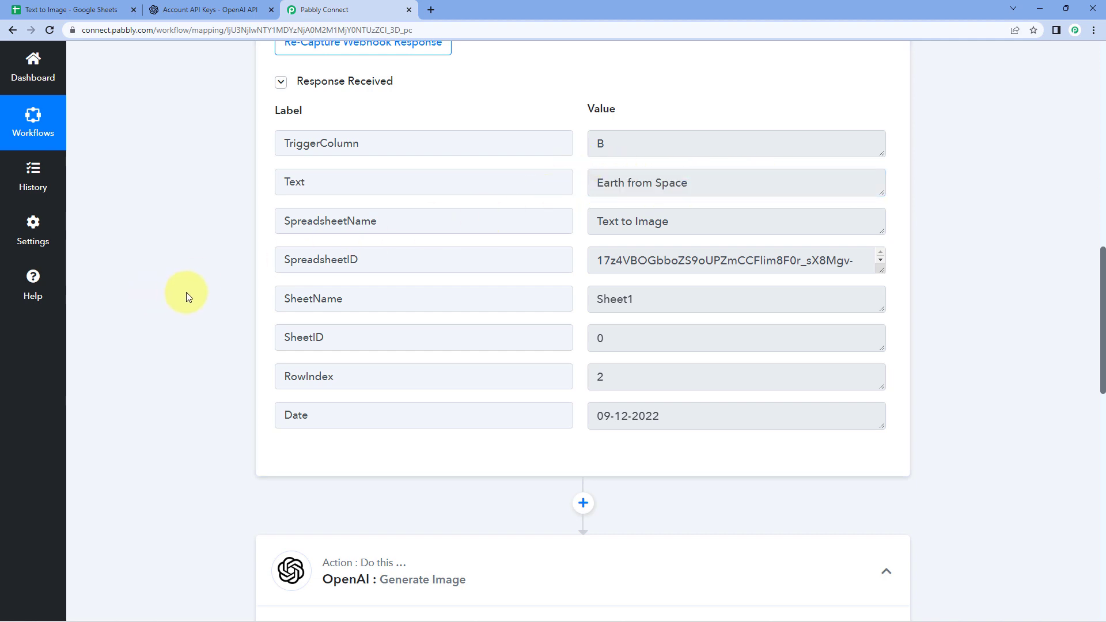
- Map the Prompt of the Generate Image action to the Text value from the Google Sheets trigger
scroll(185, 296, "down", 10)
left_click(309, 156)
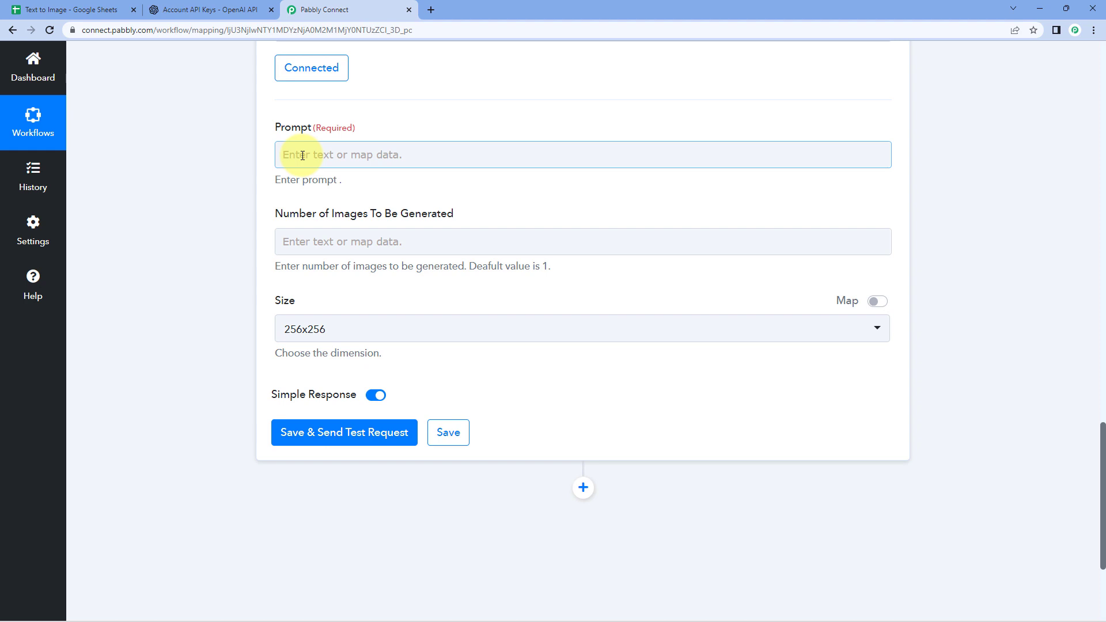
left_click(302, 155)
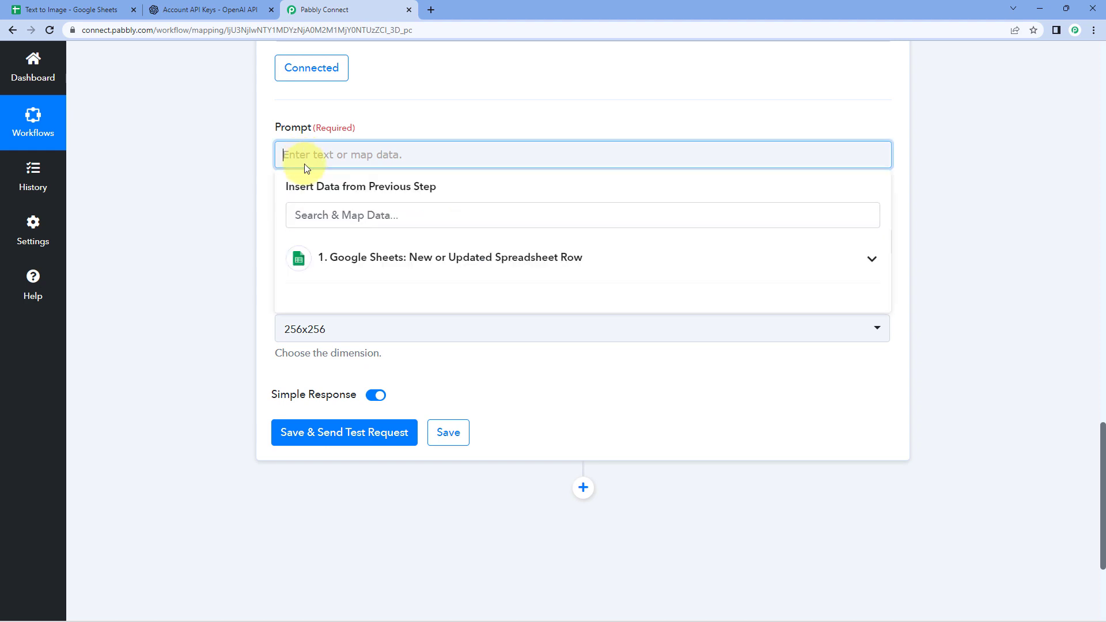
left_click(405, 260)
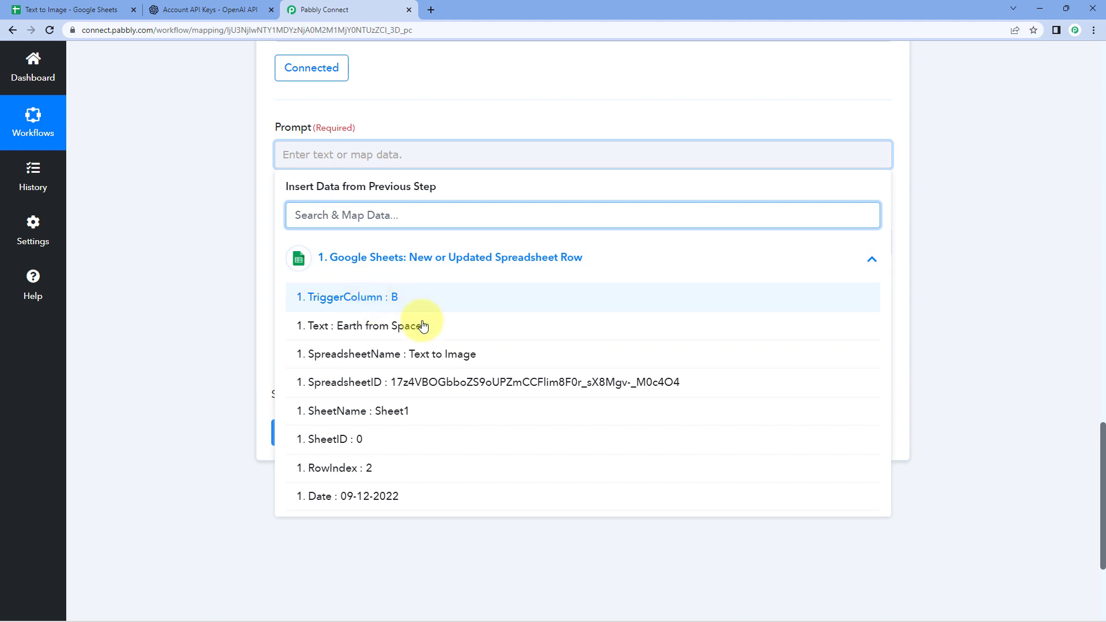
left_click(384, 329)
left_click(259, 192)
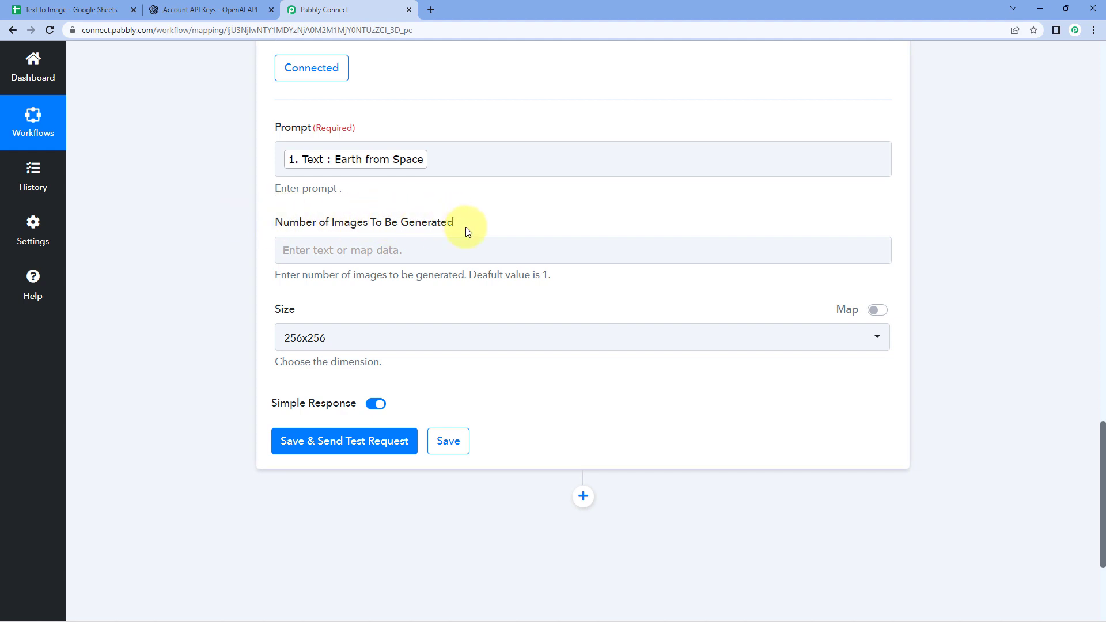
- Set the number of images to be generated to 1 and the image size to 1024x1024
left_click(330, 250)
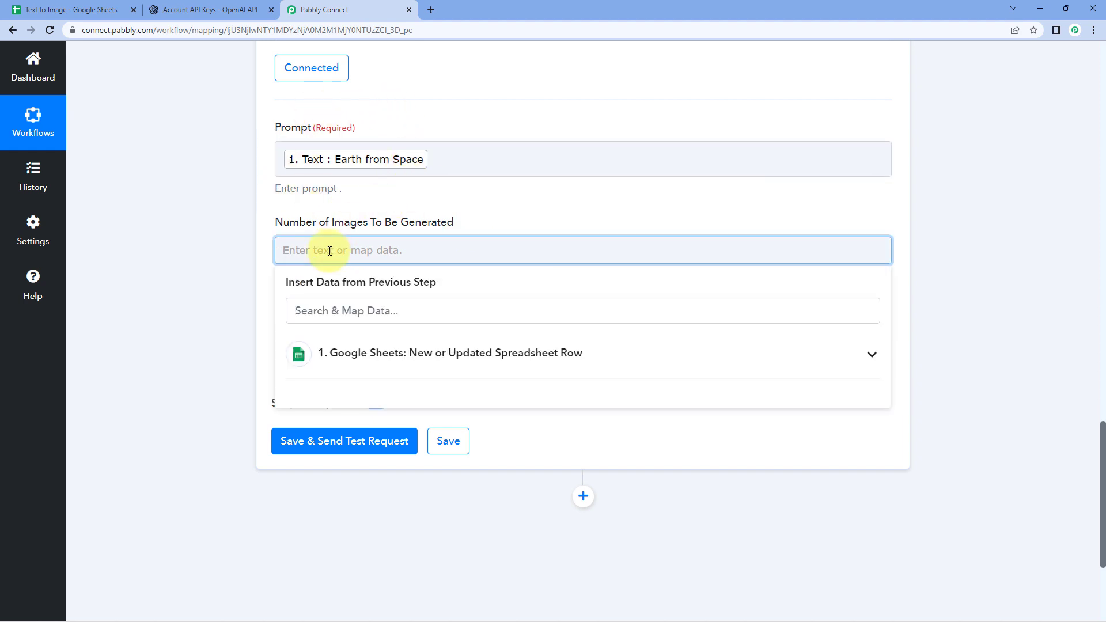
type("1")
left_click(372, 209)
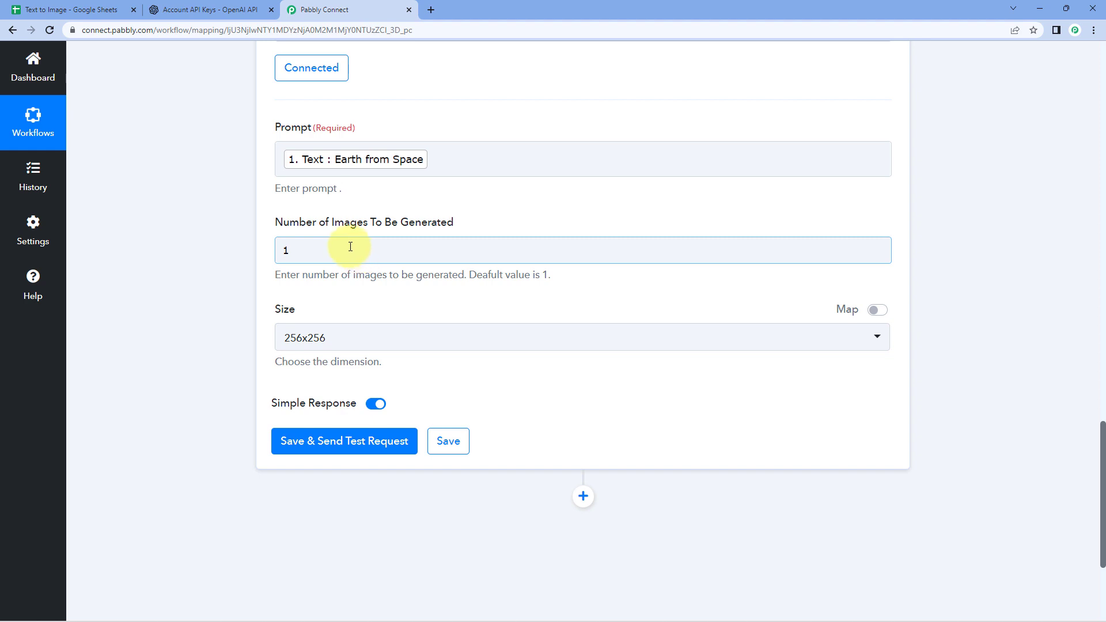
scroll(327, 285, "down", 1)
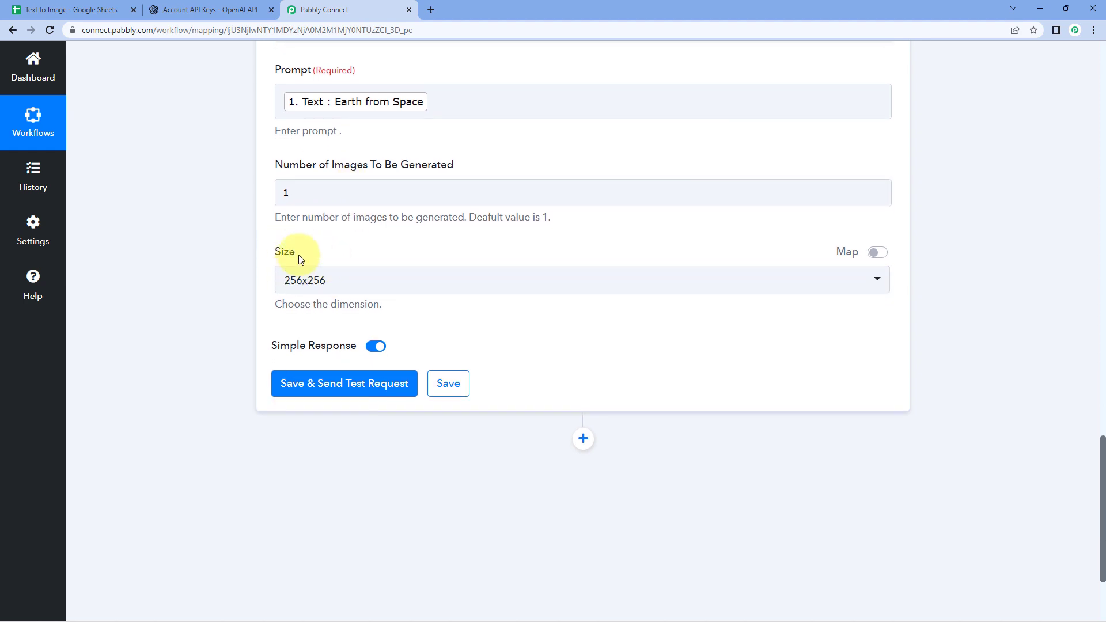
left_click(384, 285)
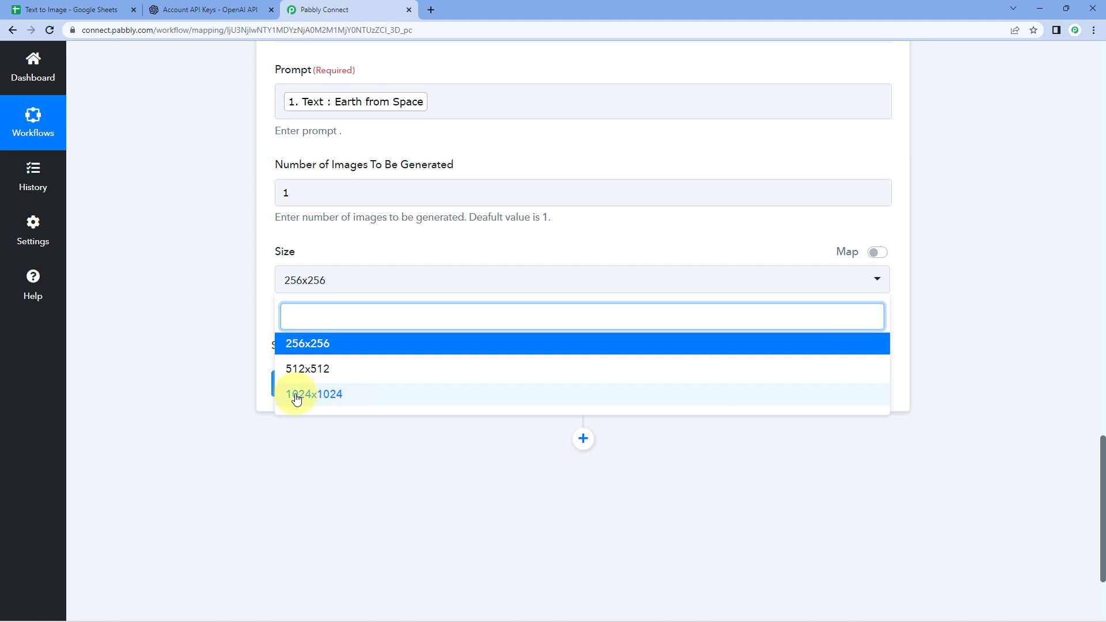
left_click(350, 395)
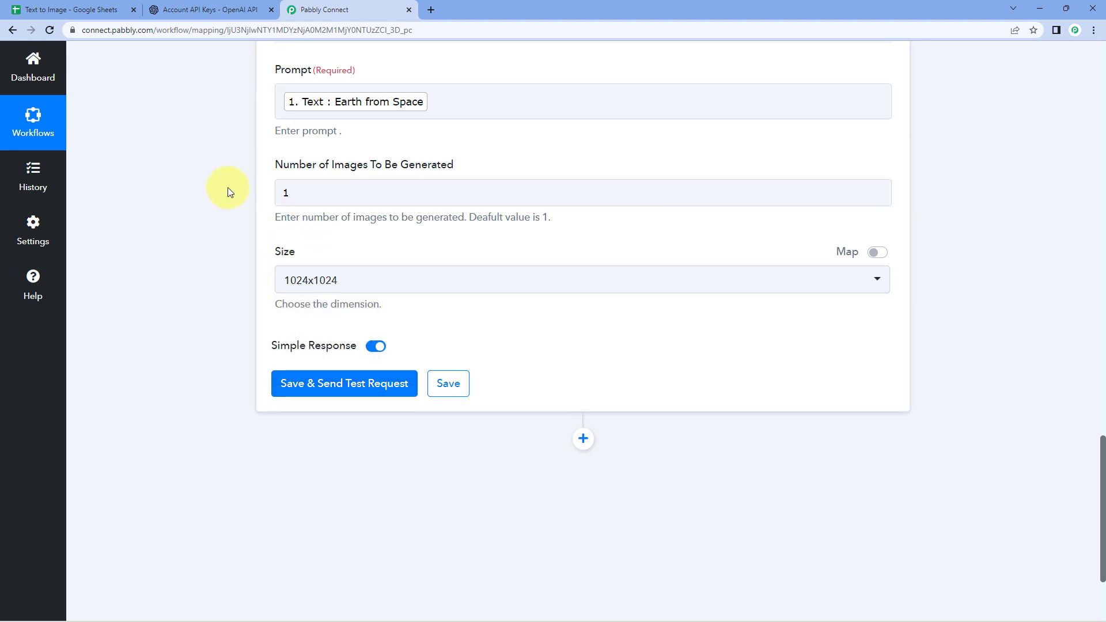
- Save the action with a test request and open the returned Data 0 Url in a new browser tab
left_click(346, 390)
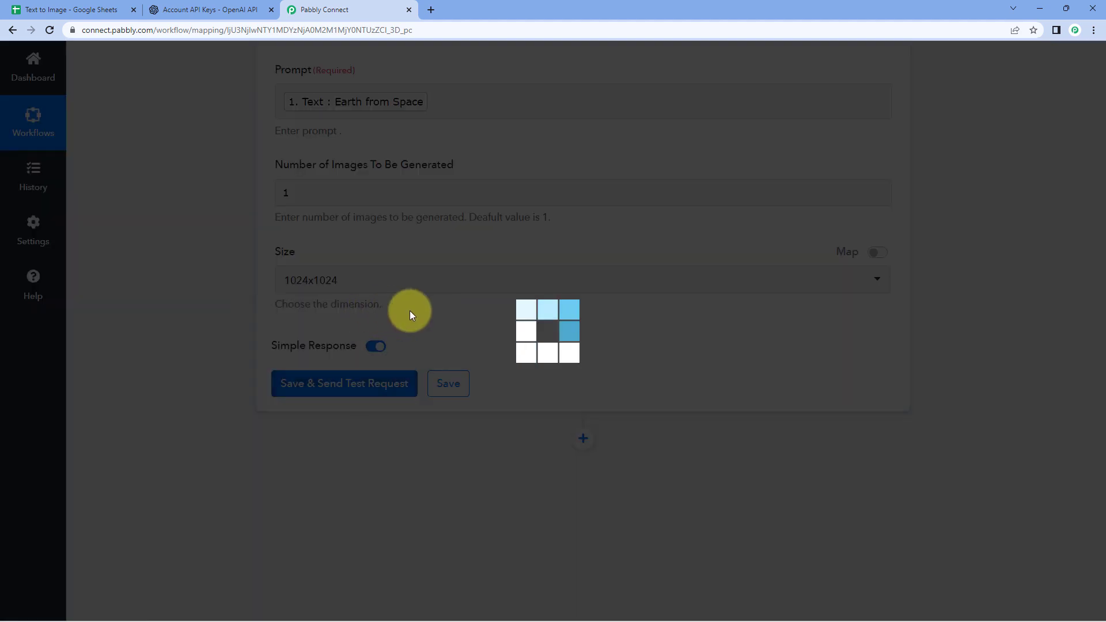
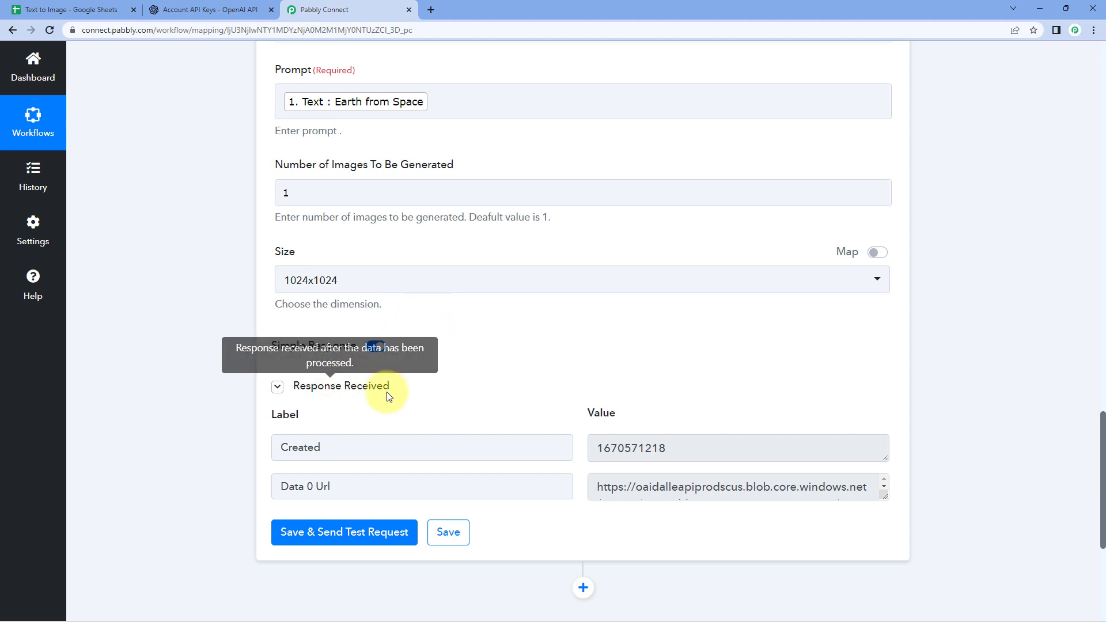
scroll(495, 351, "down", 1)
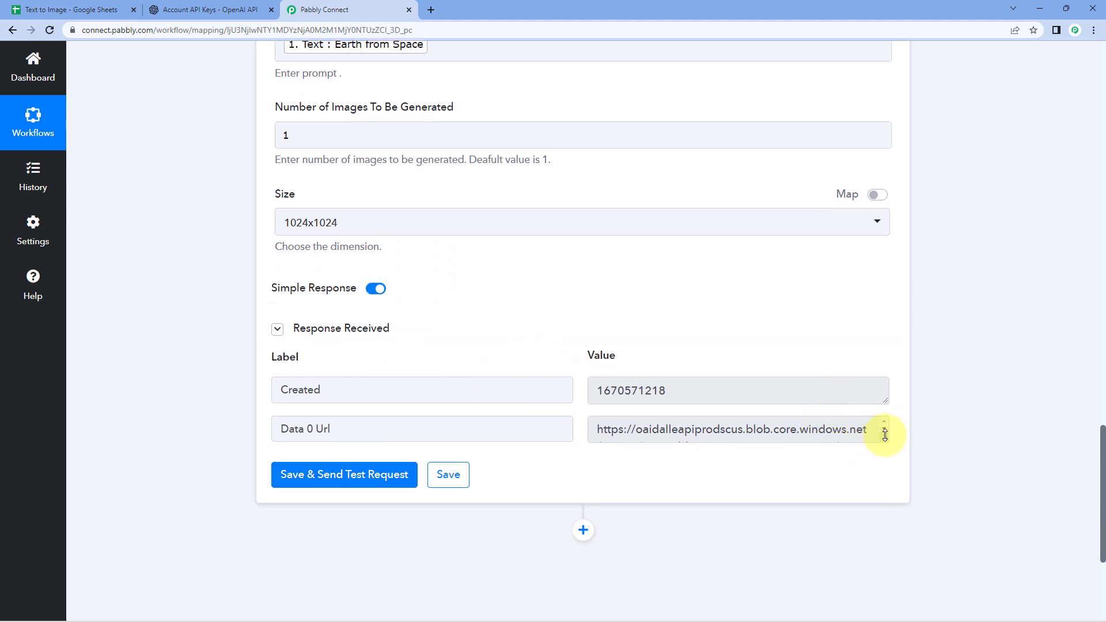
left_click_drag(886, 435, 873, 561)
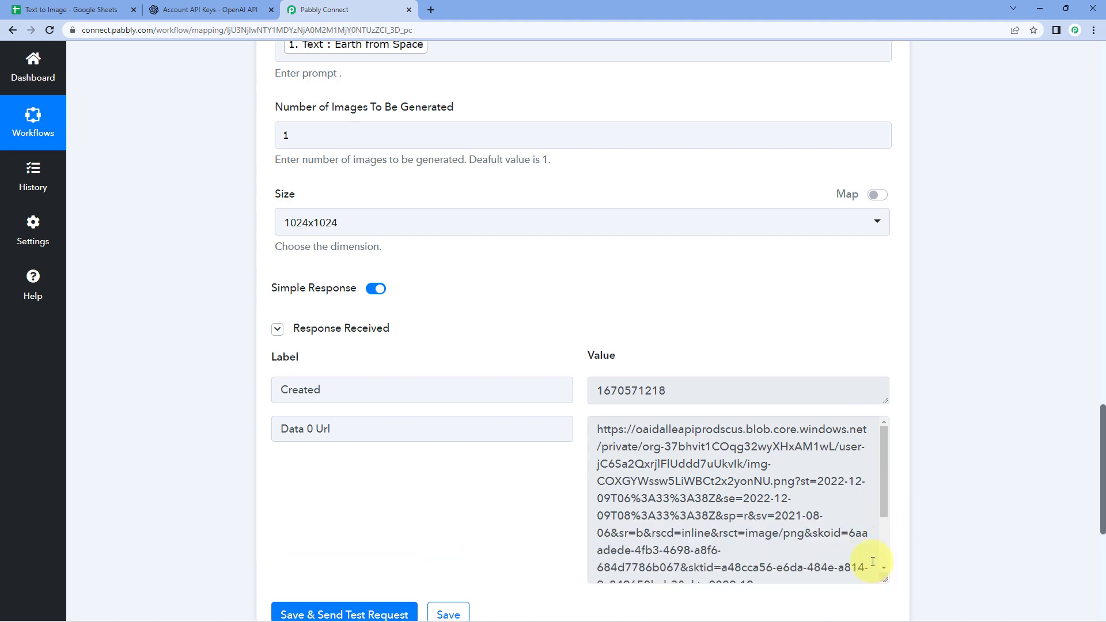
triple_click(632, 432)
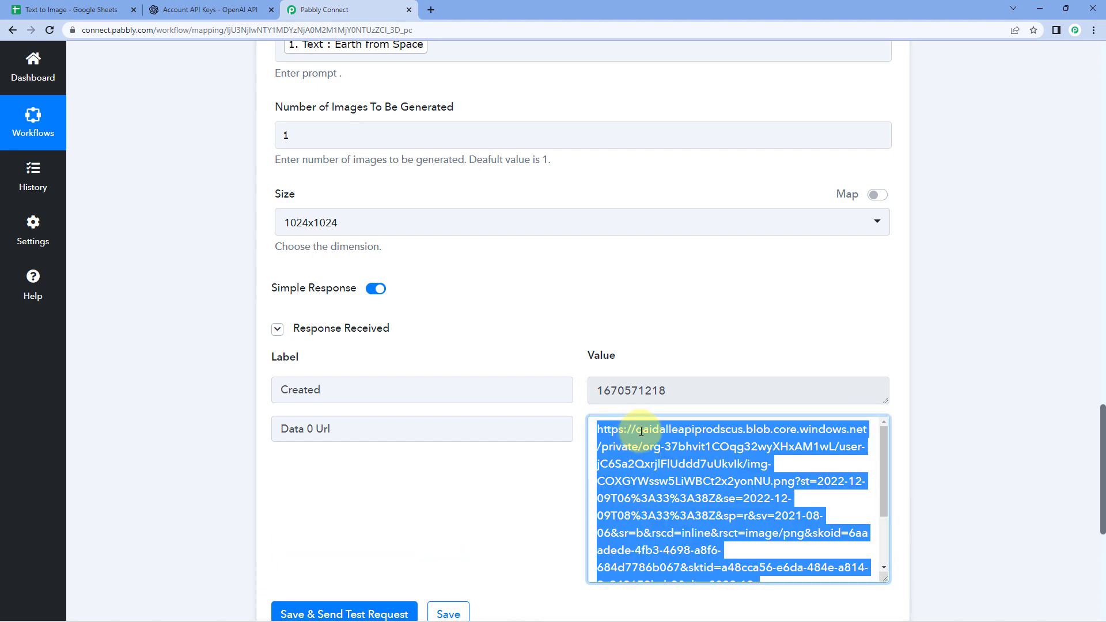
right_click(641, 431)
left_click(656, 387)
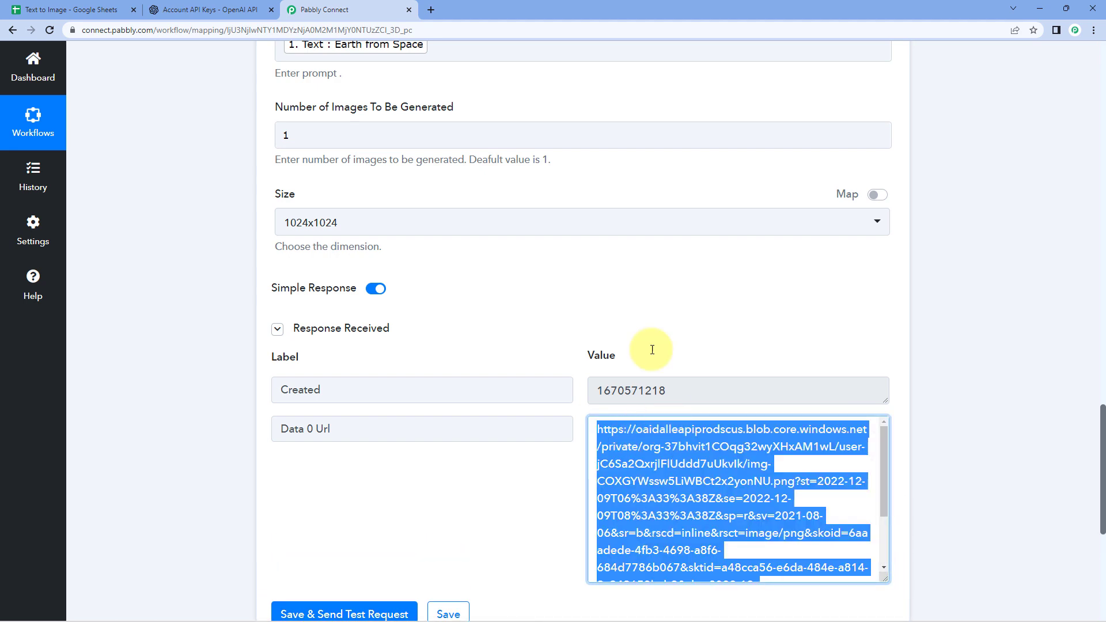
left_click(432, 9)
key("ctrl+v")
key("Return")
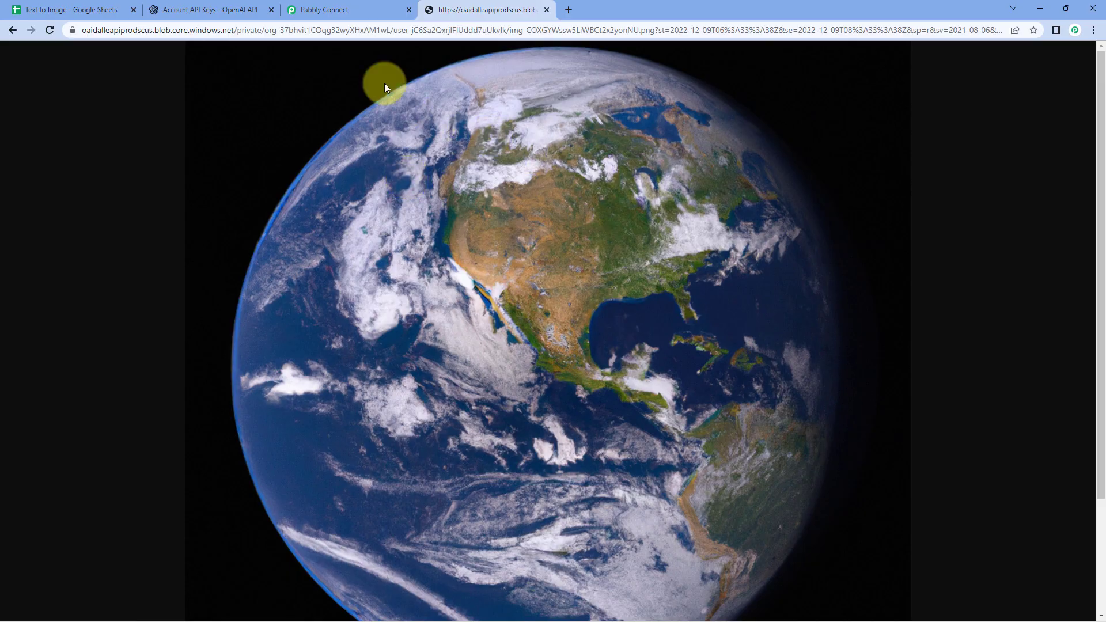
- Check the mapped prompt in Pabbly Connect against the generated image in its browser tab
left_click(360, 6)
scroll(496, 322, "up", 3)
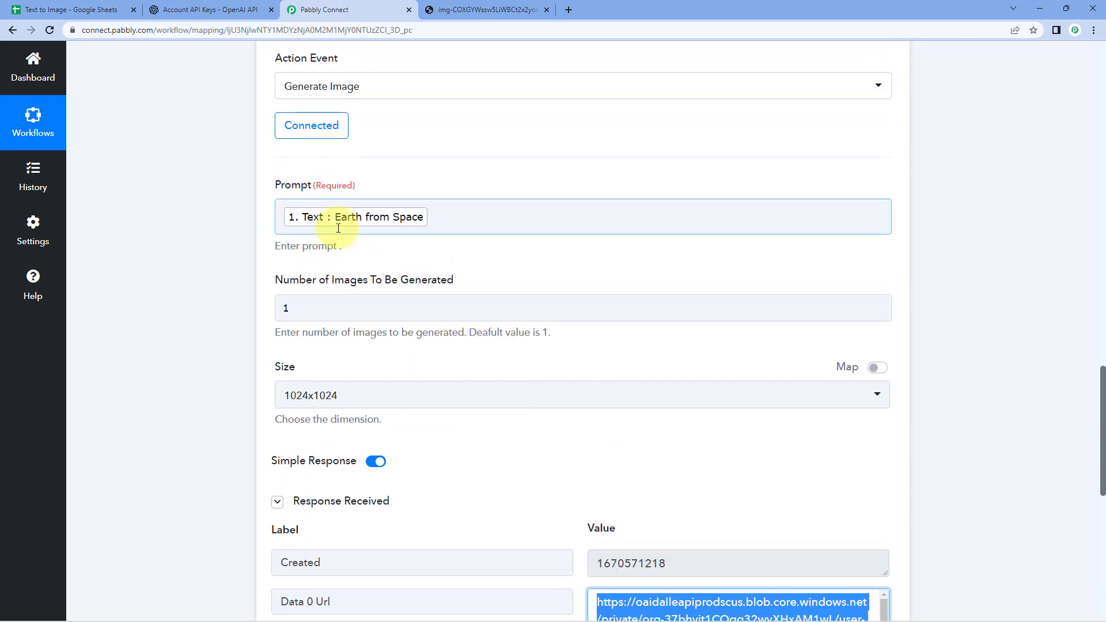
left_click(473, 8)
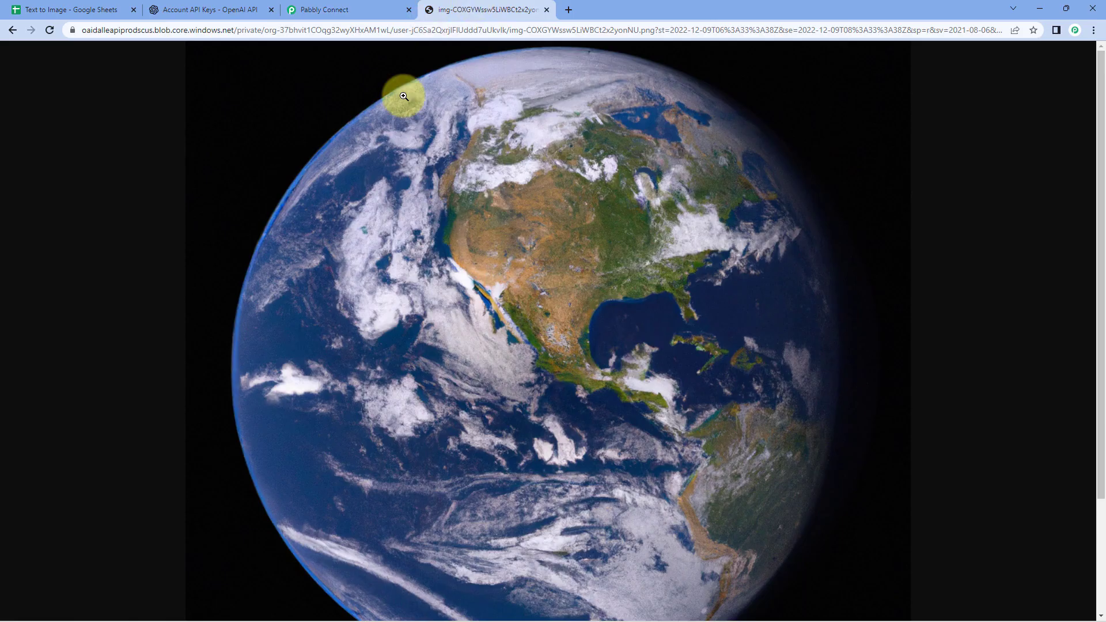
scroll(494, 273, "down", 5)
scroll(499, 266, "up", 3)
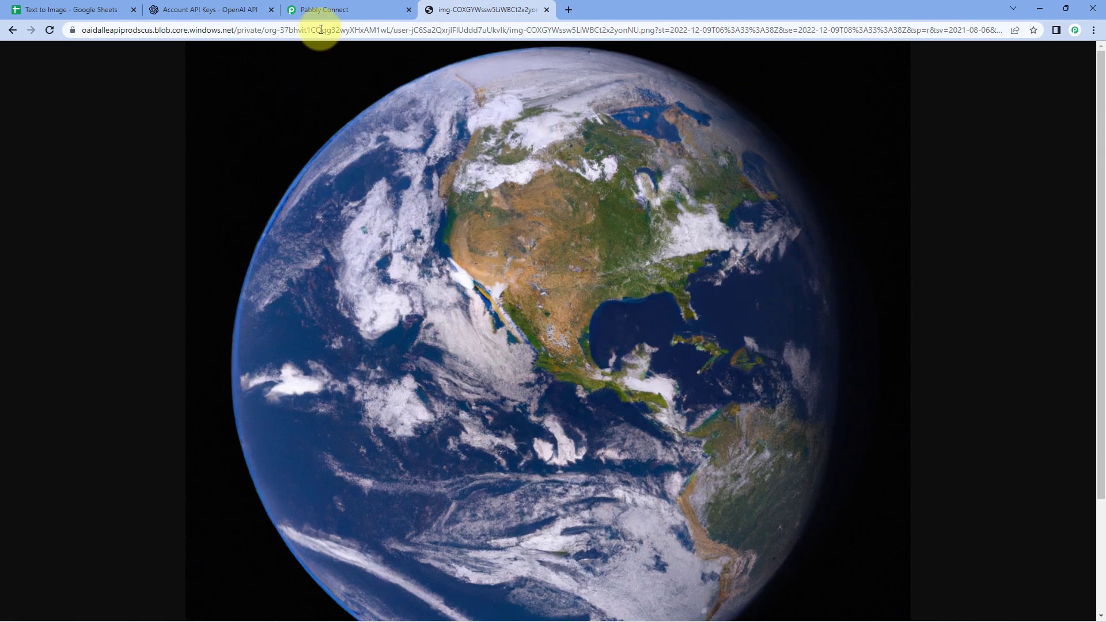
- Return to Pabbly Connect, replace the mapped prompt with "horse in desert" and send another test request
left_click(324, 9)
left_click(474, 222)
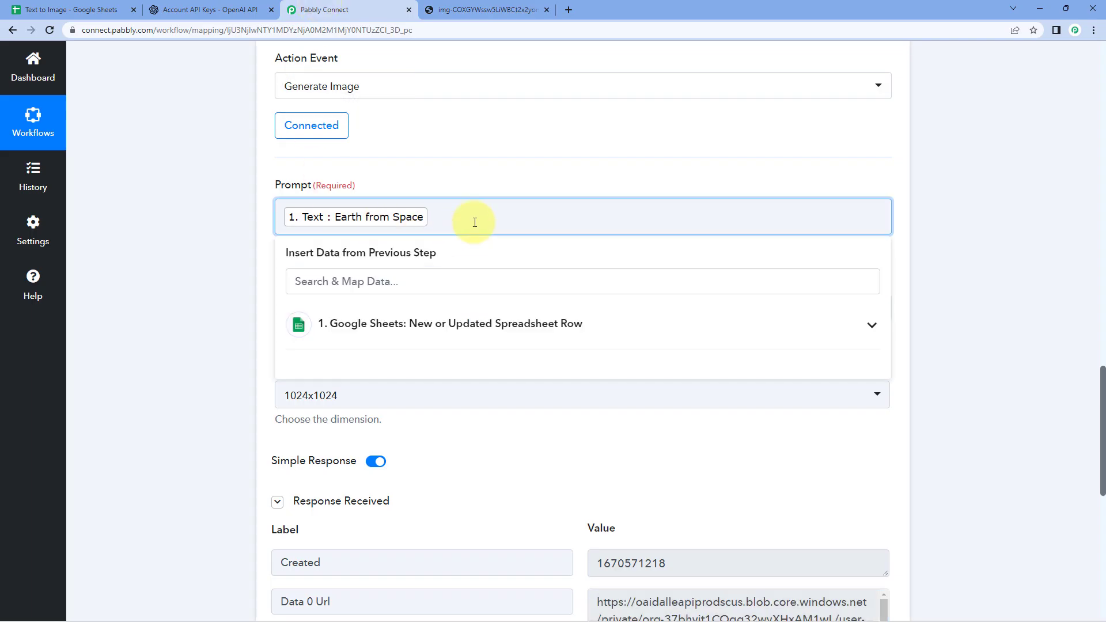
key("BackSpace")
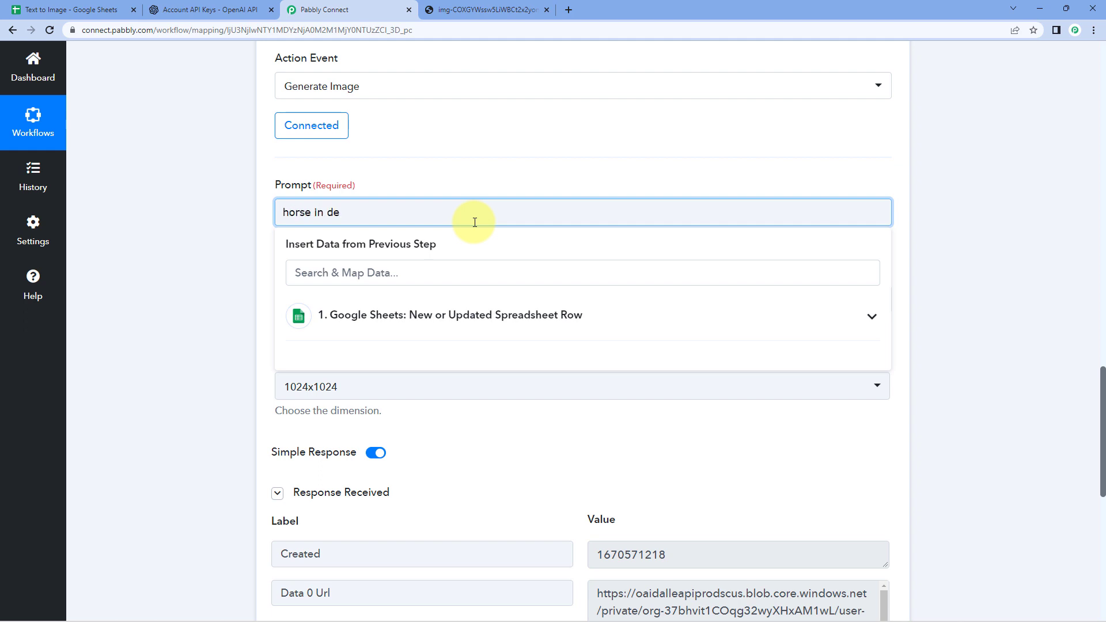
left_click(246, 286)
scroll(246, 295, "down", 3)
left_click(277, 321)
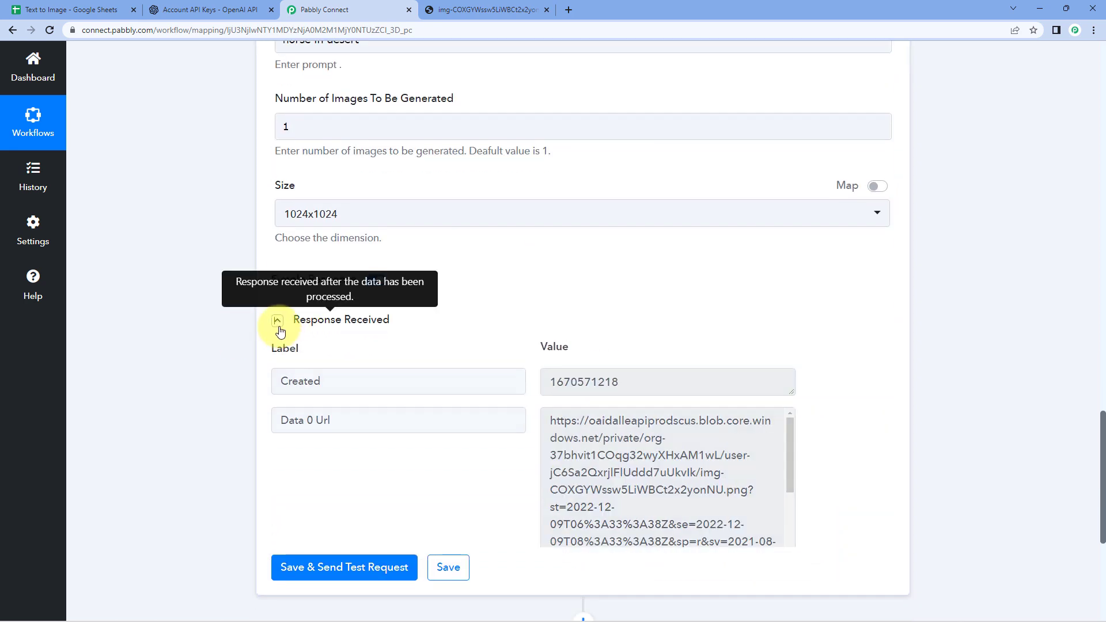
left_click(345, 353)
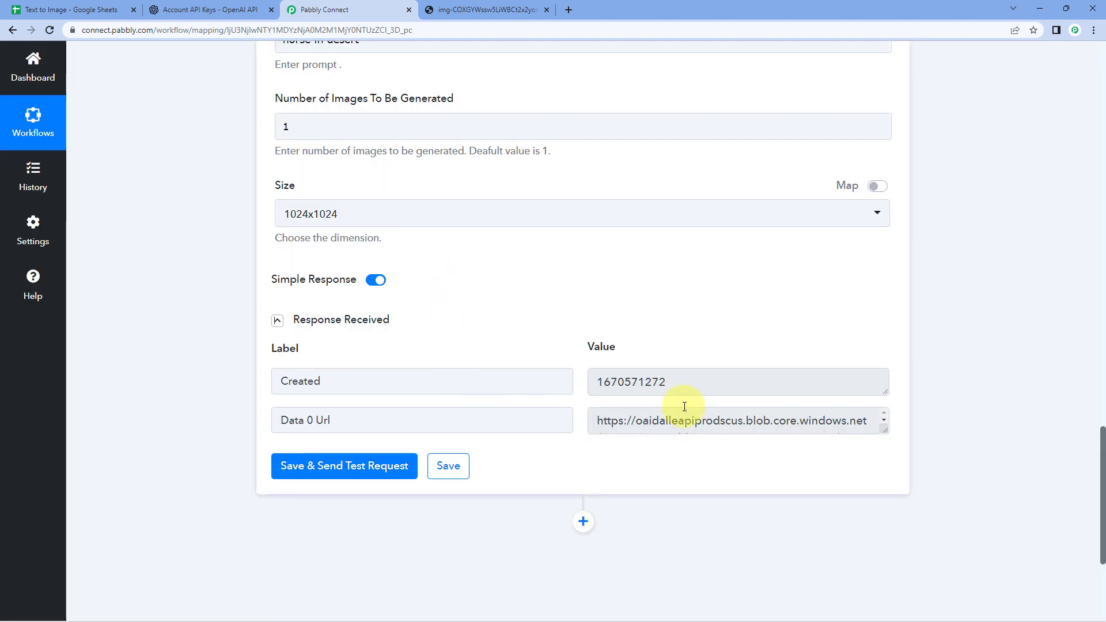
- Copy the new Data 0 Url value and open it in a new browser tab to view the generated image
left_click(666, 420)
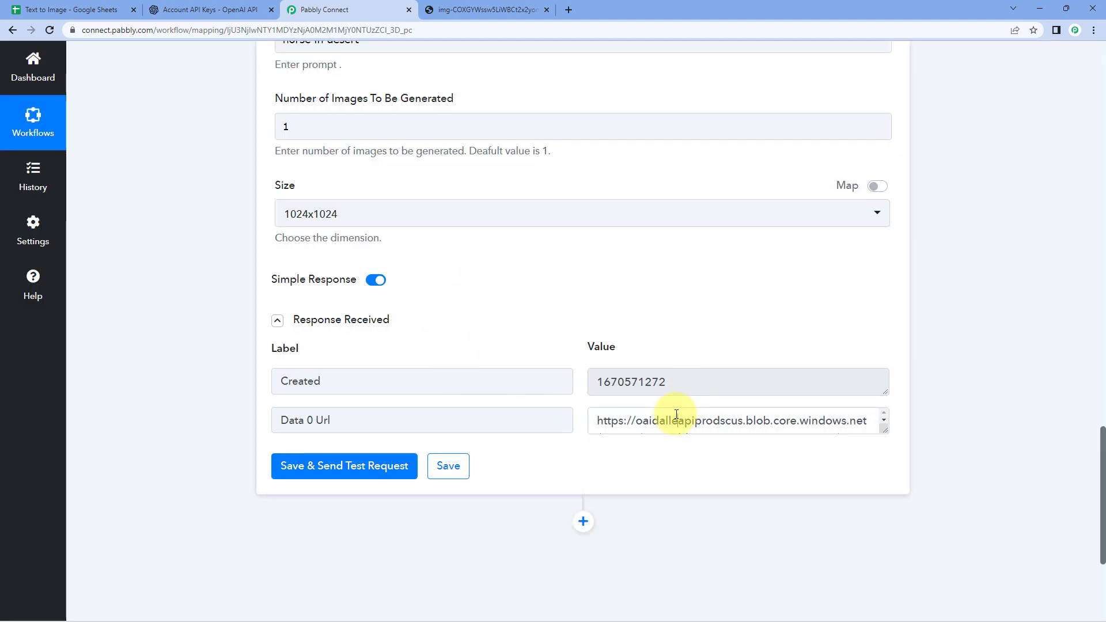
key("ctrl+a")
right_click(701, 437)
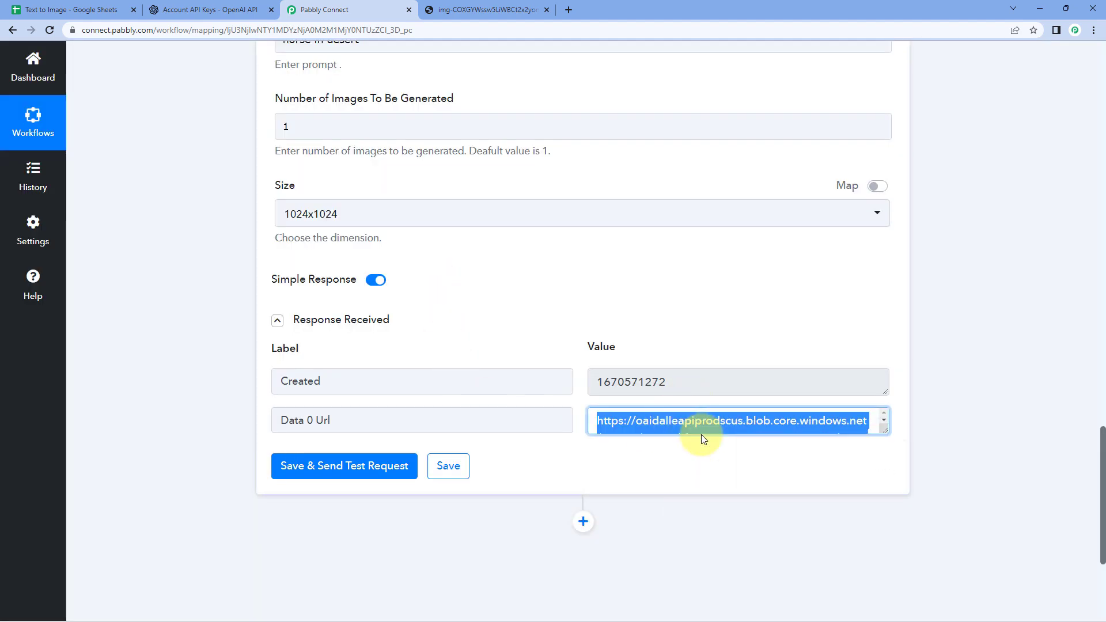
left_click(569, 9)
key("ctrl+v")
key("Return")
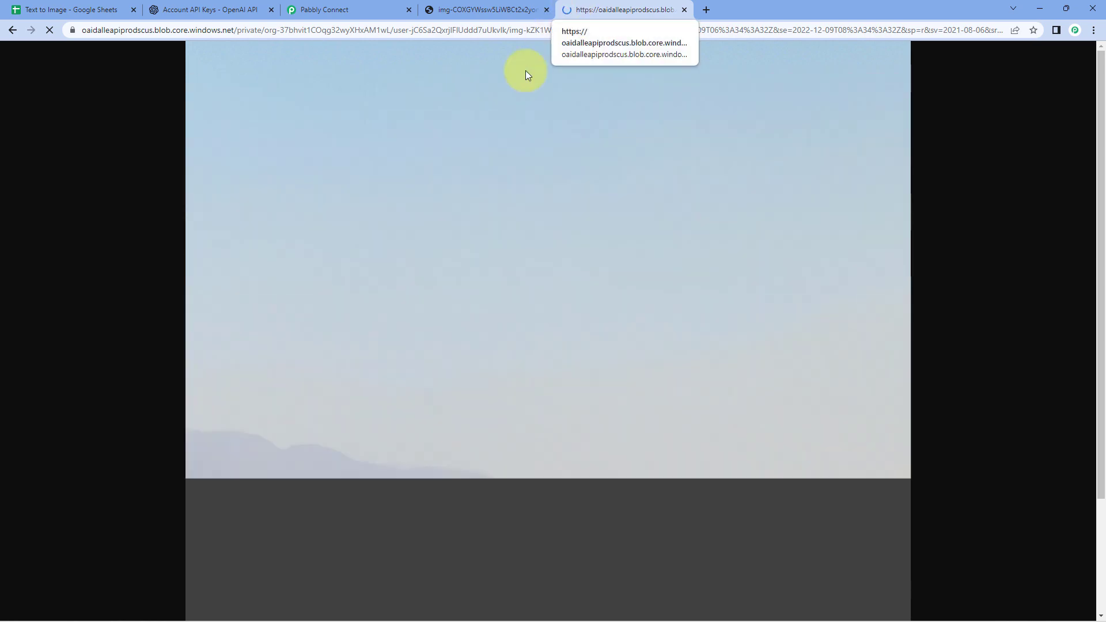
scroll(544, 358, "down", 3)
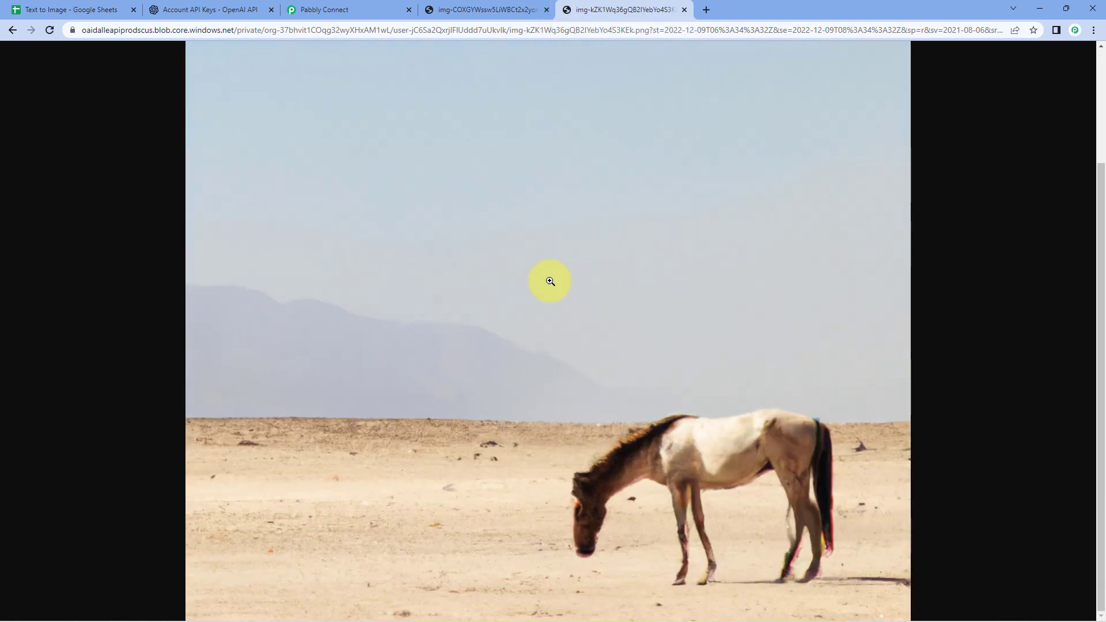
- Check the "horse in desert" prompt in Pabbly Connect against the generated image in its browser tab
left_click(323, 9)
scroll(387, 244, "up", 4)
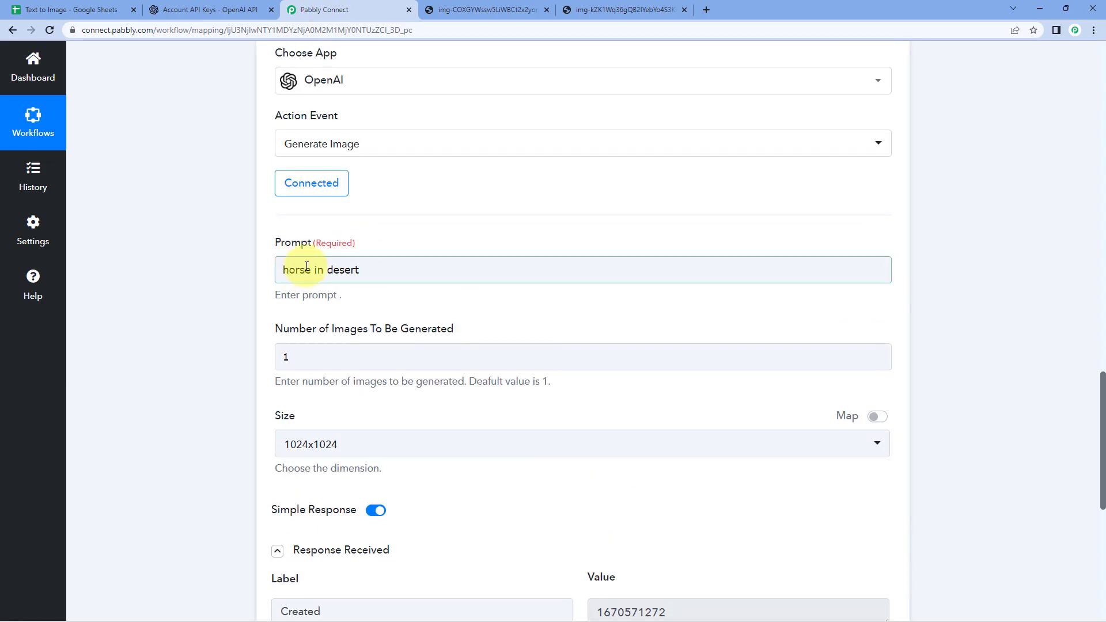
left_click(610, 5)
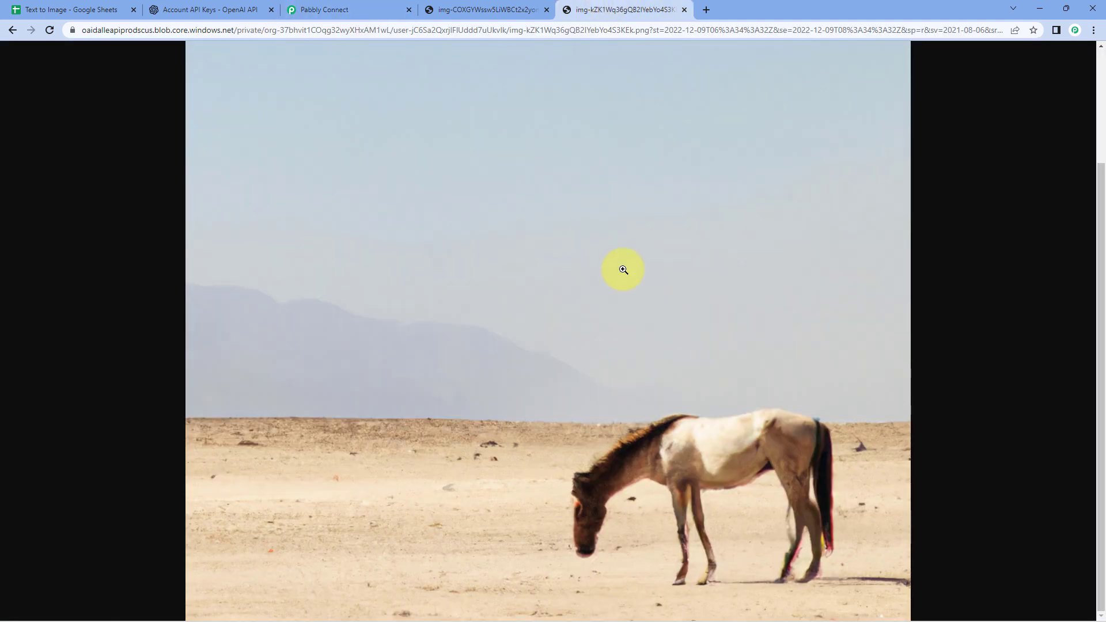
scroll(580, 275, "up", 3)
scroll(573, 274, "down", 3)
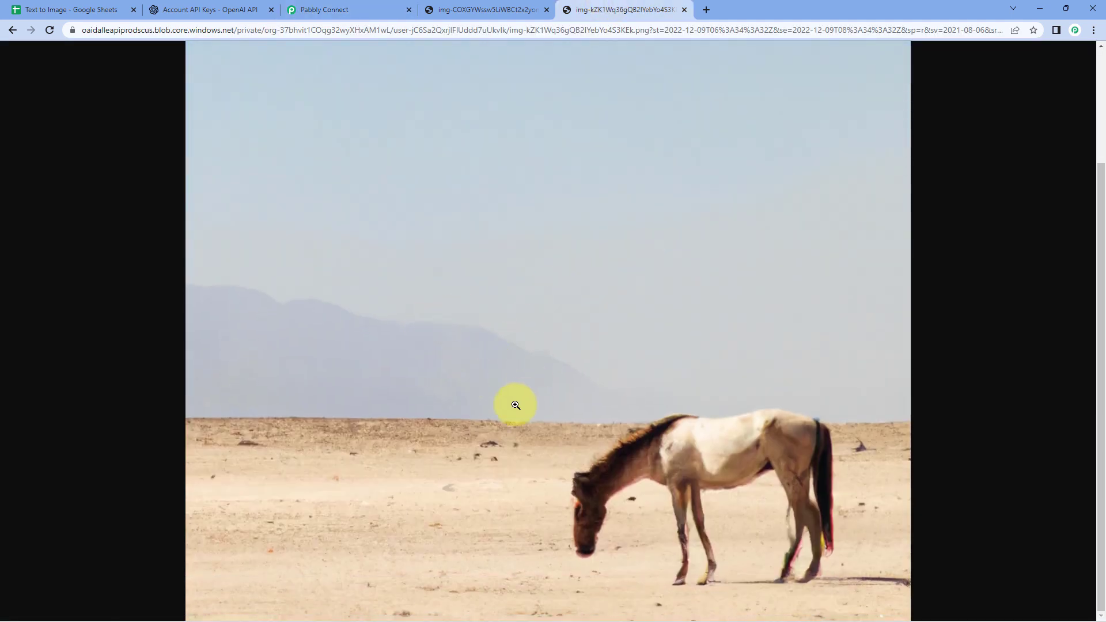
scroll(646, 449, "up", 3)
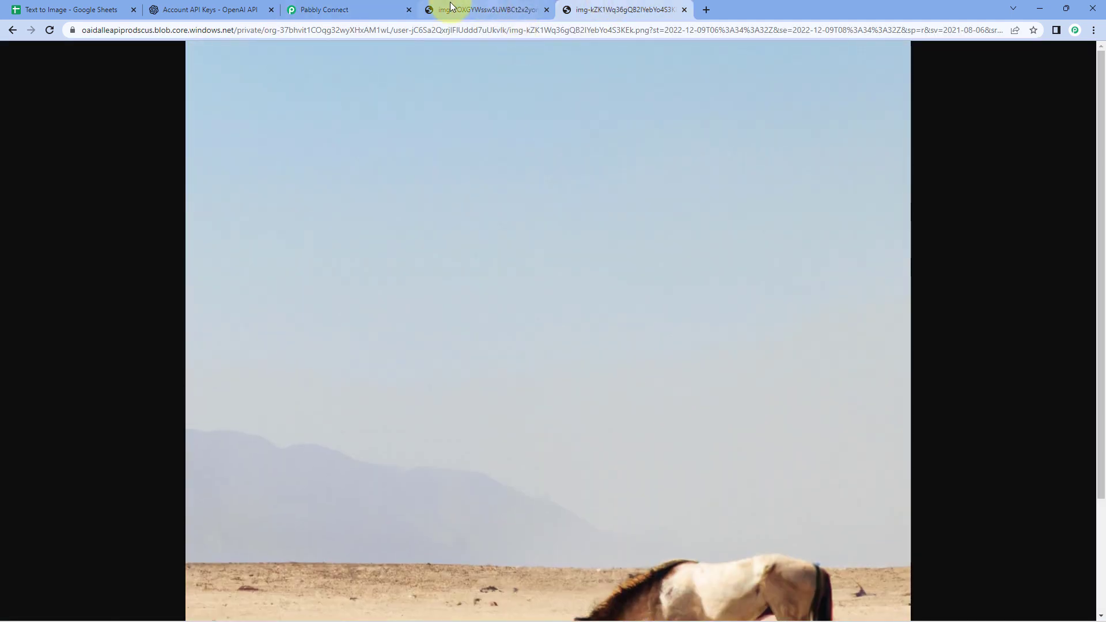
- Return to Pabbly Connect, replace the prompt with the mapped Google Sheets Text field and send another test request
left_click(373, 5)
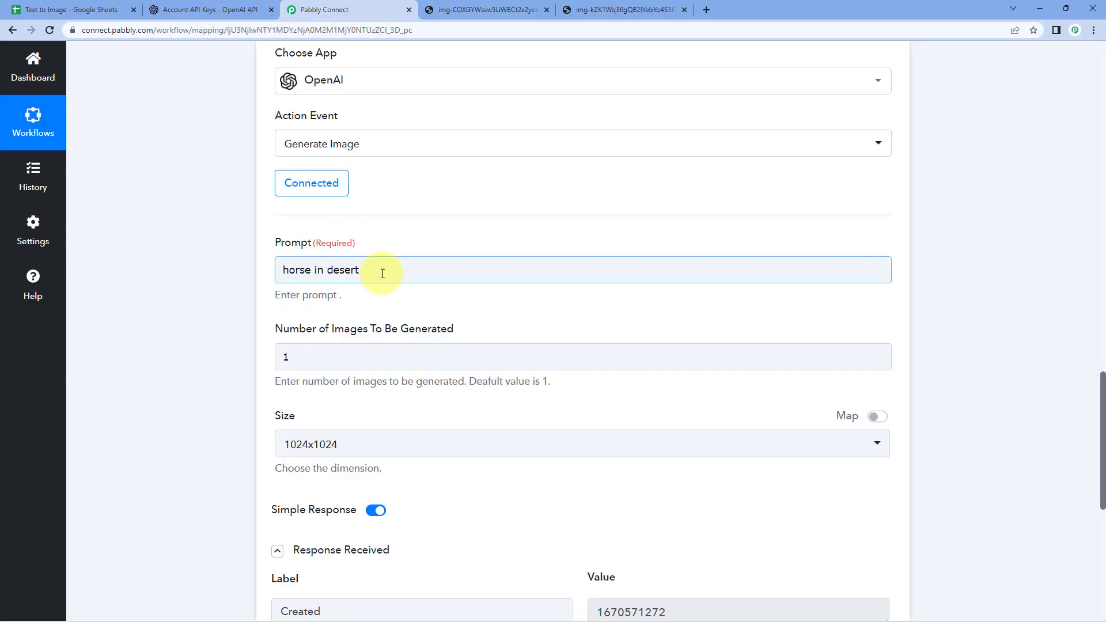
left_click(377, 273)
left_click_drag(377, 273, 254, 270)
left_click(281, 270)
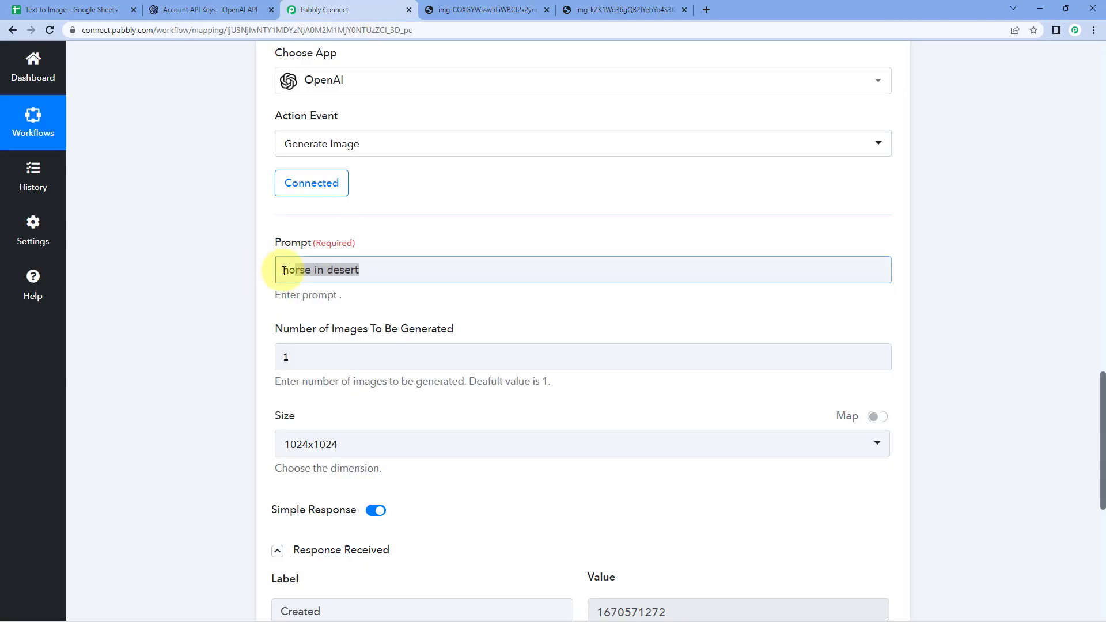
left_click(284, 270)
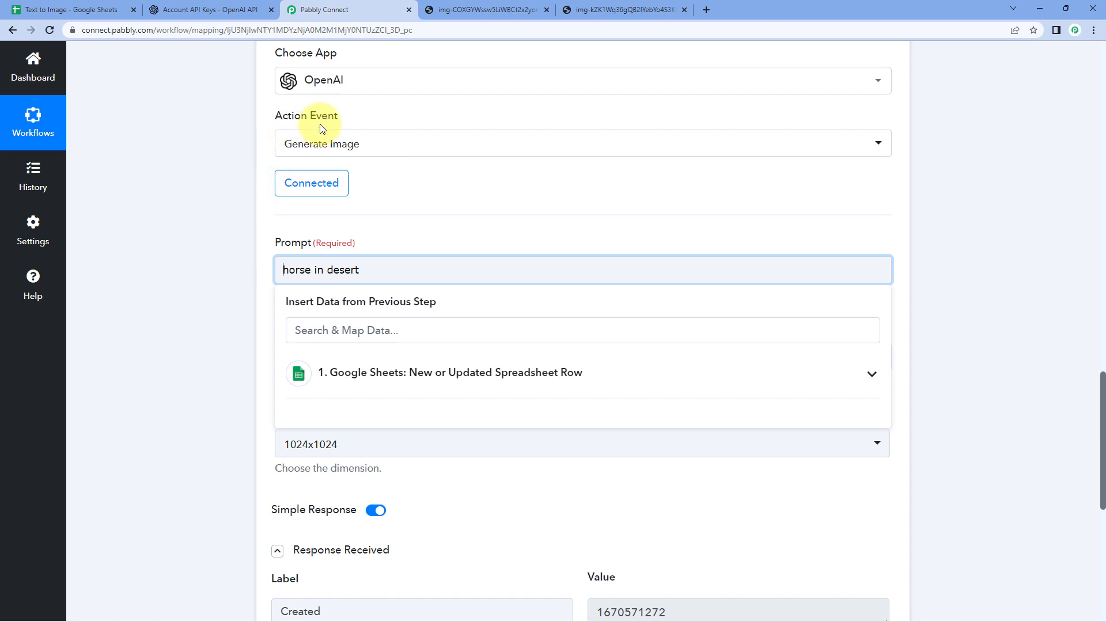
left_click_drag(372, 271, 275, 281)
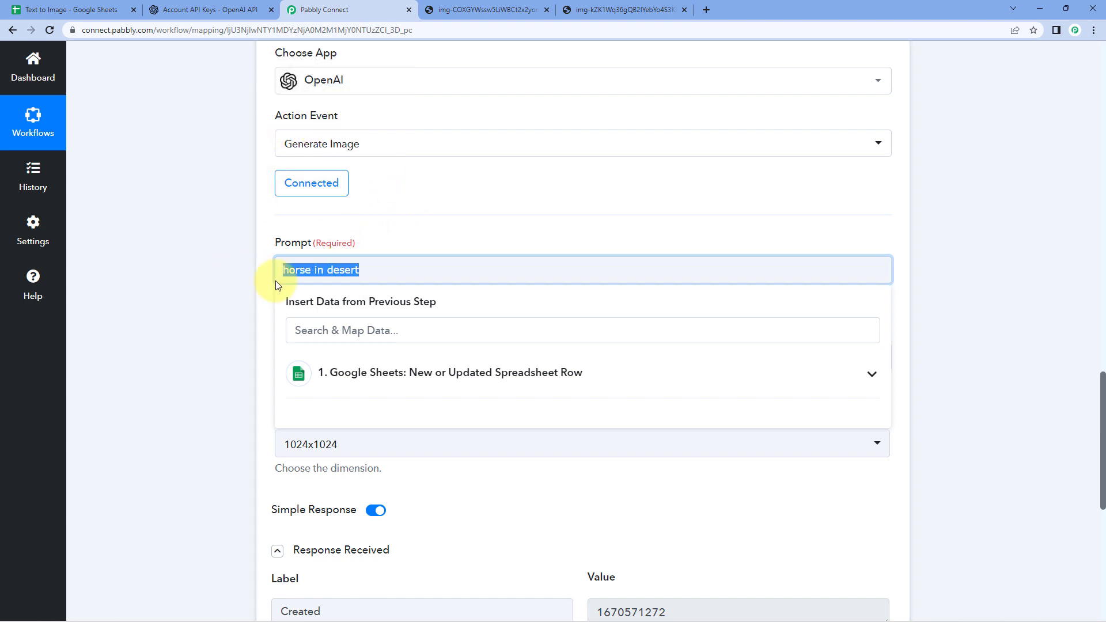
key("BackSpace")
left_click(356, 375)
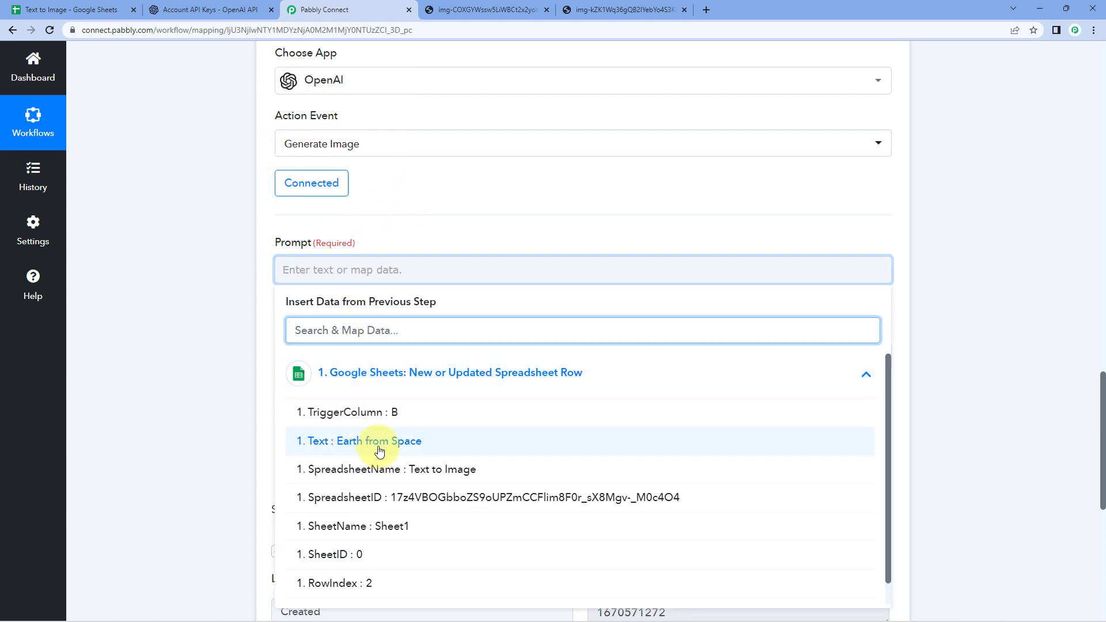
left_click(375, 444)
scroll(213, 297, "down", 5)
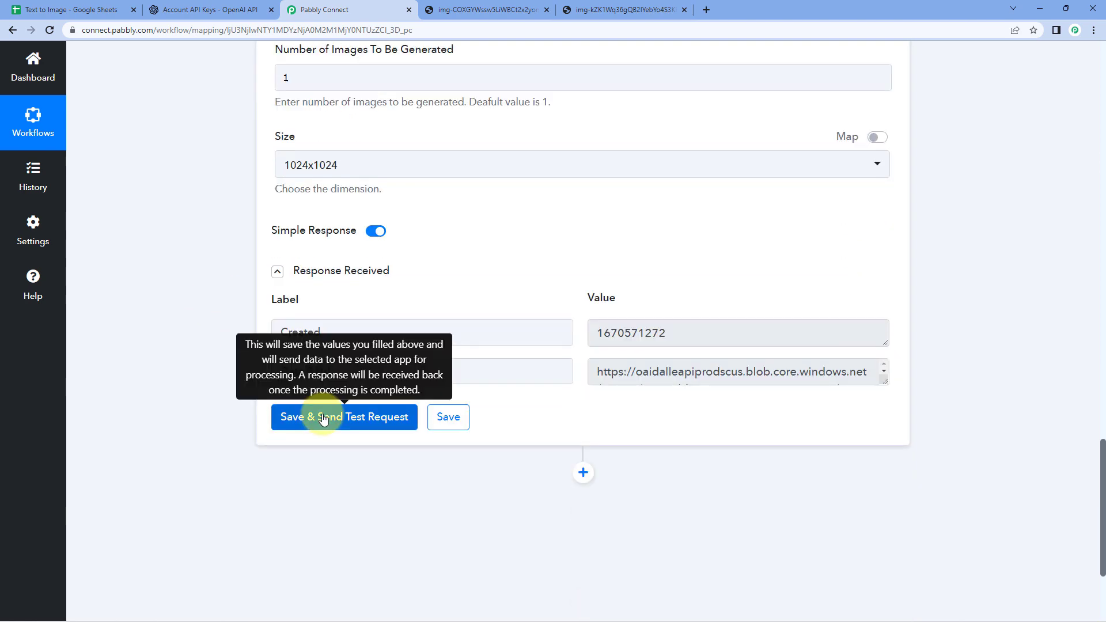
left_click(351, 416)
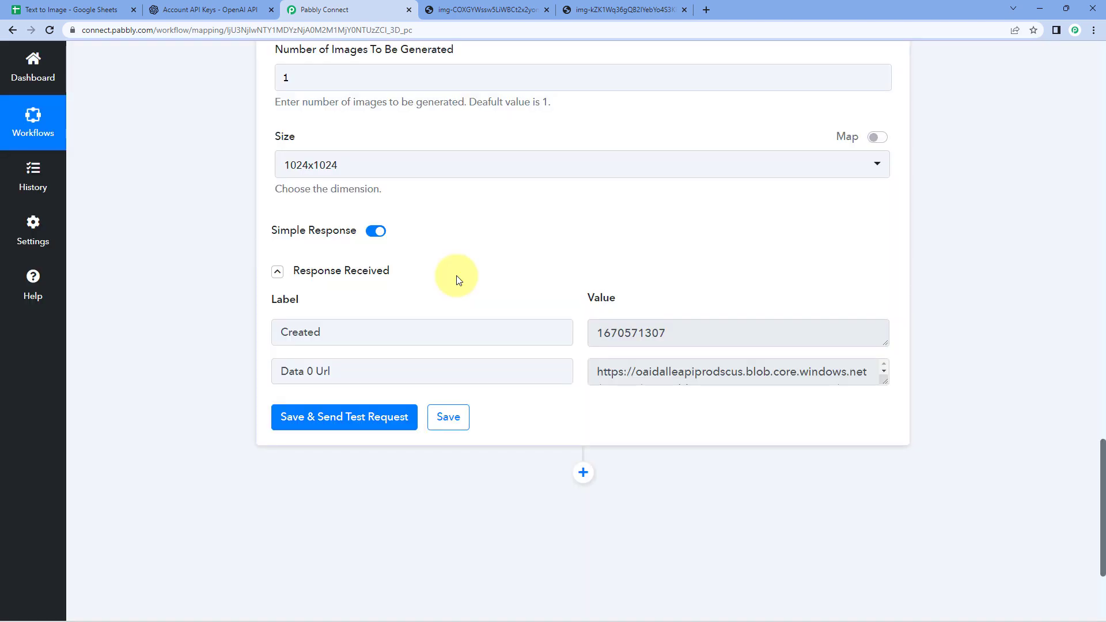
- Copy the Data 0 Url value from the response and open it in a new browser tab
triple_click(648, 373)
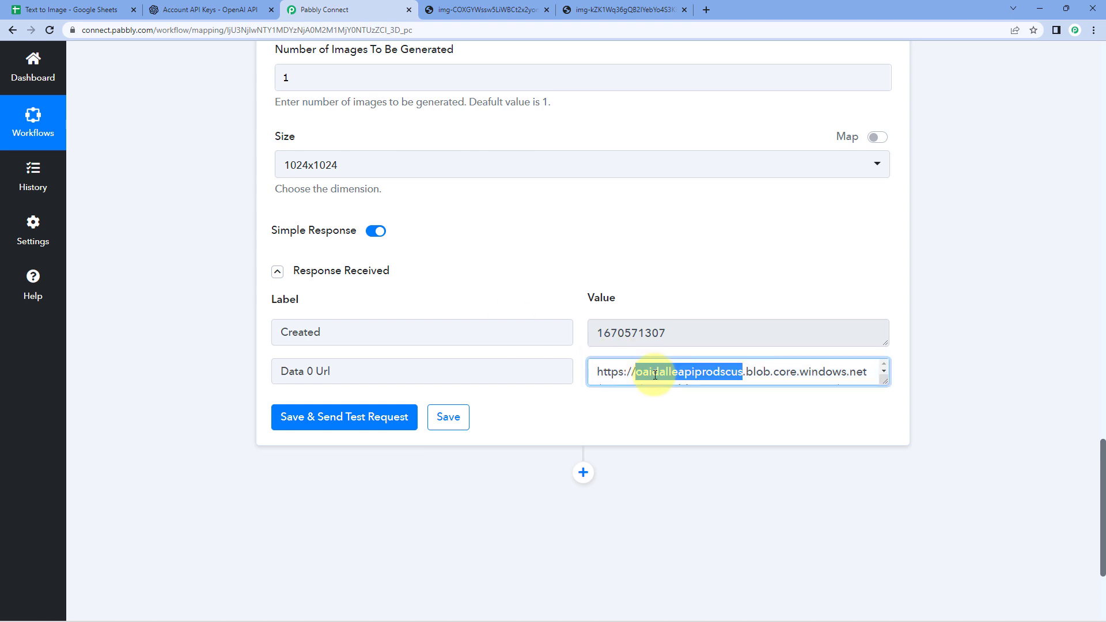
right_click(655, 373)
left_click(677, 381)
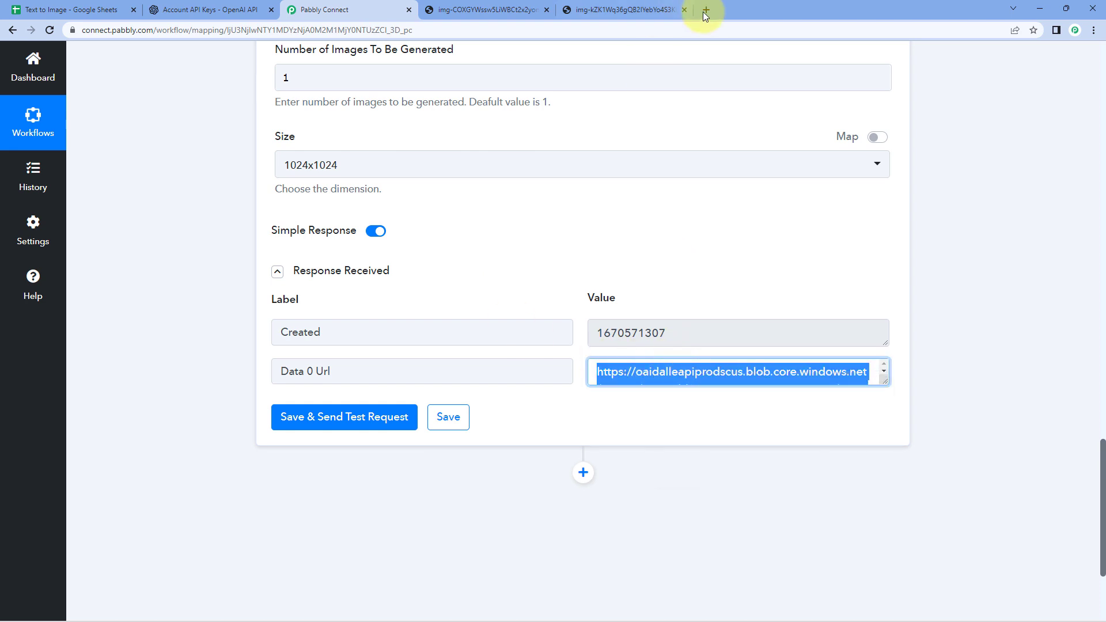
left_click(707, 10)
key("ctrl+v")
key("Return")
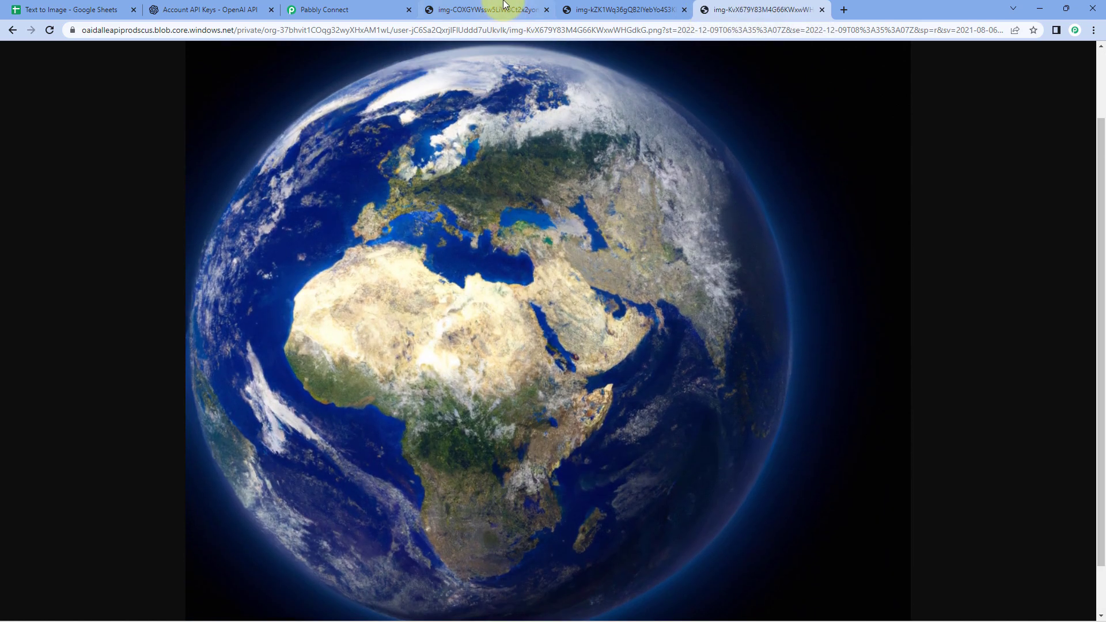
- Compare the first generated "Earth from Space" image with the newest one in their browser tabs
left_click(504, 5)
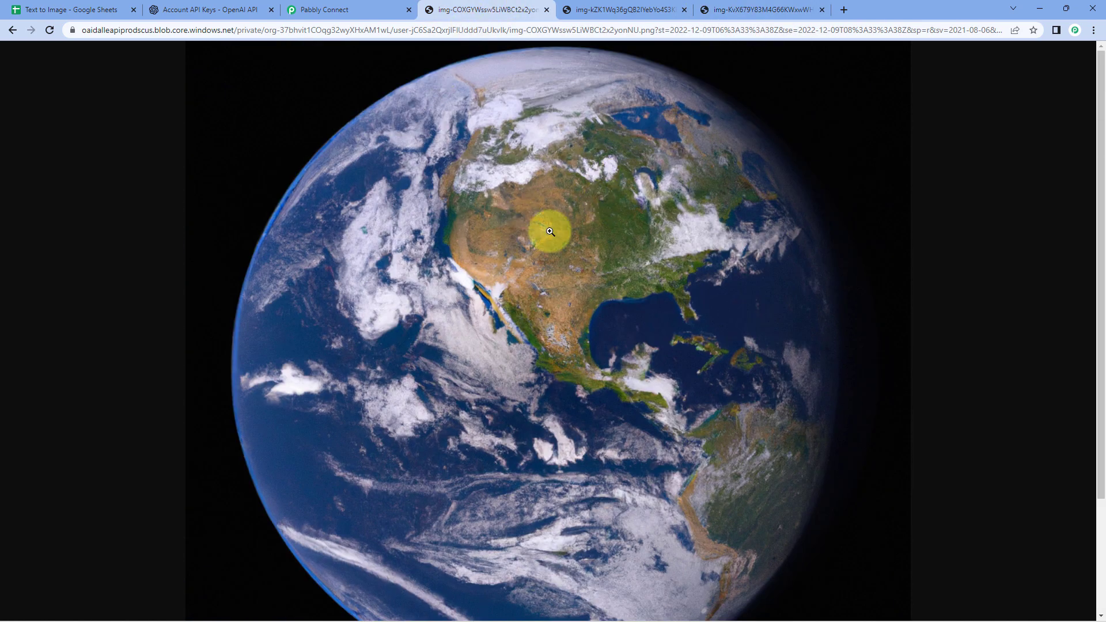
scroll(553, 248, "down", 2)
scroll(547, 230, "up", 2)
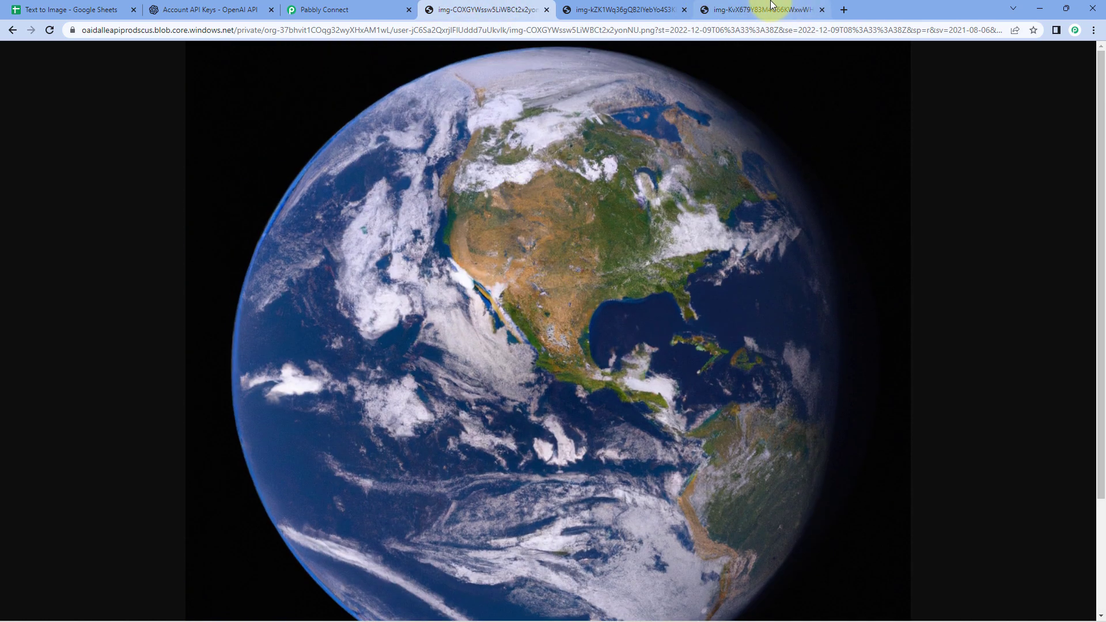
left_click(773, 10)
- Close the browser tabs of the two older generated images and return to Pabbly Connect
left_click(685, 10)
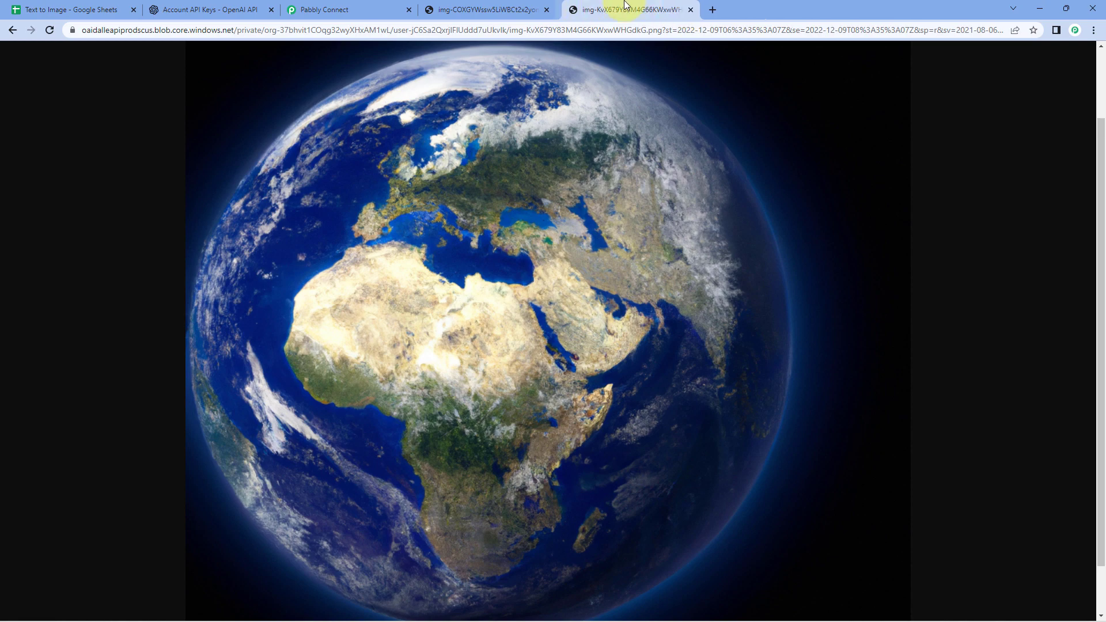
left_click(547, 10)
left_click(380, 10)
left_click(193, 258)
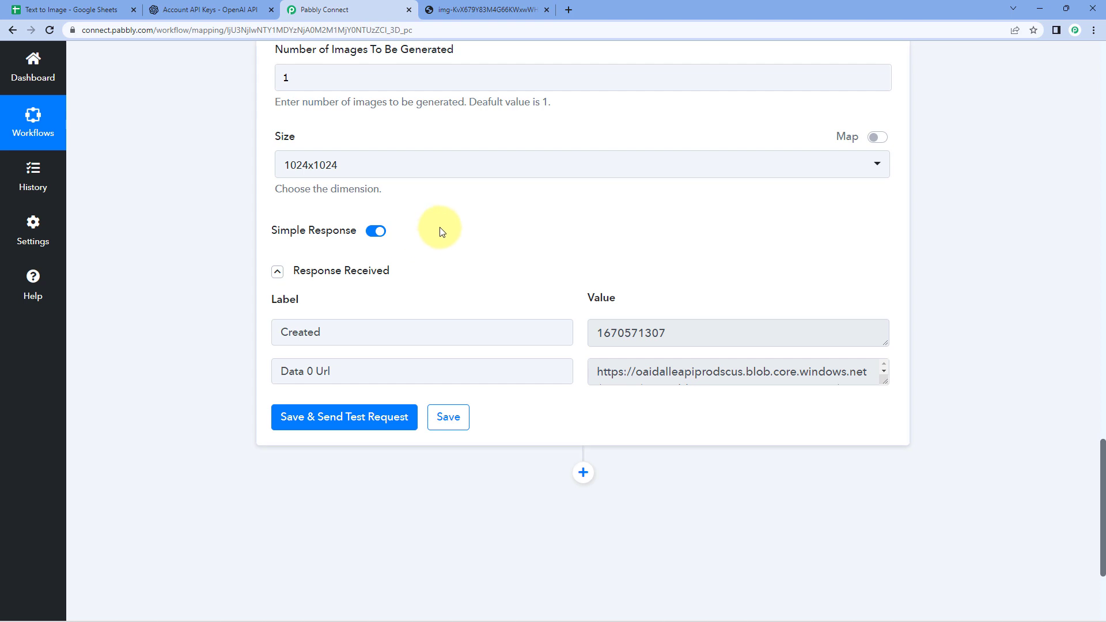
- Review the Data 0 Url value, and the Text and Image URL cells of row 2 in the Google Sheets tab
left_click(686, 372)
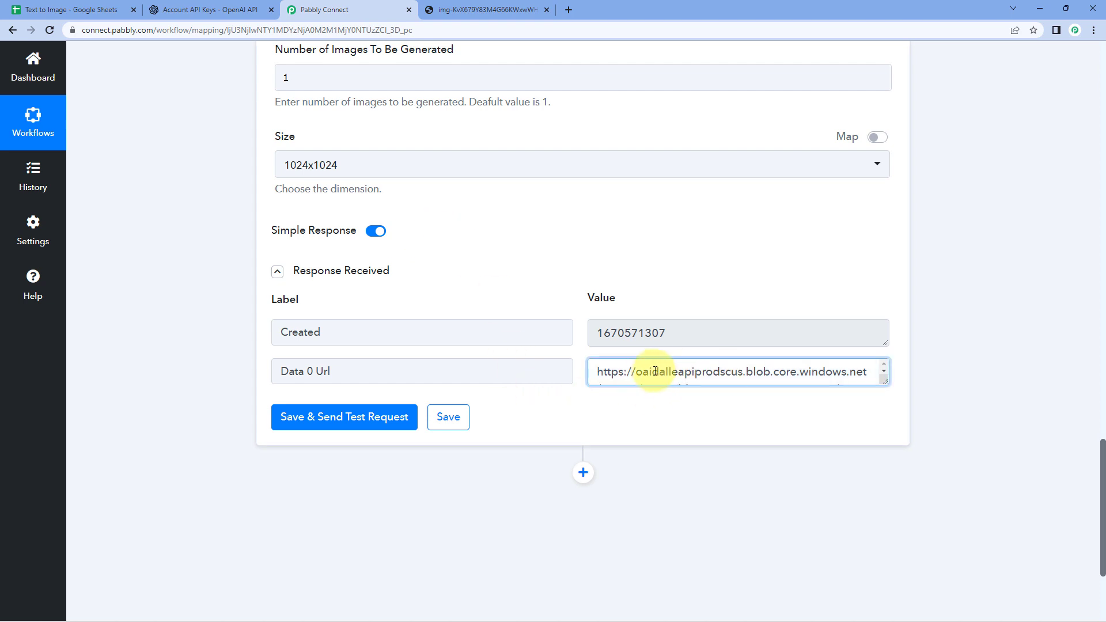
left_click(29, 9)
left_click(233, 173)
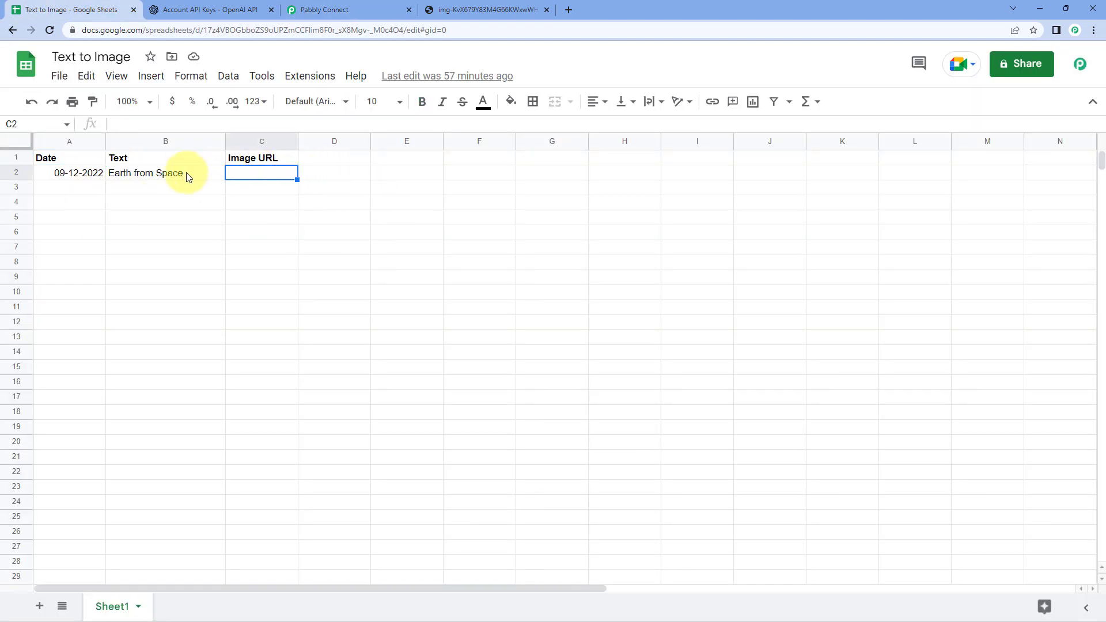
left_click(167, 174)
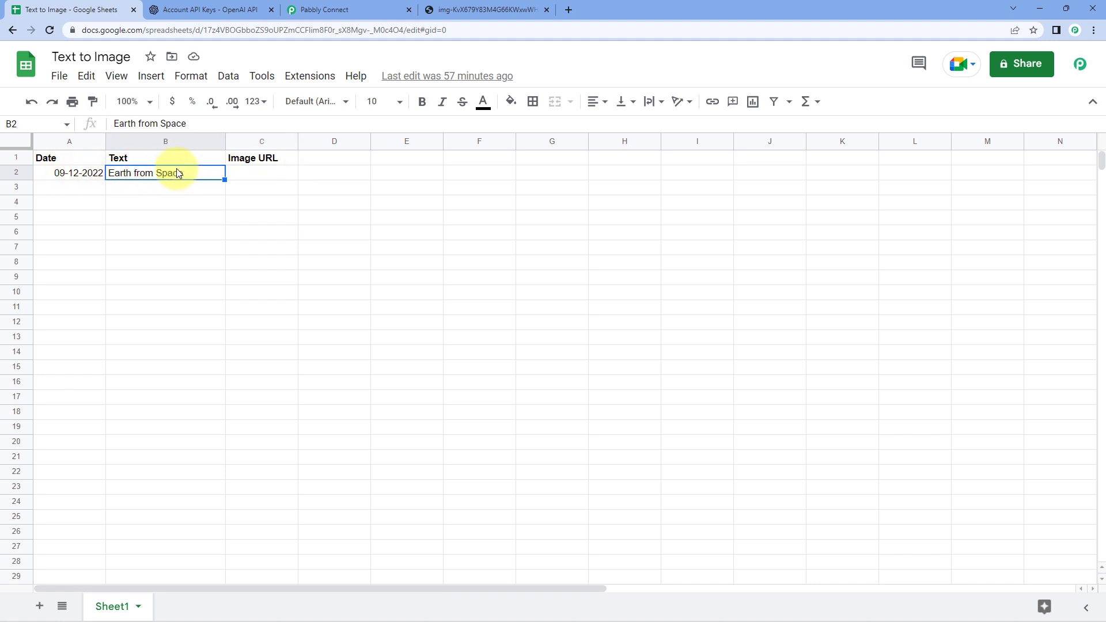
left_click(261, 173)
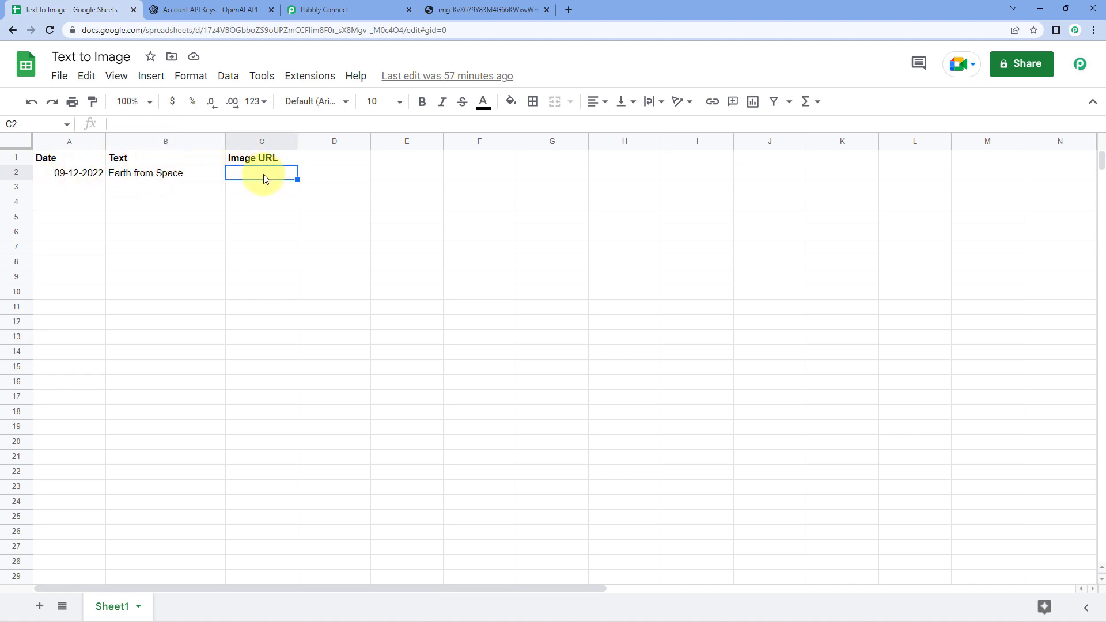
- Return to Pabbly Connect and add an action step after Generate Image with Google Sheets as its app
left_click(334, 8)
scroll(216, 265, "down", 4)
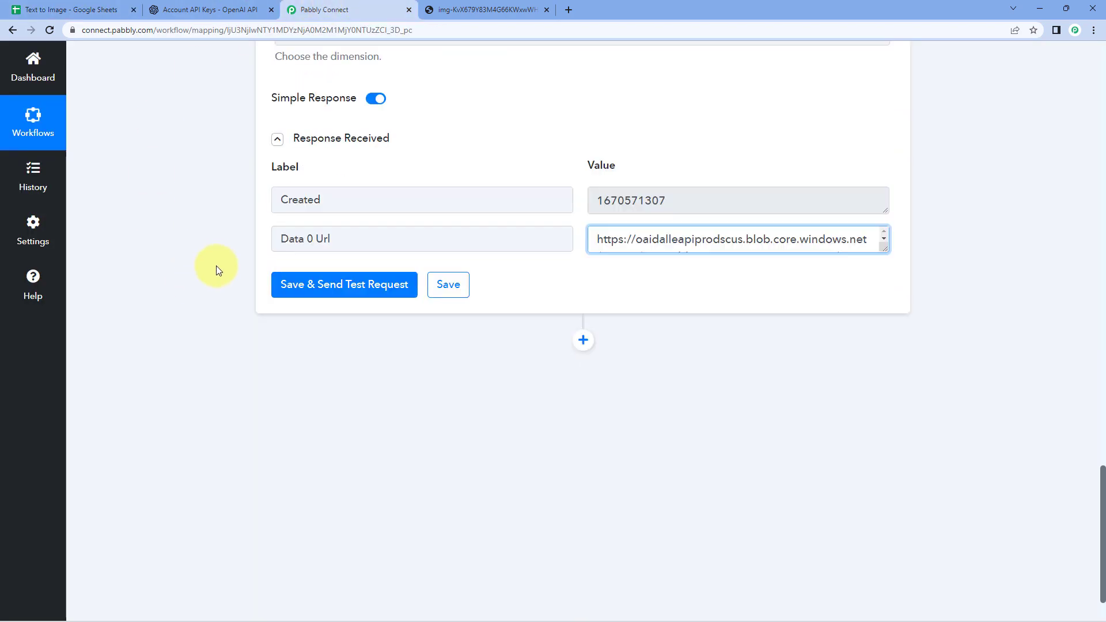
left_click(583, 287)
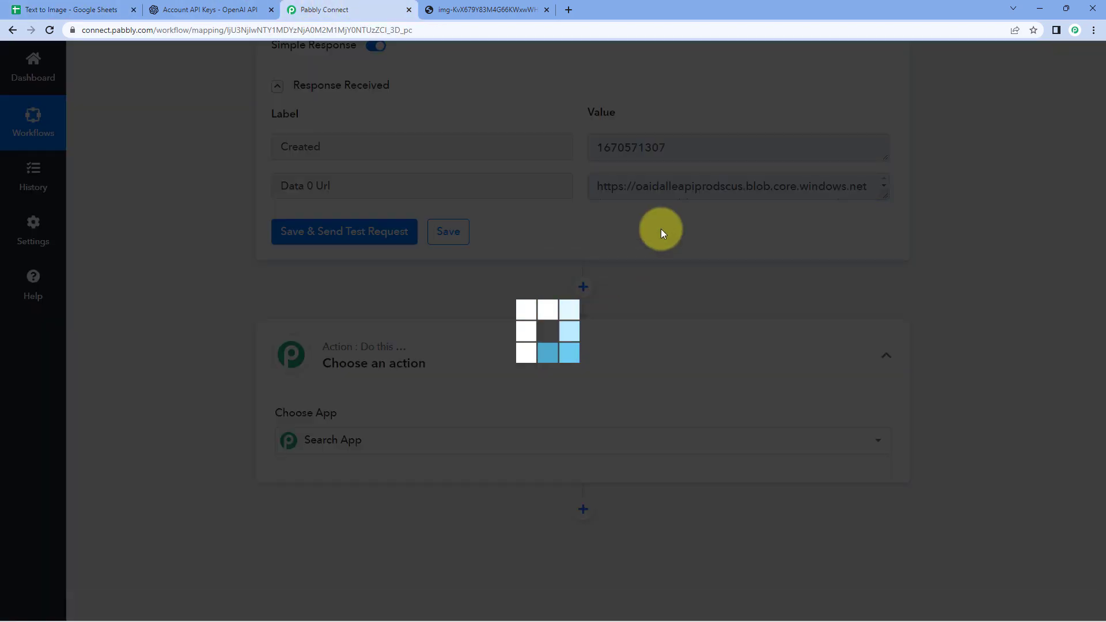
scroll(281, 296, "down", 3)
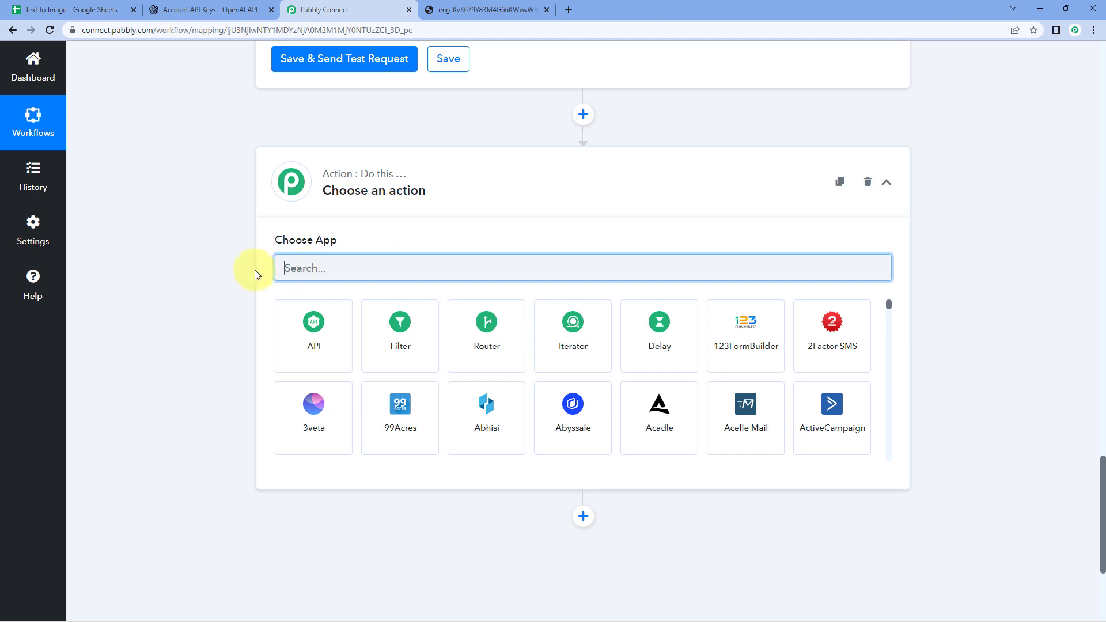
type("Googl")
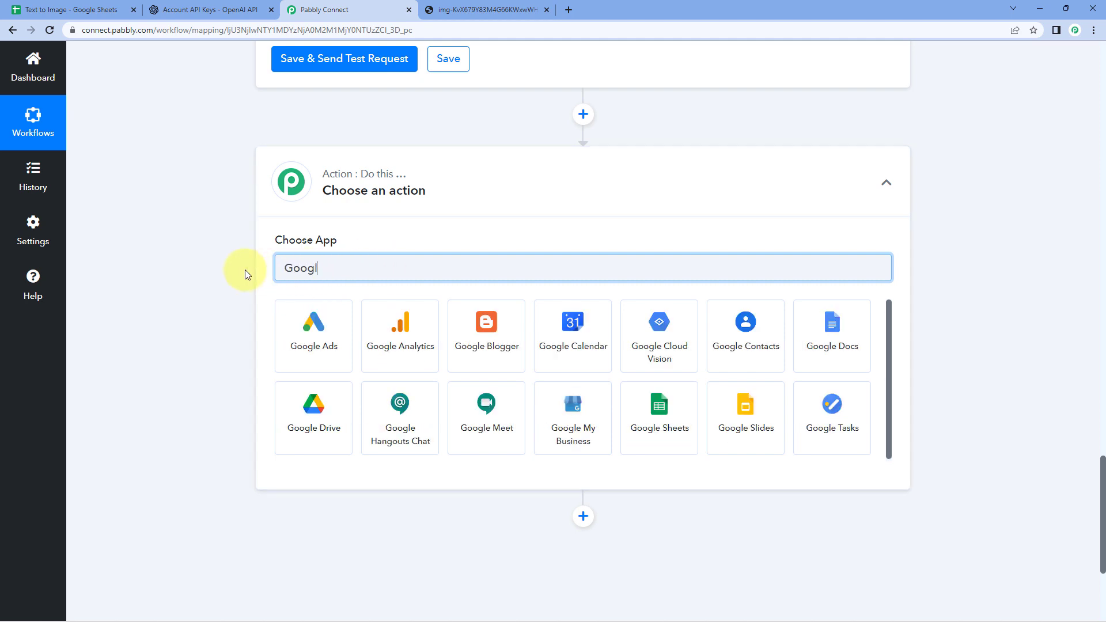
type("e Sheets")
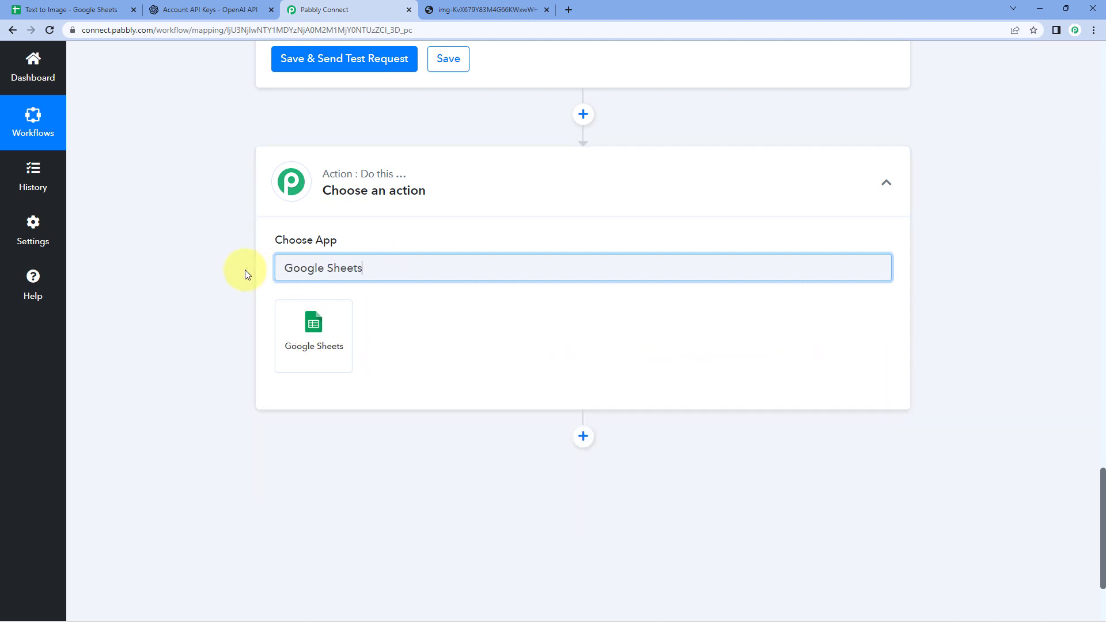
left_click(312, 316)
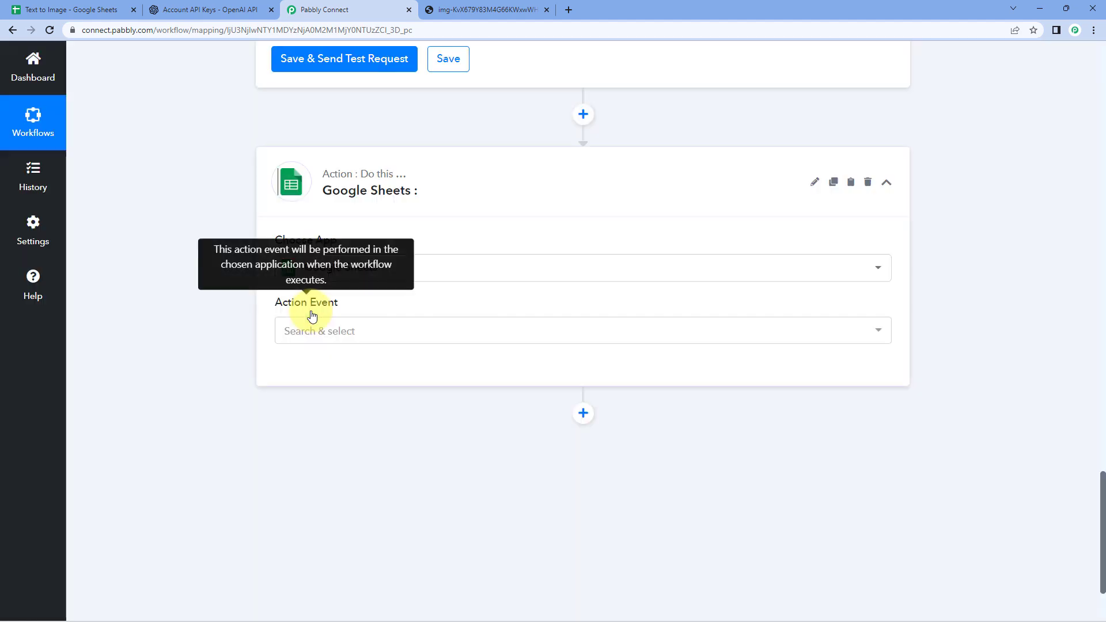
- Set the Google Sheets step's action event to Update Cell Value
left_click(389, 329)
scroll(231, 336, "down", 2)
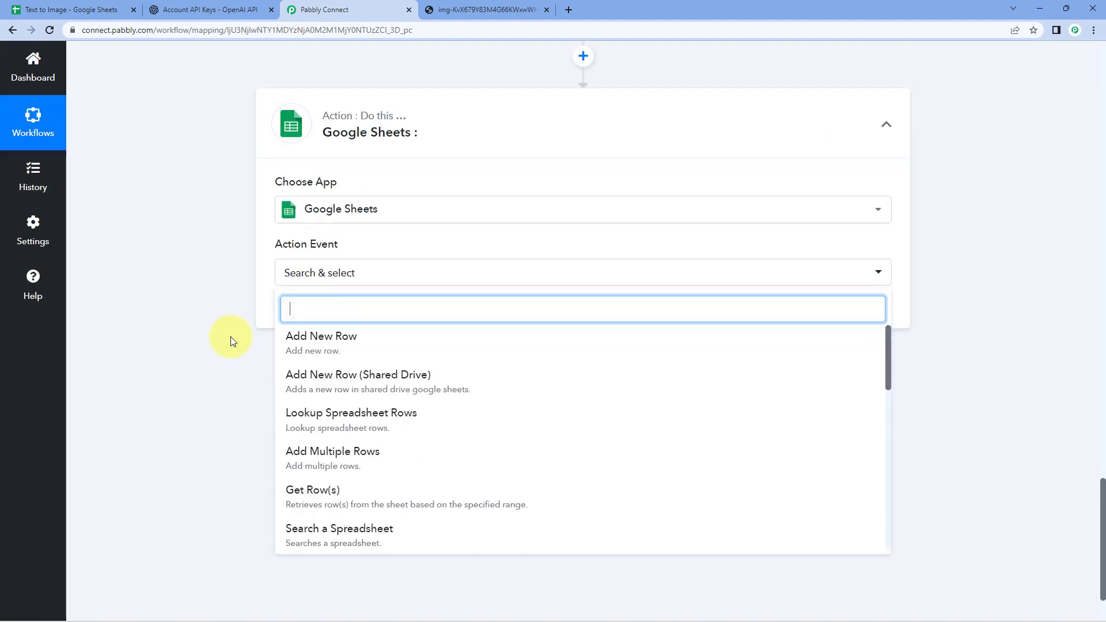
scroll(365, 291, "down", 1)
scroll(368, 302, "down", 7)
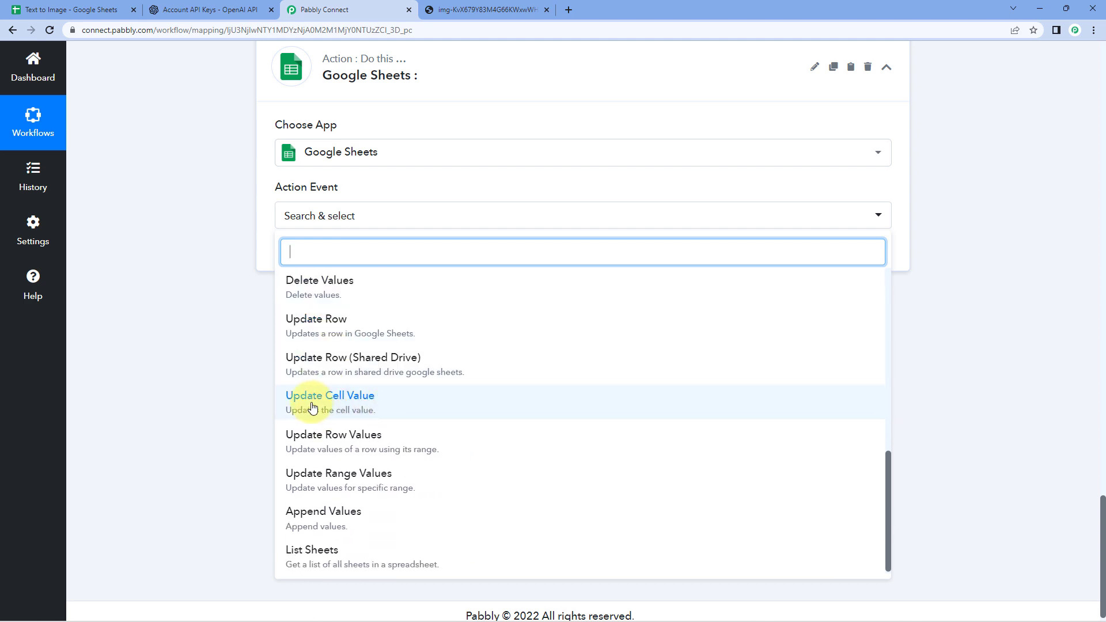
left_click(369, 407)
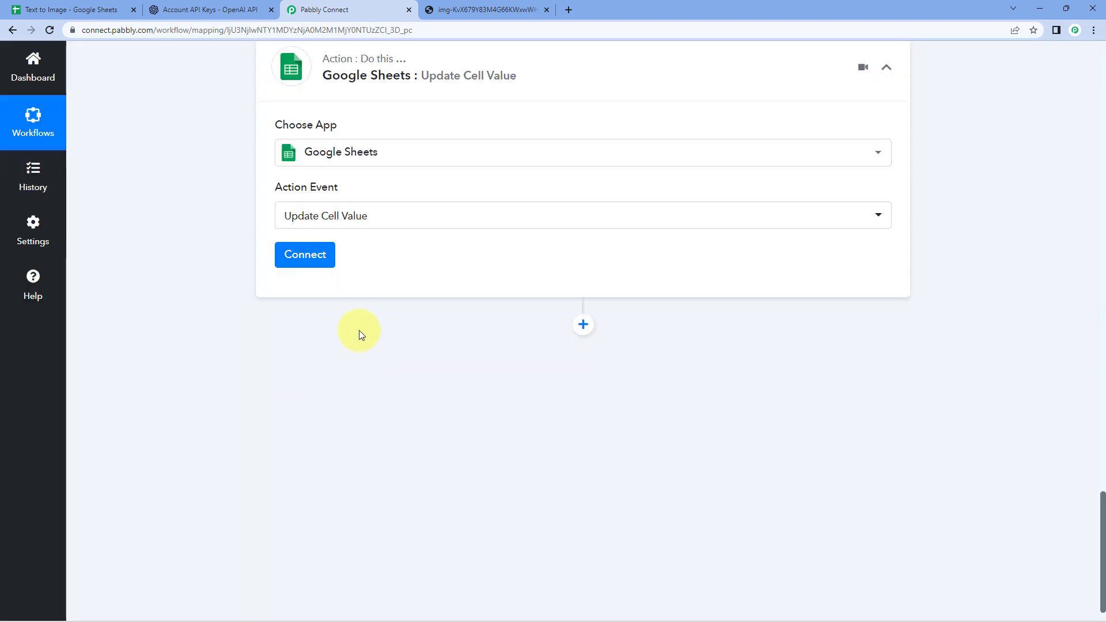
- Connect the Update Cell Value step through a new Google Sheets connection, signing in with Google and granting Pabbly Connect Sheets access
left_click(306, 257)
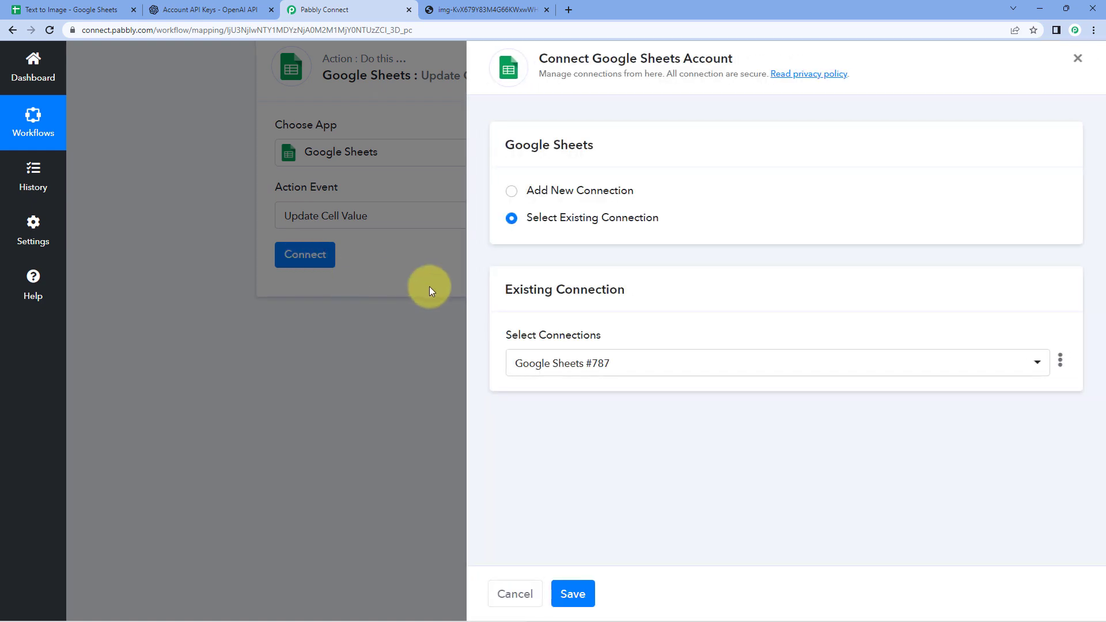
left_click(512, 192)
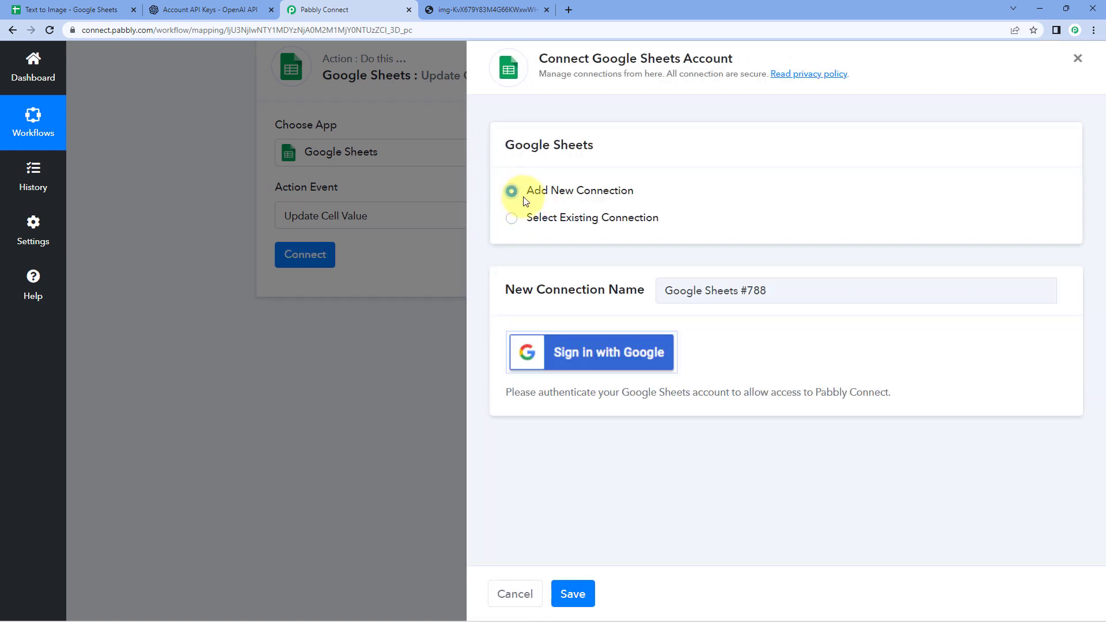
left_click(566, 358)
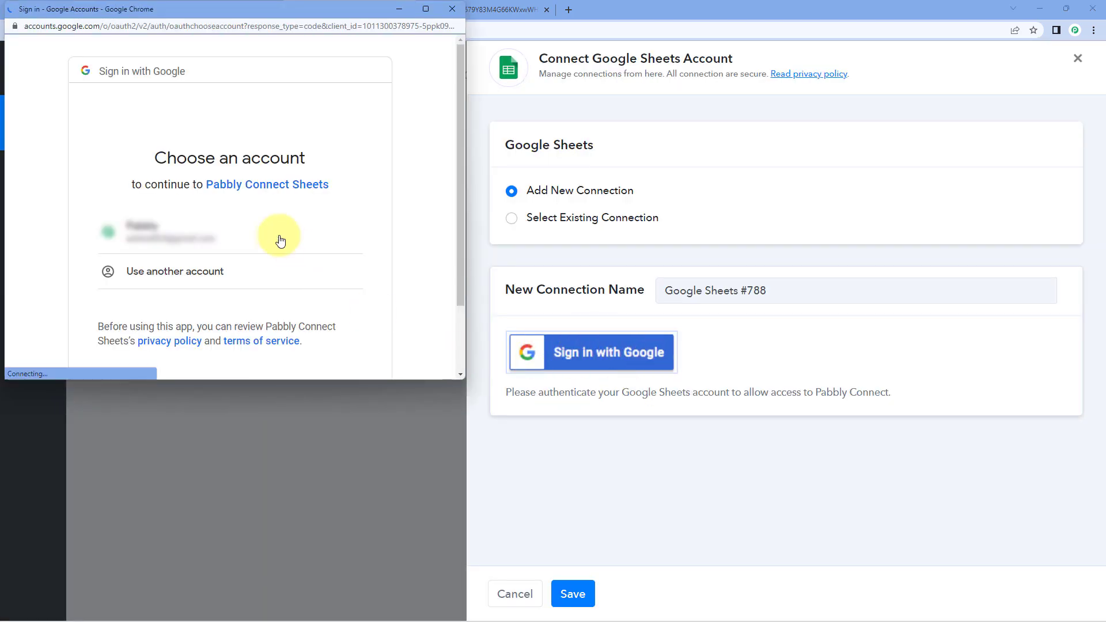
left_click(265, 233)
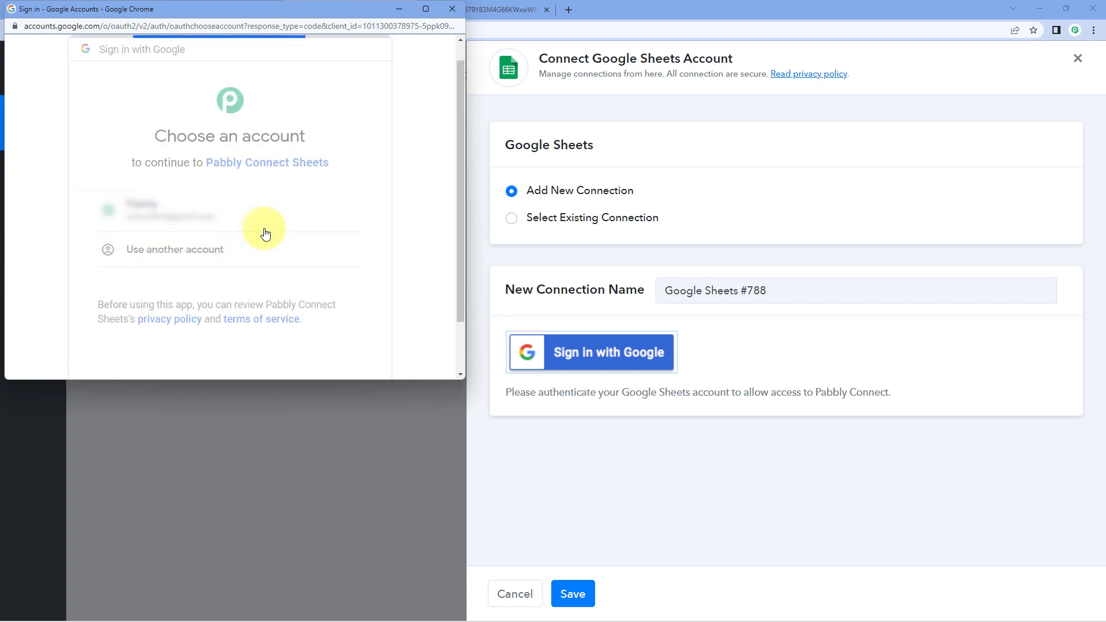
scroll(267, 236, "down", 3)
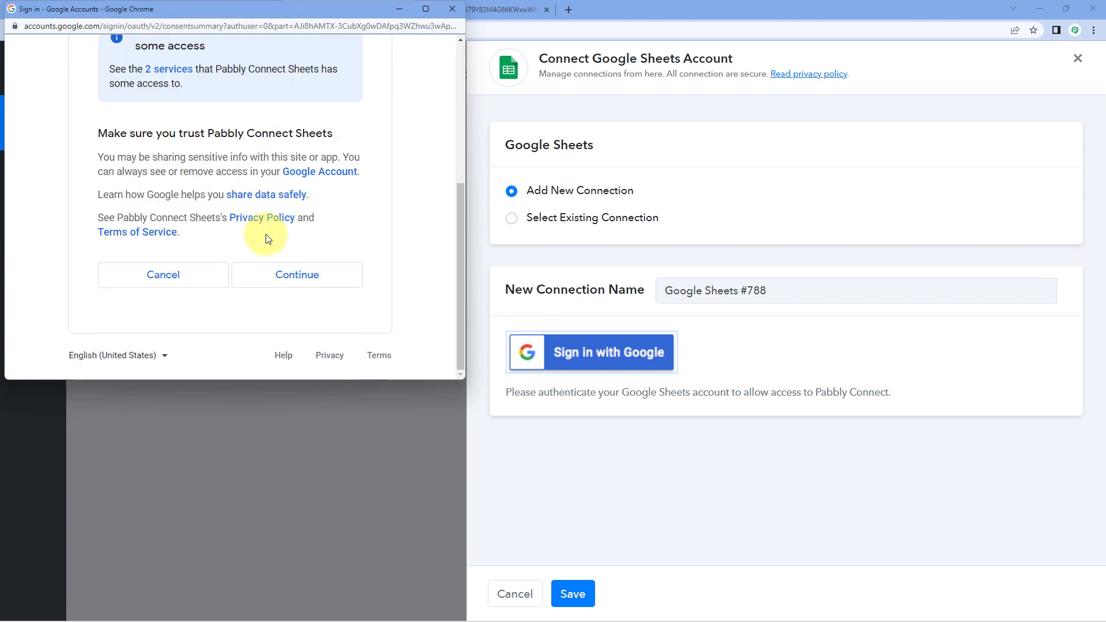
left_click(272, 274)
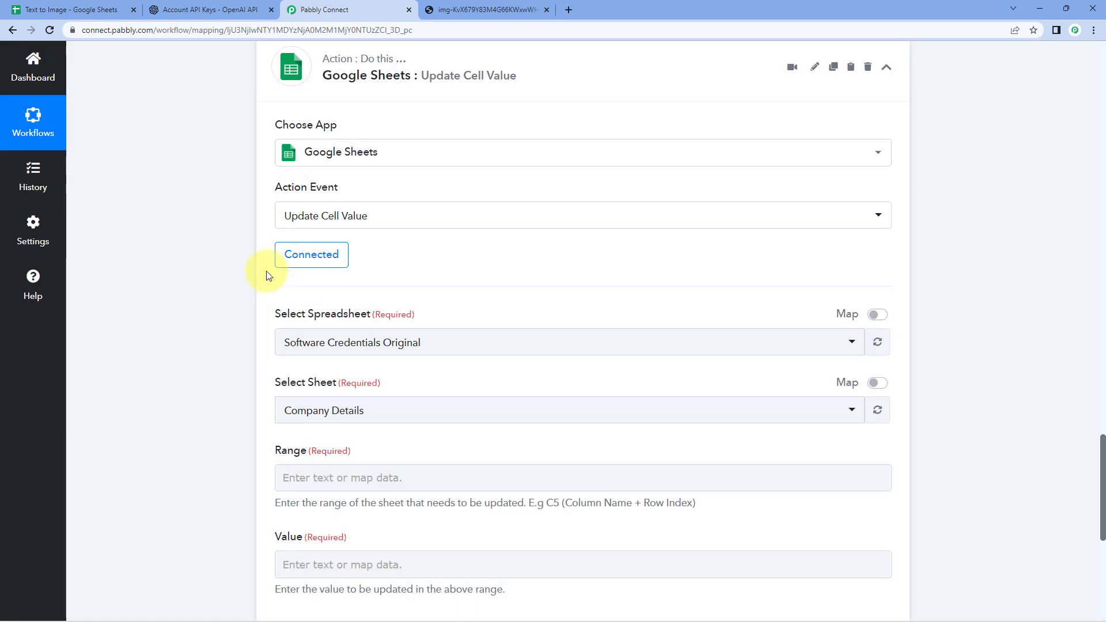
- Choose Text to Image as the spreadsheet for the Update Cell Value step, checking its name in the Google Sheets tab
scroll(459, 279, "down", 2)
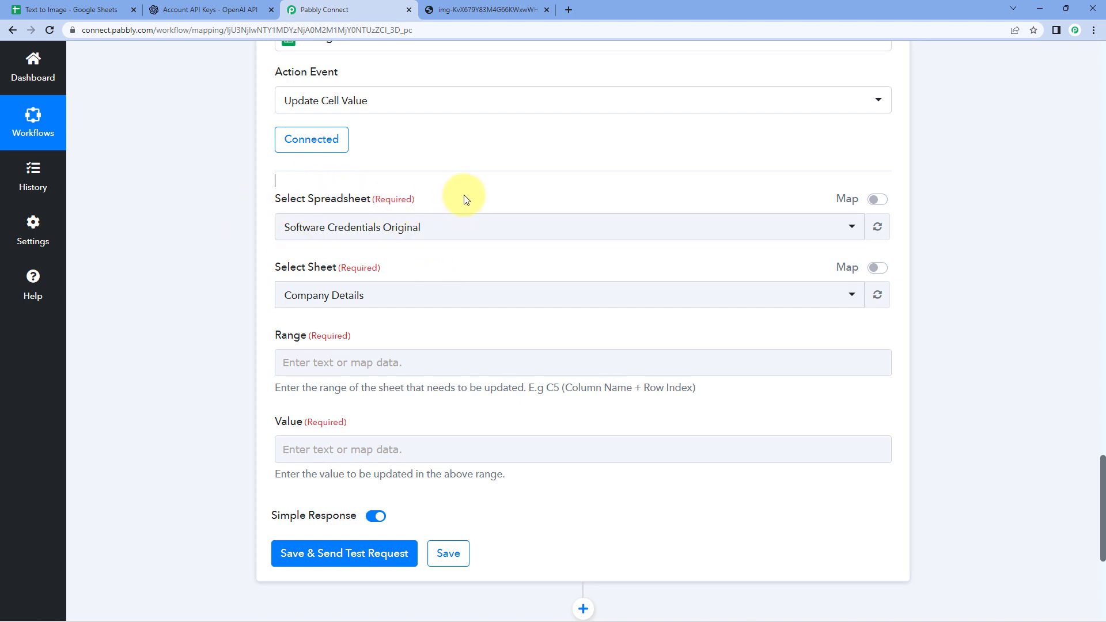
left_click(465, 225)
scroll(402, 325, "down", 3)
scroll(402, 324, "down", 5)
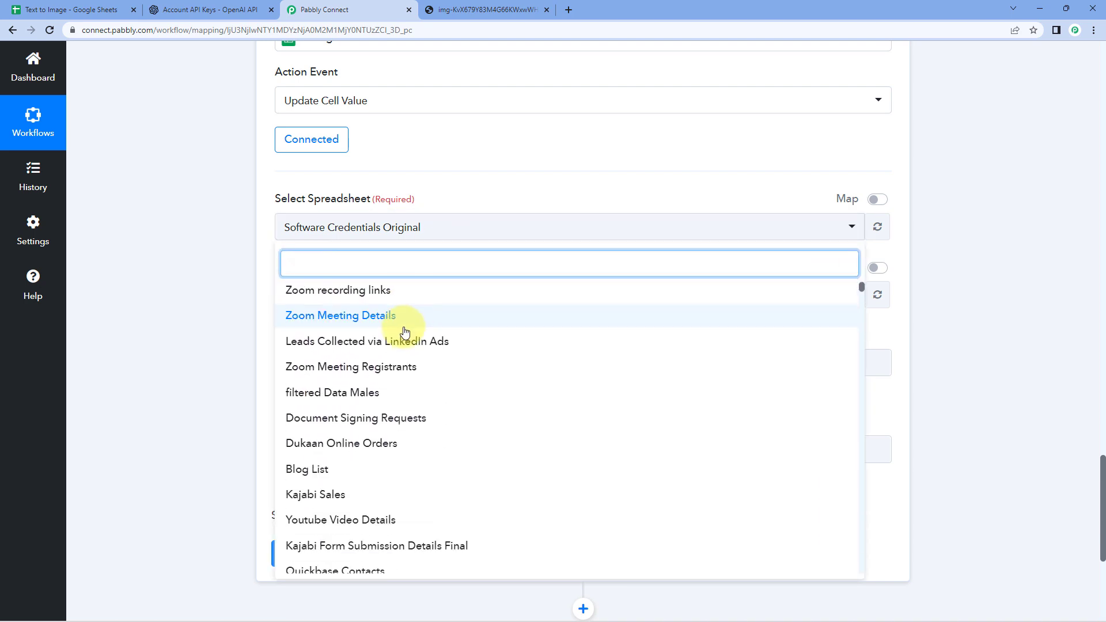
scroll(404, 329, "up", 4)
scroll(406, 335, "up", 5)
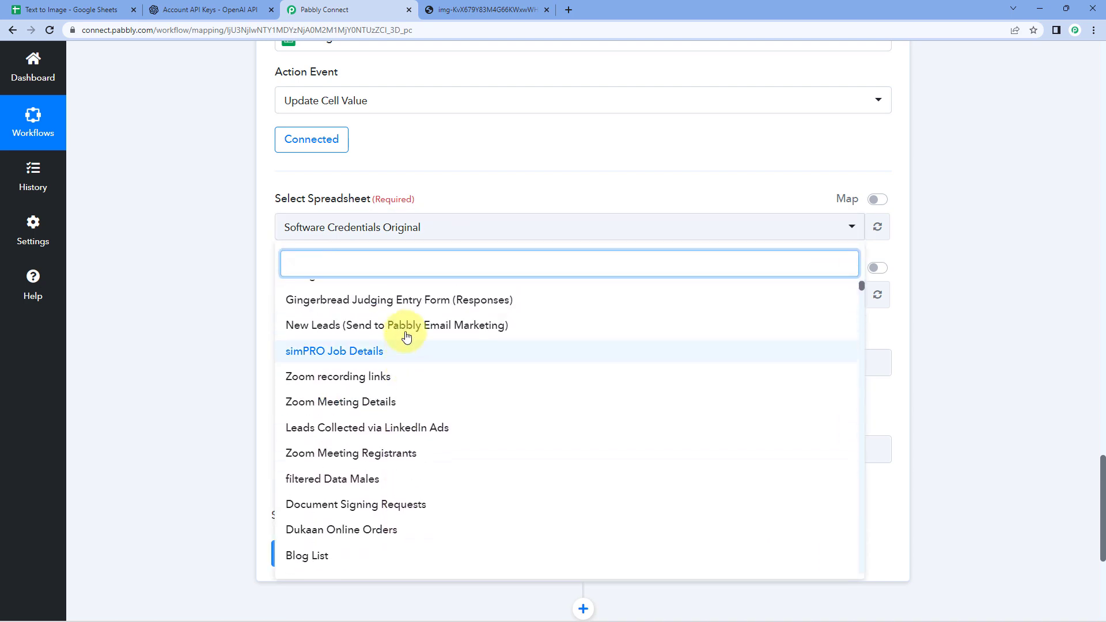
scroll(406, 336, "down", 1)
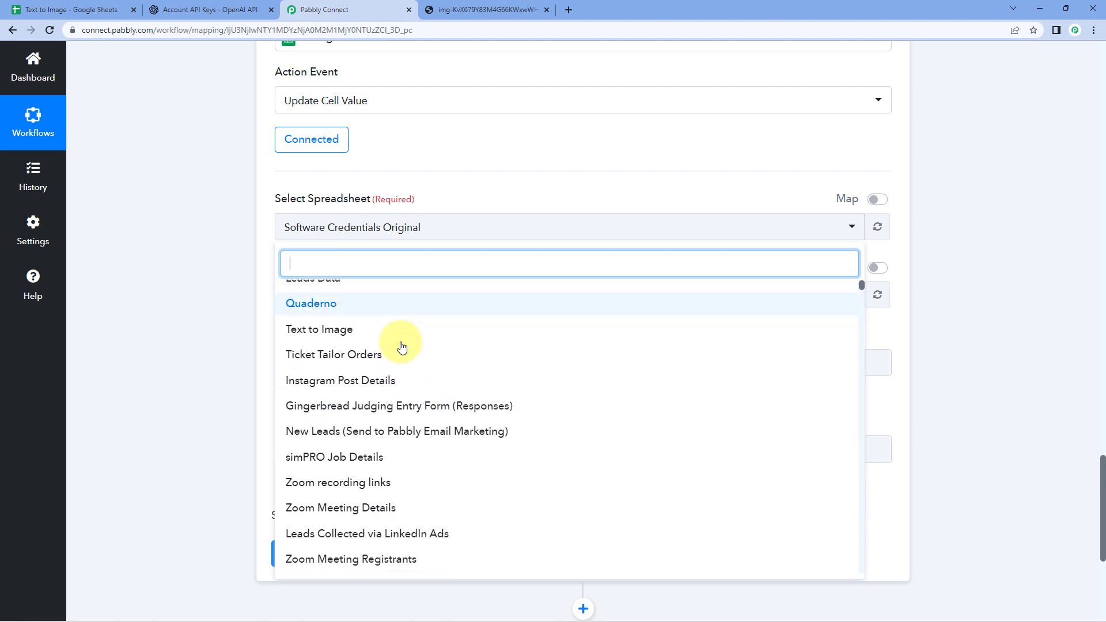
left_click(32, 7)
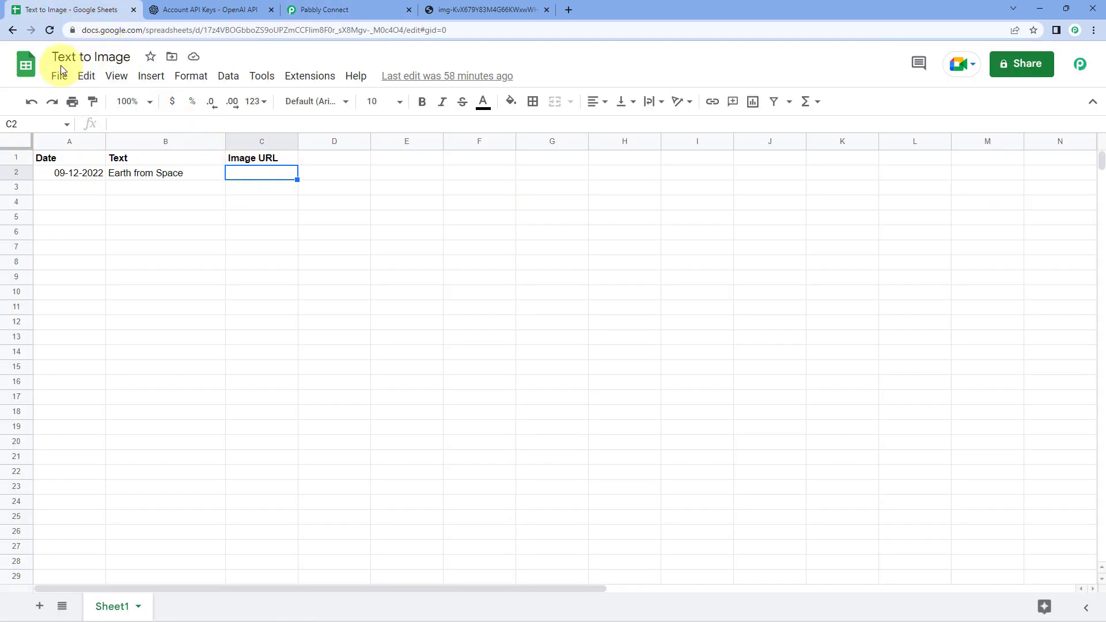
left_click(354, 12)
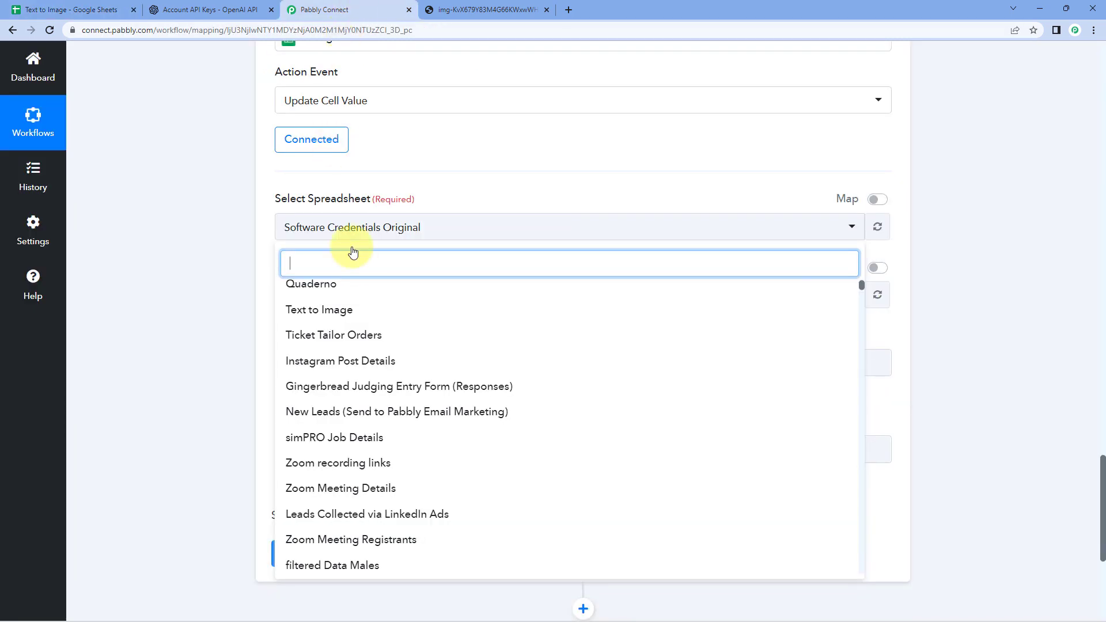
left_click(361, 311)
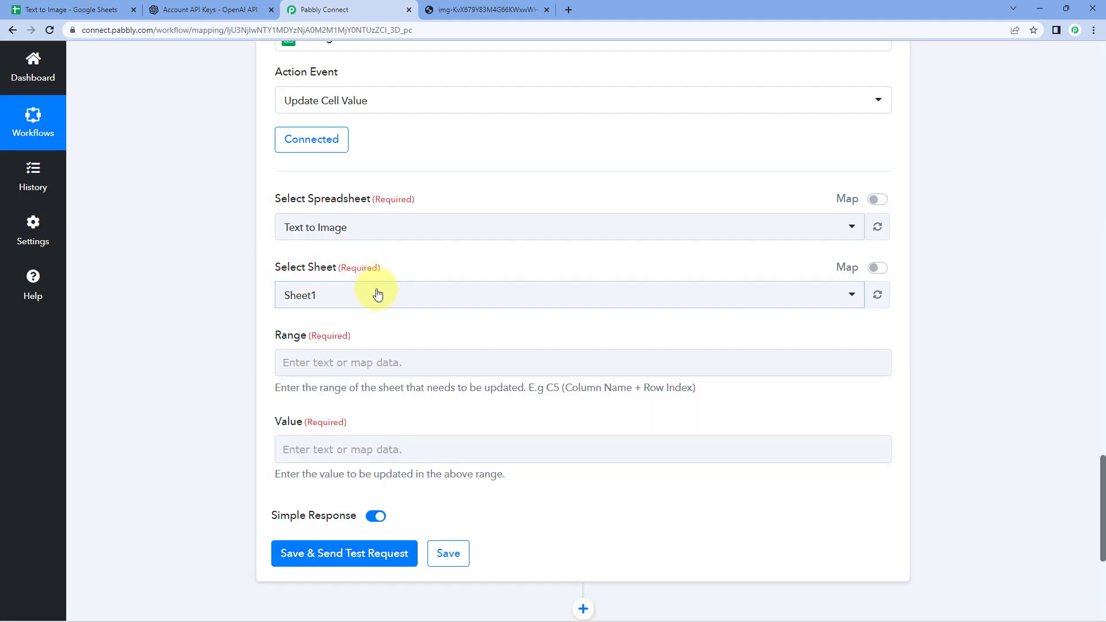
- Set the sheet to Sheet1 after checking the tab name in the Text to Image spreadsheet
left_click(377, 295)
left_click(63, 10)
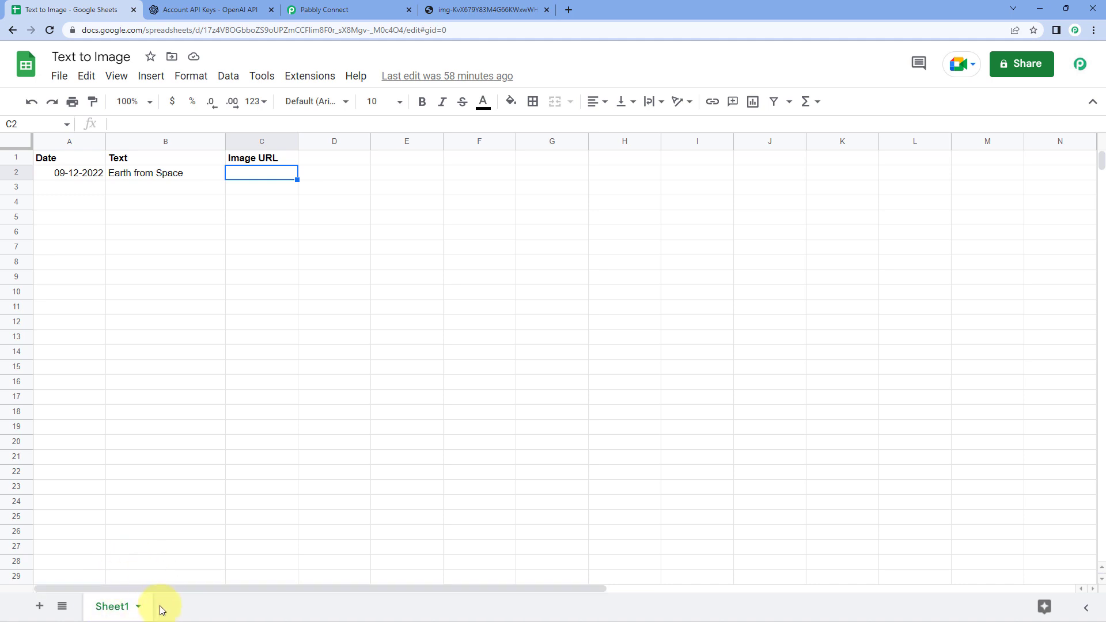
left_click(299, 10)
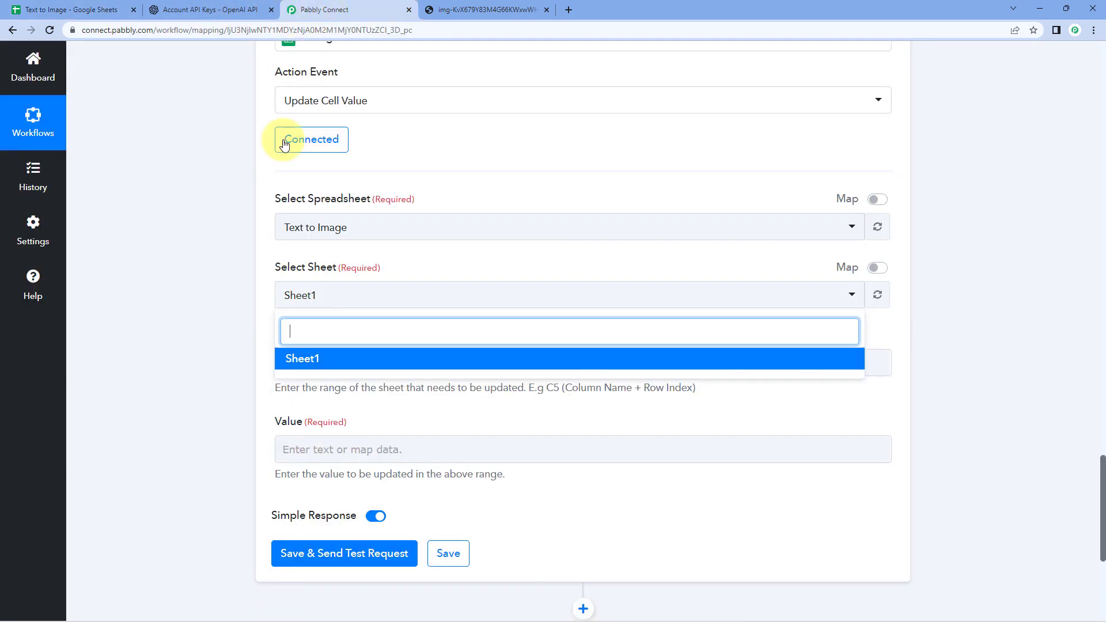
left_click(313, 359)
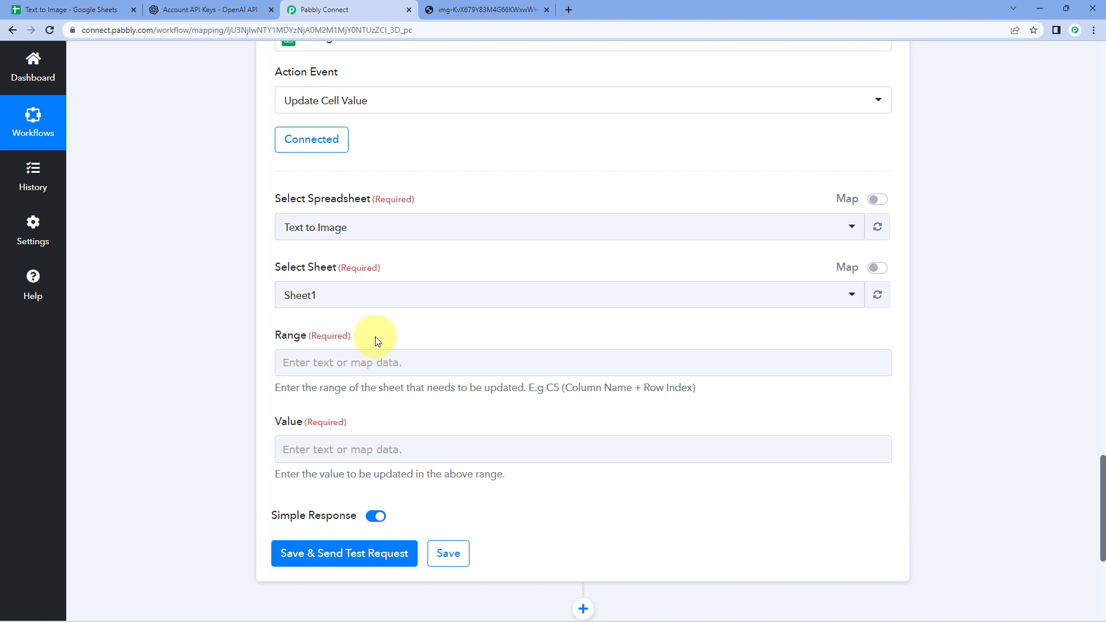
- Examine in the Google Sheets tab how the Image URL cells are referenced by column letter and row number, starting with row 2
left_click(63, 7)
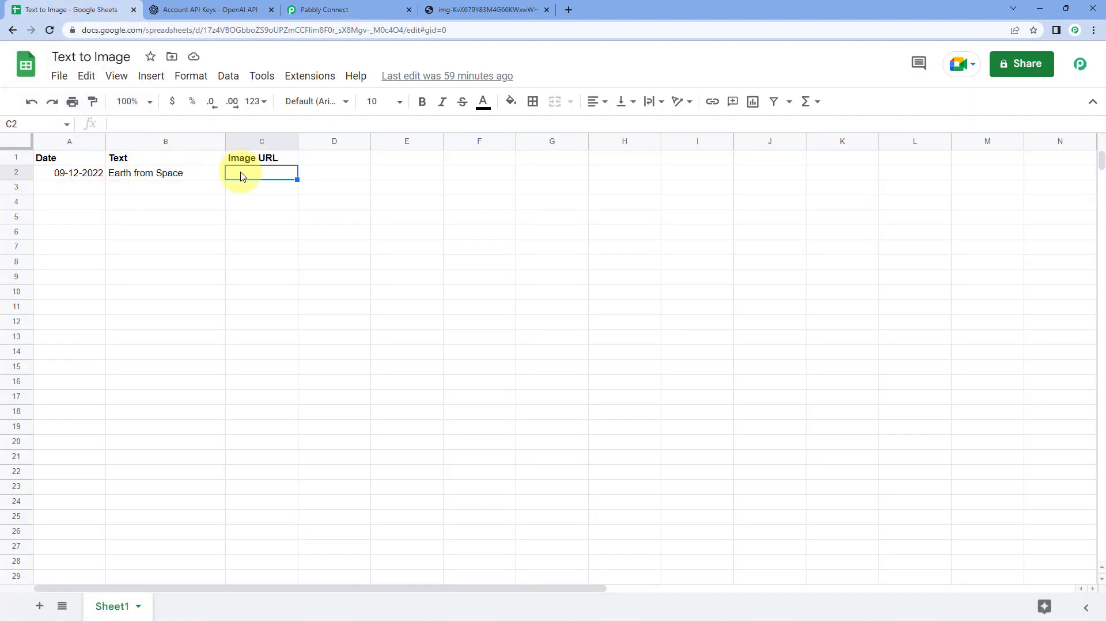
left_click(205, 173)
left_click(246, 173)
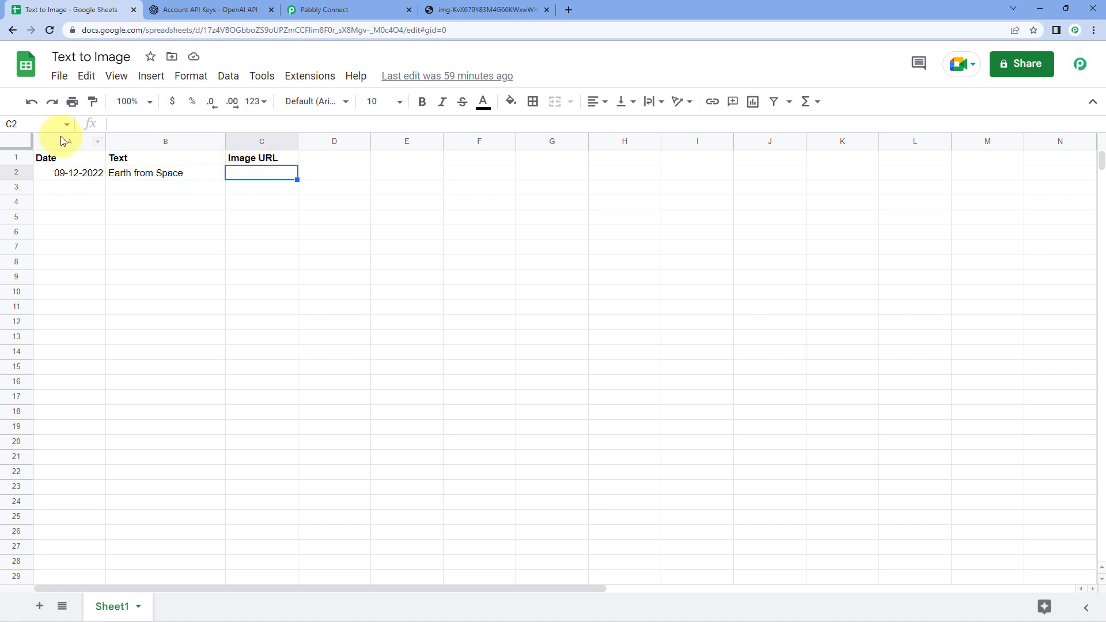
left_click(16, 124)
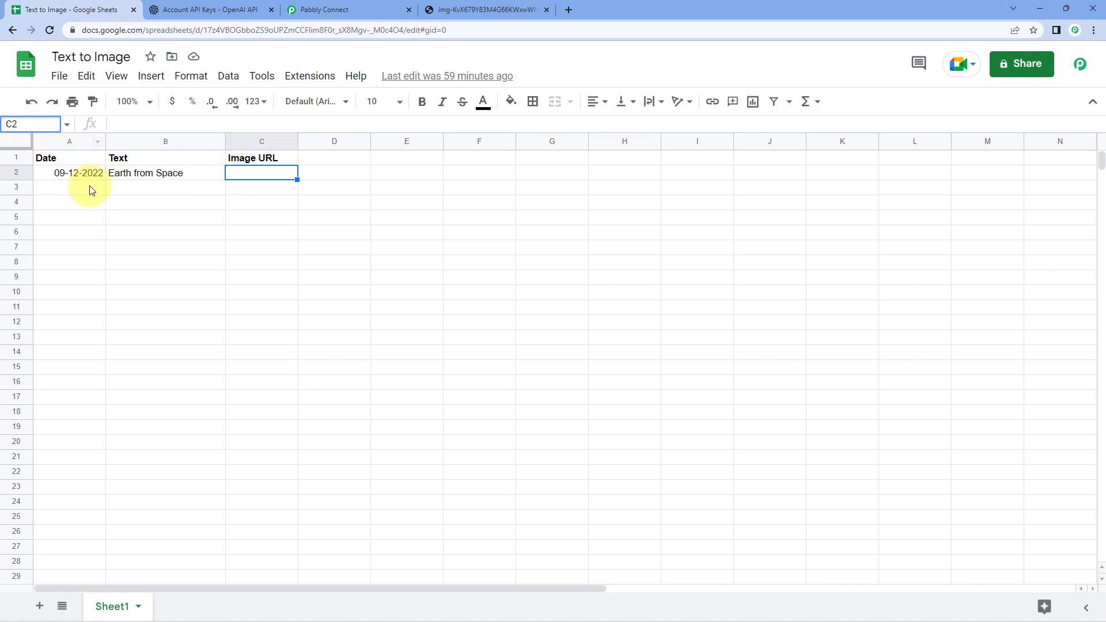
left_click_drag(68, 189, 218, 184)
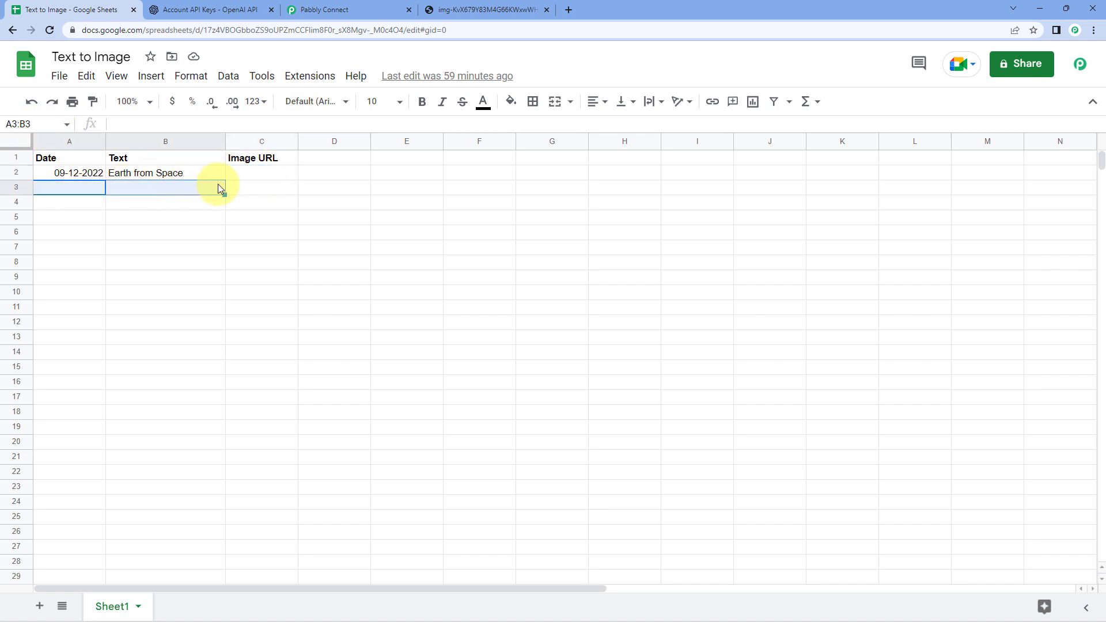
left_click(240, 186)
left_click(242, 173)
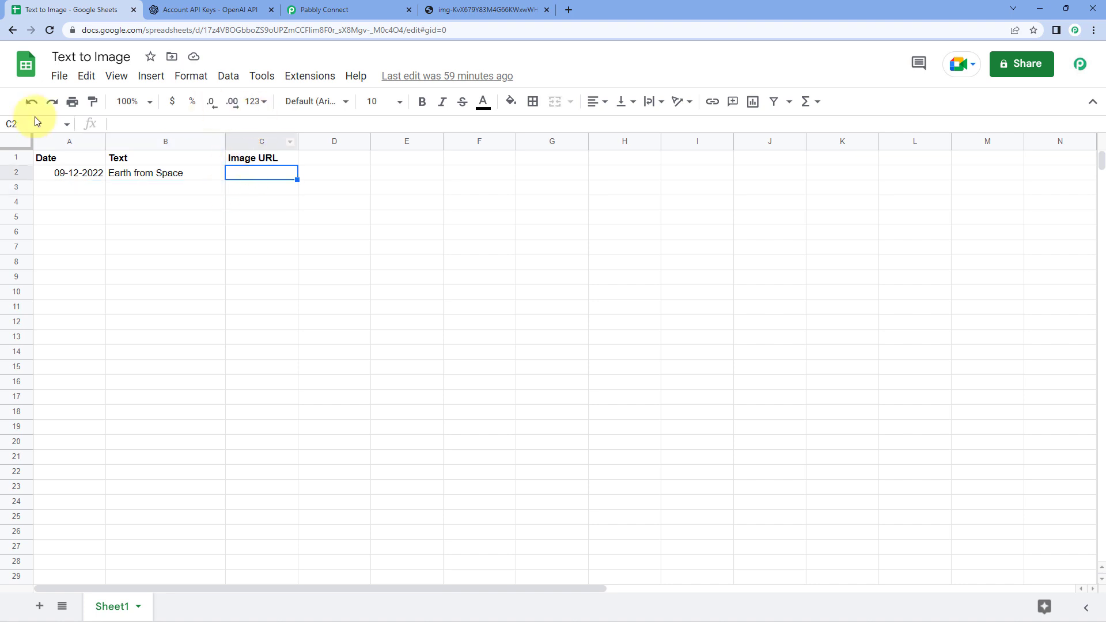
left_click(9, 123)
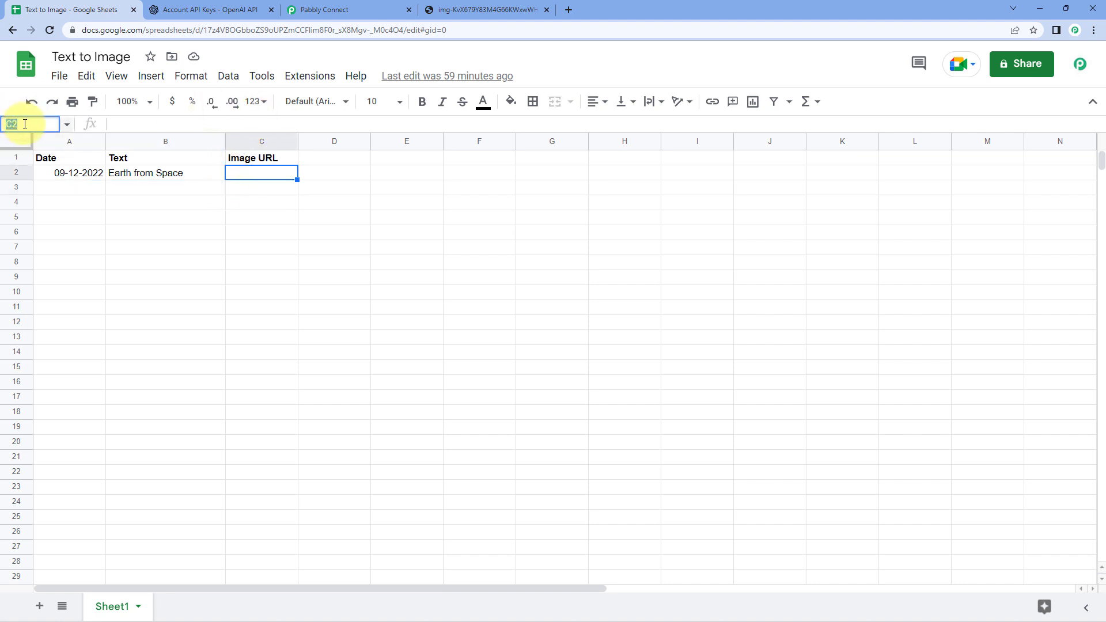
left_click(251, 192)
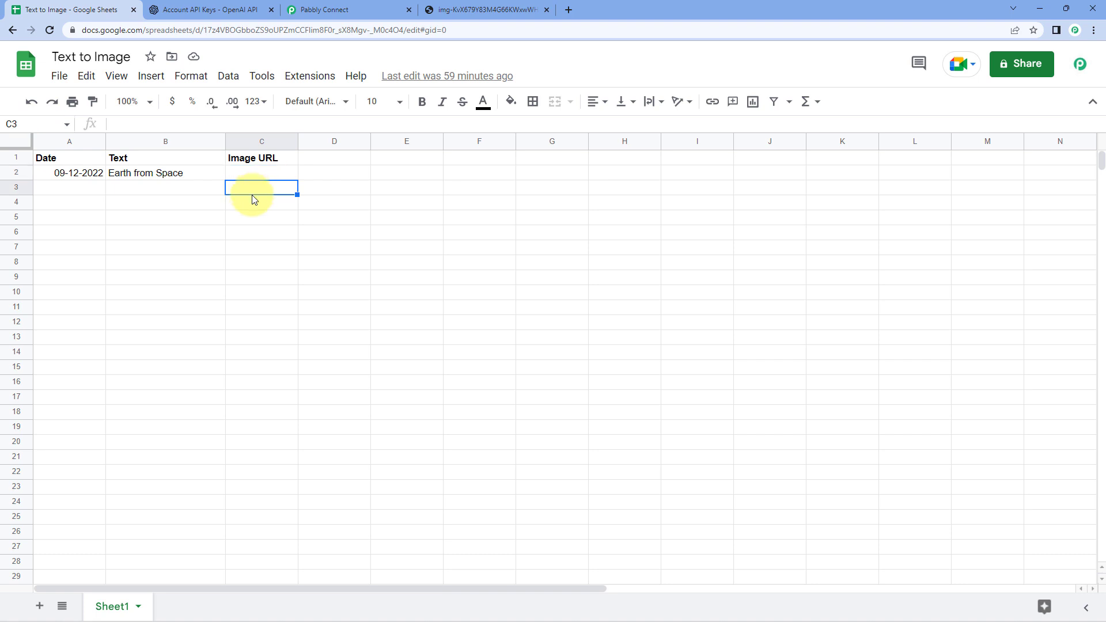
left_click(253, 203)
left_click(254, 217)
left_click(258, 233)
left_click(255, 248)
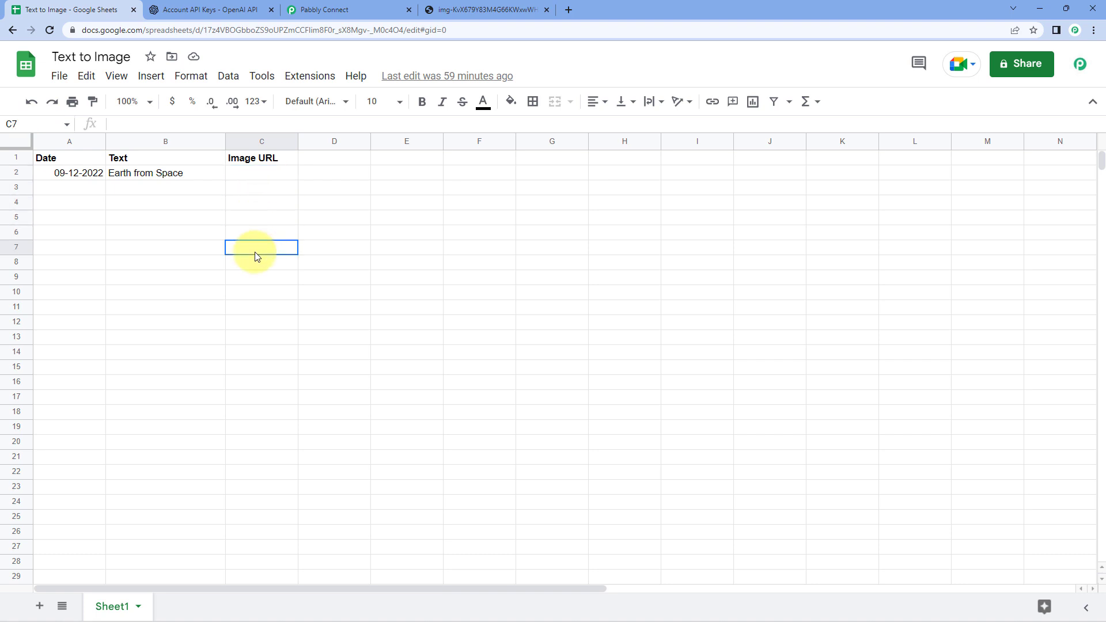
left_click(255, 262)
left_click(255, 174)
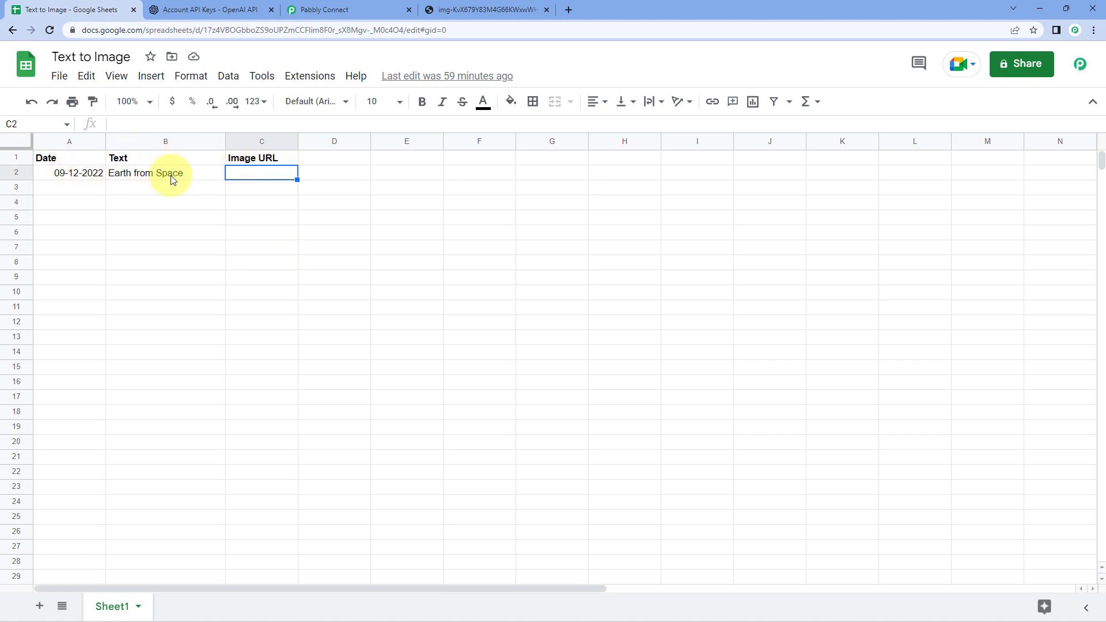
- Return to Pabbly Connect and review the RowIndex value in the Google Sheets trigger's received response
left_click(342, 7)
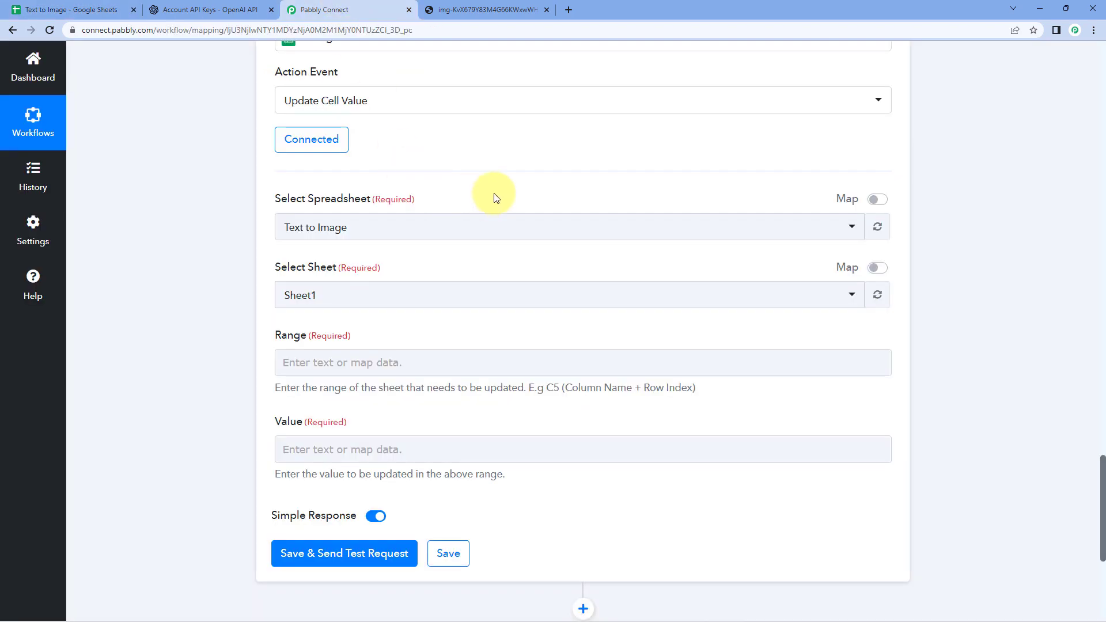
scroll(494, 193, "up", 20)
scroll(511, 244, "up", 10)
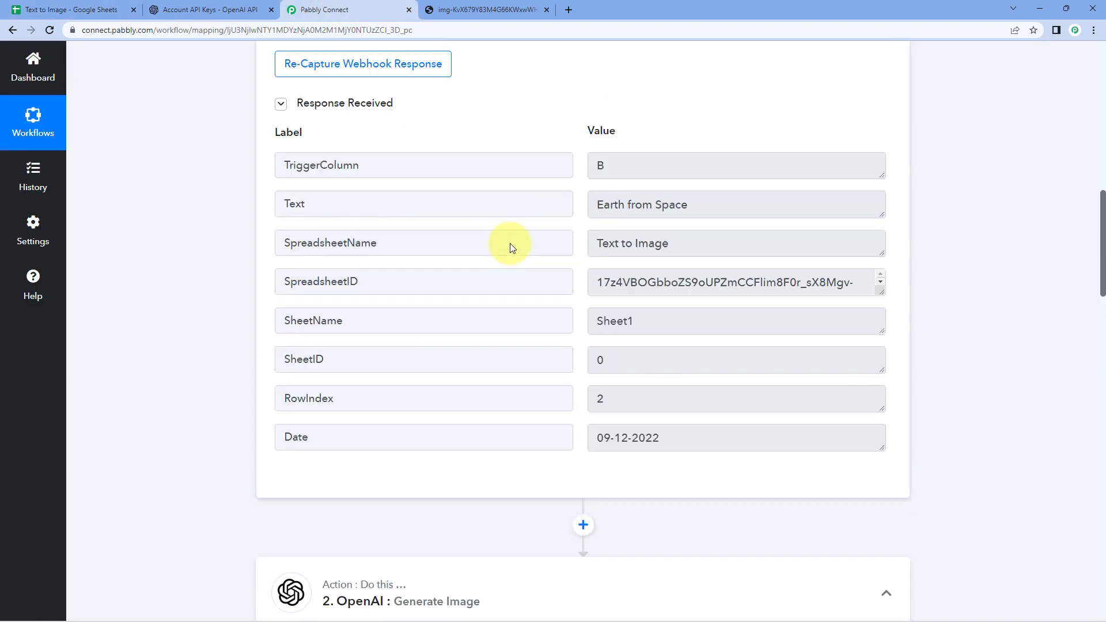
scroll(526, 261, "down", 4)
left_click(634, 307)
double_click(600, 305)
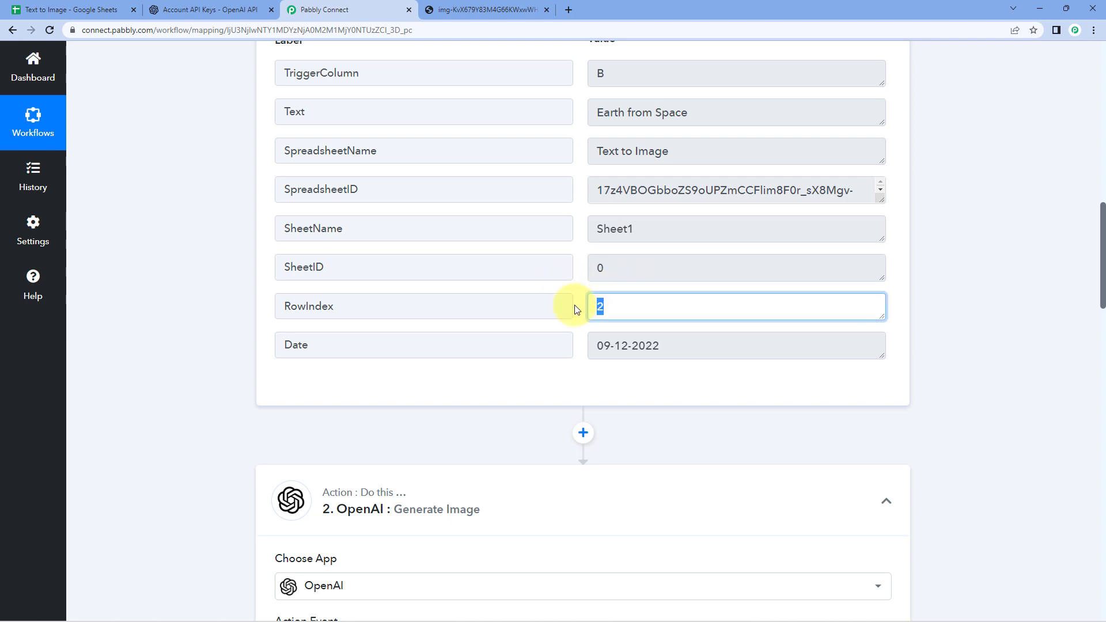
left_click(573, 293)
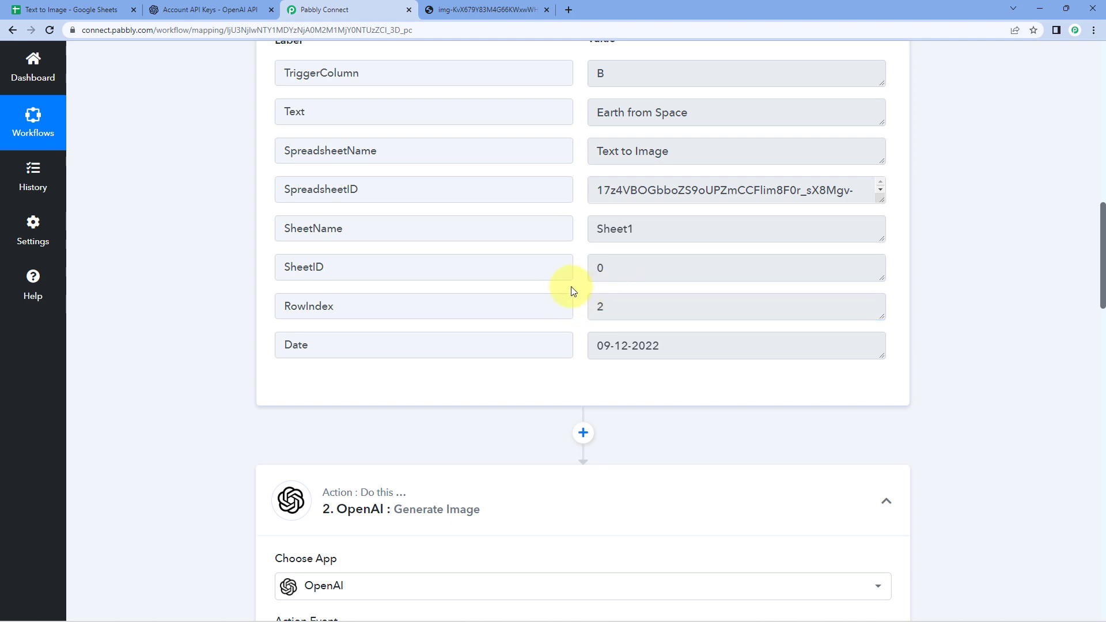
- Set the Update Cell Value range to C followed by the trigger's mapped RowIndex, checking it against the sheet's Image URL column
scroll(185, 305, "down", 1)
scroll(185, 305, "down", 20)
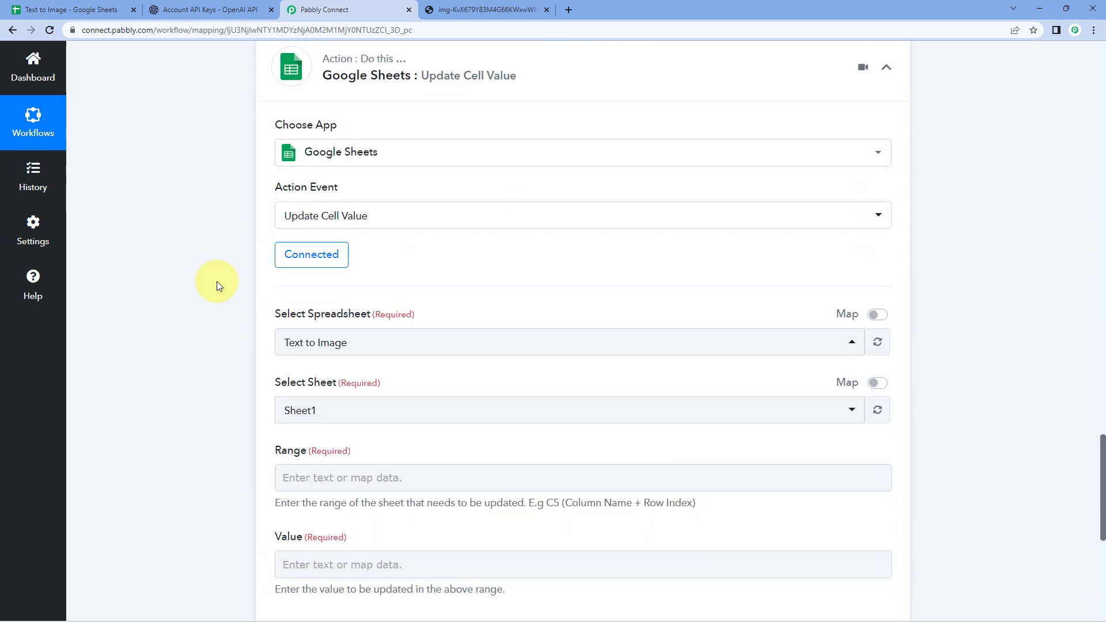
left_click(86, 9)
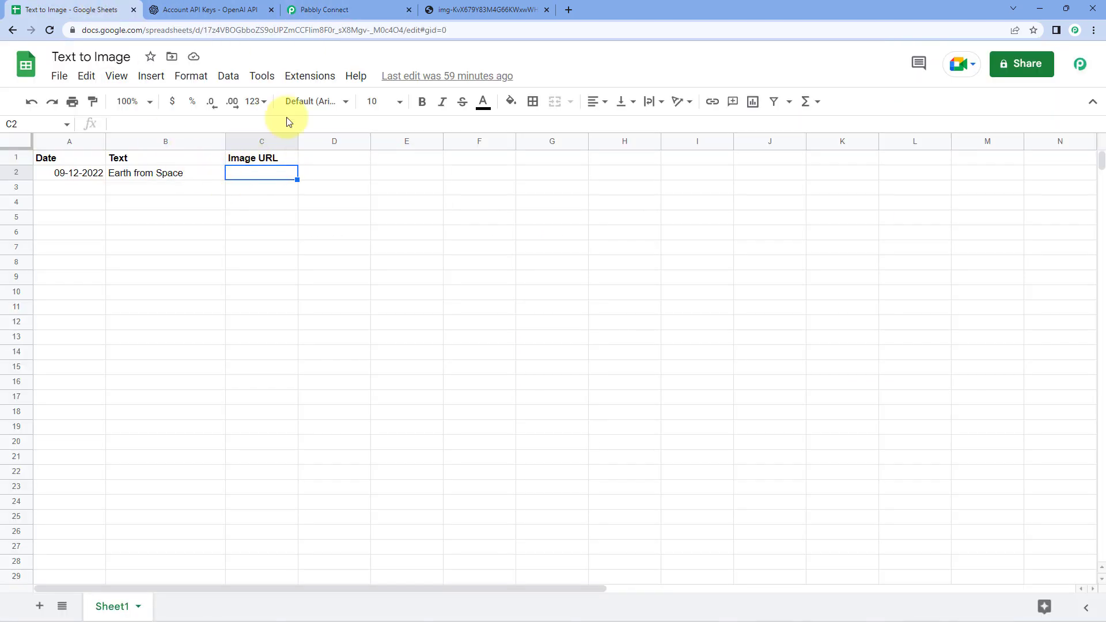
left_click(324, 9)
left_click(285, 189)
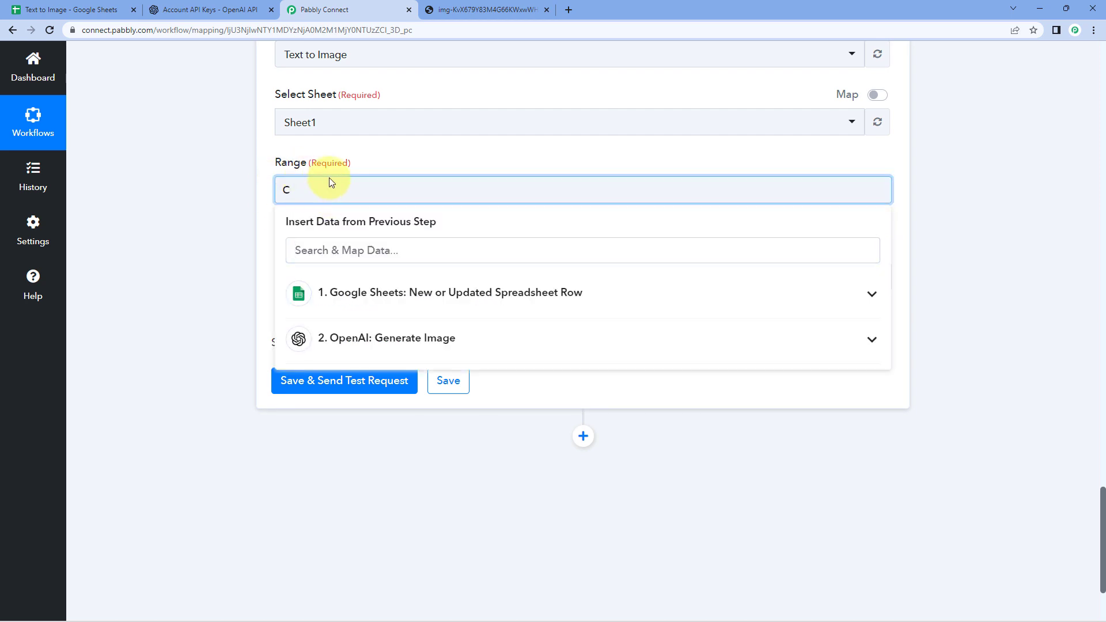
left_click(415, 289)
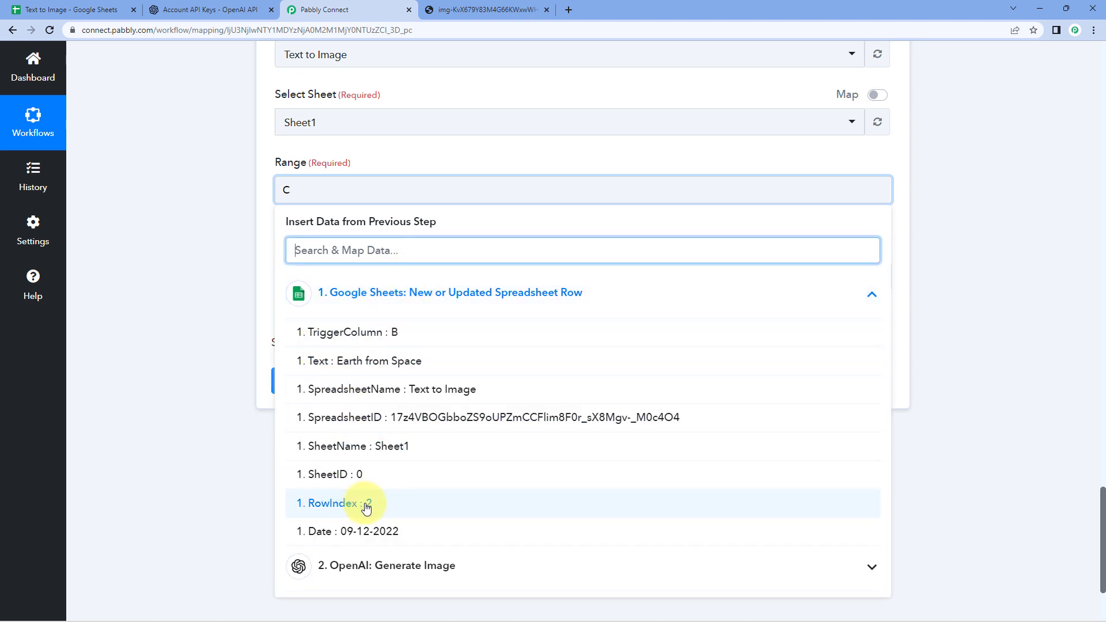
left_click(366, 505)
left_click(170, 240)
left_click(86, 7)
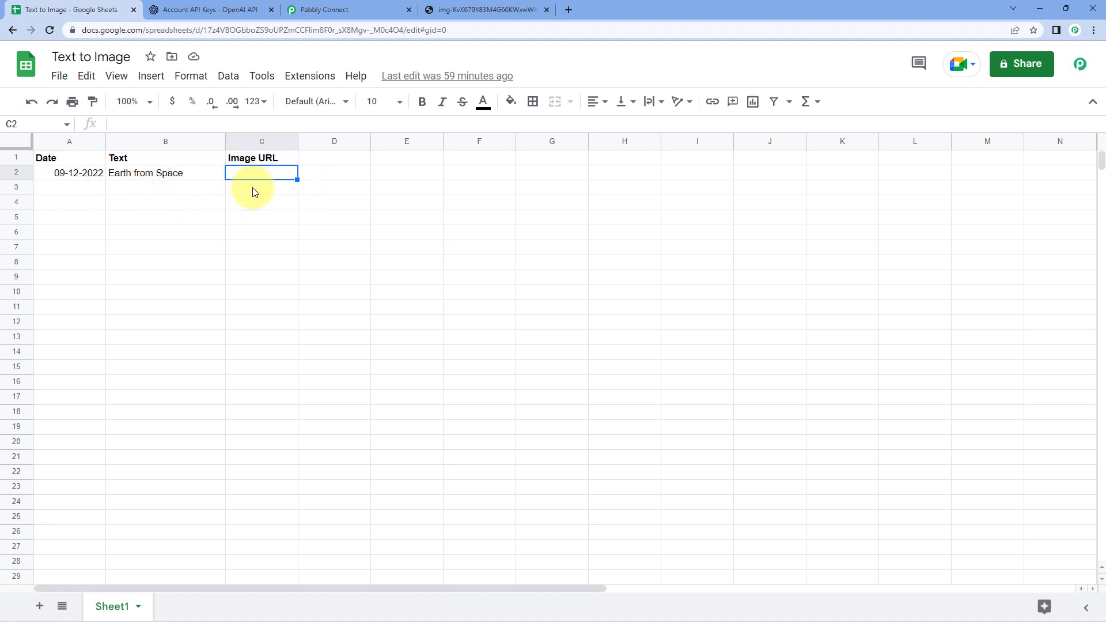
left_click(357, 6)
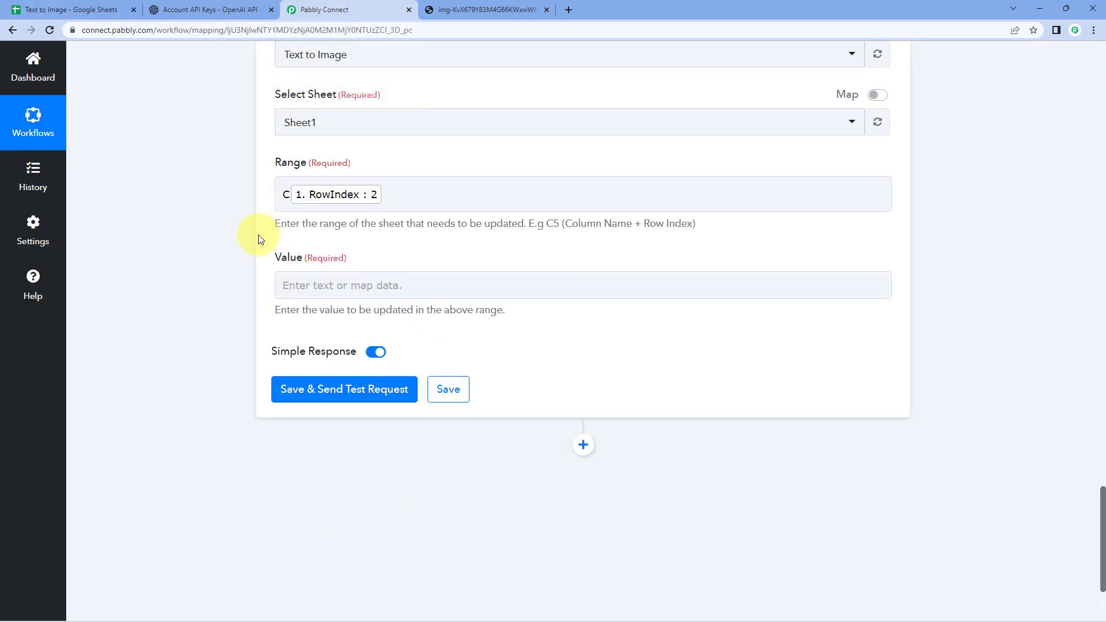
- Review the Data 0 Url value in the OpenAI Generate Image step's received response
left_click(306, 196)
left_click(296, 288)
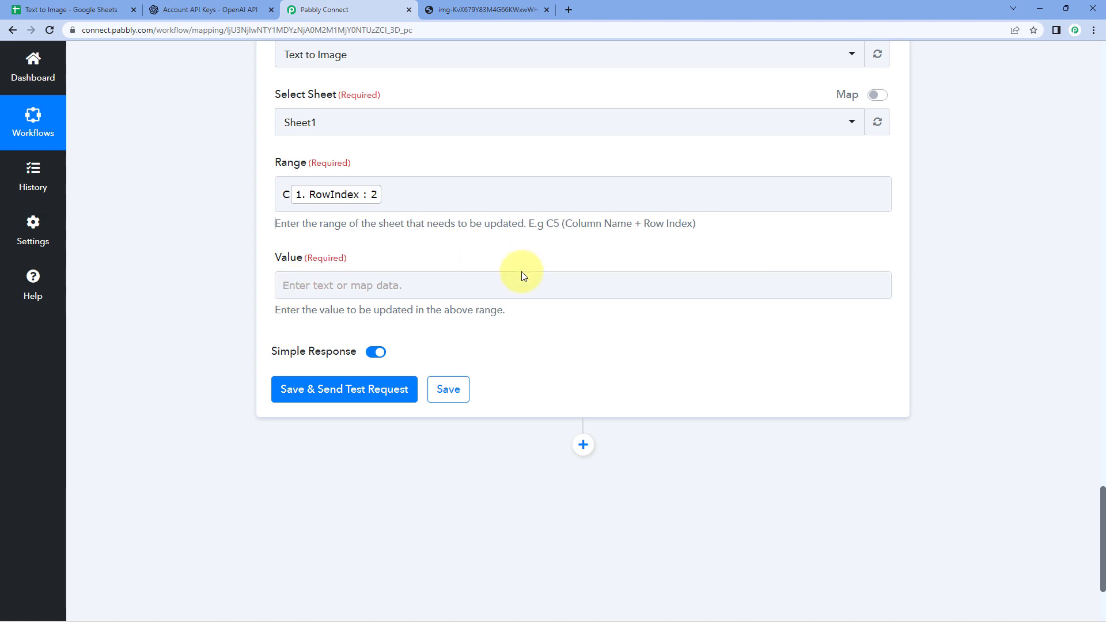
scroll(519, 276, "up", 11)
left_click_drag(595, 241, 730, 254)
left_click(718, 248)
scroll(717, 248, "up", 5)
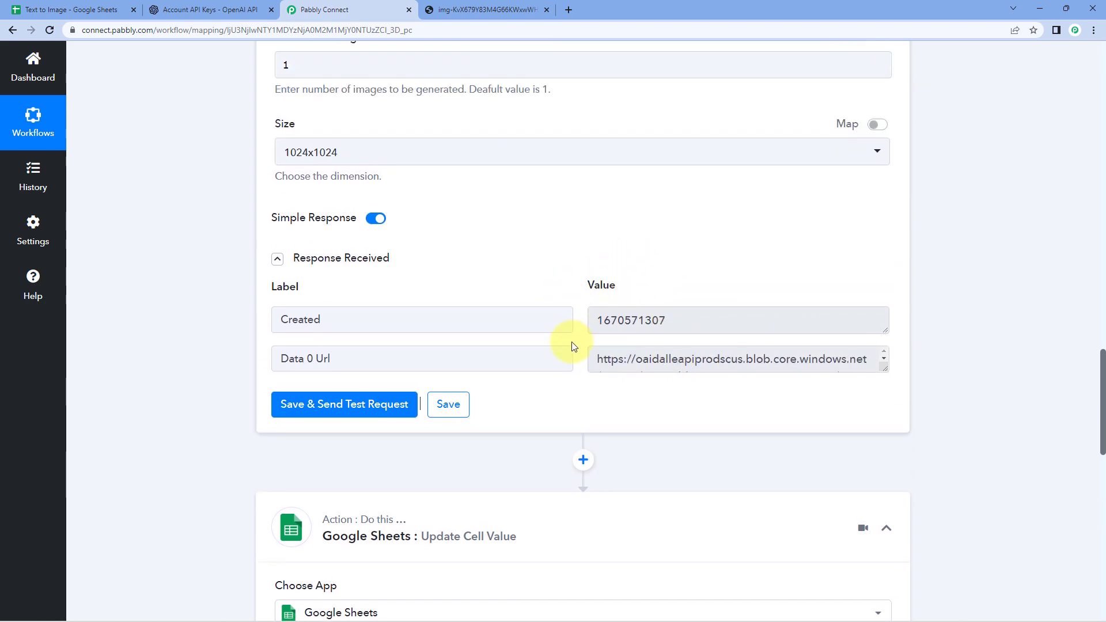
scroll(620, 301, "down", 8)
scroll(452, 320, "down", 10)
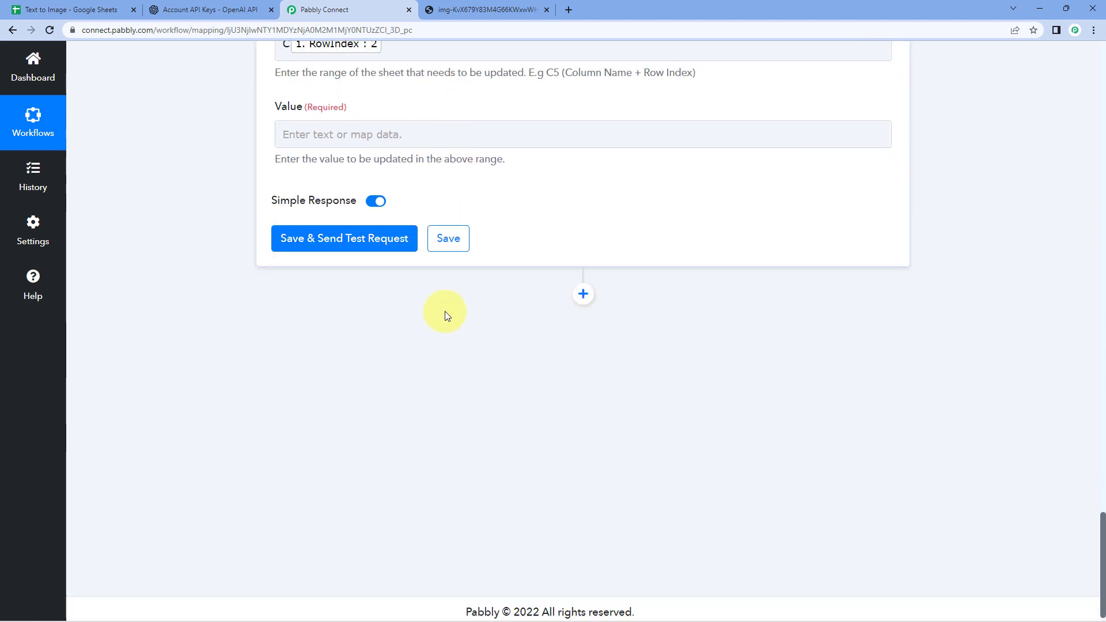
- Map the OpenAI step's Data 0 Url as the Update Cell Value value, then save and send a test request
left_click(315, 128)
left_click(315, 127)
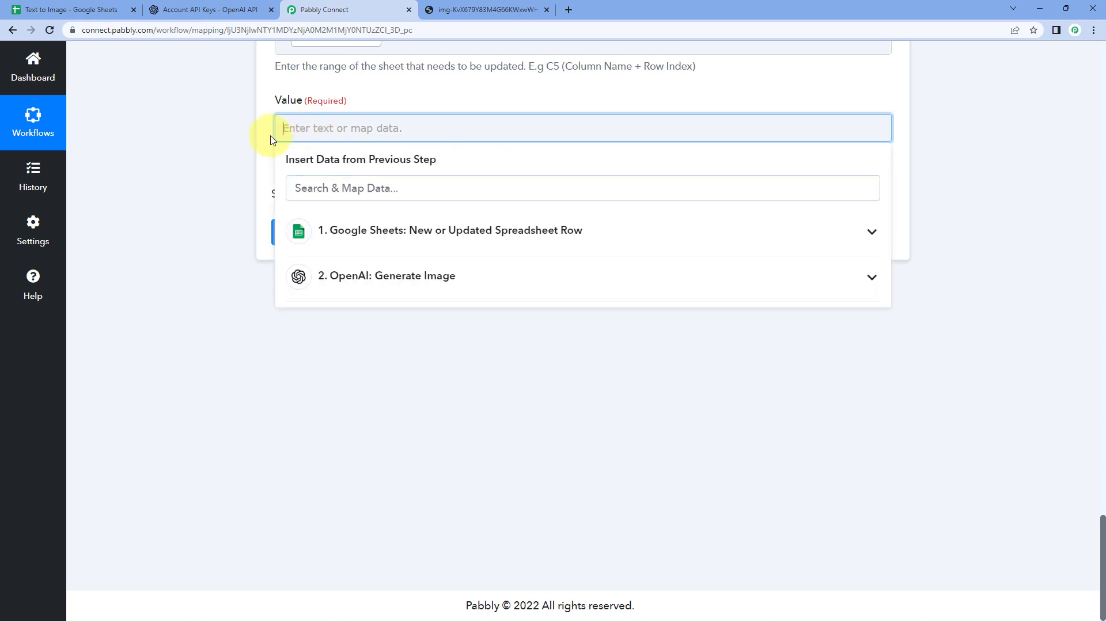
left_click(469, 283)
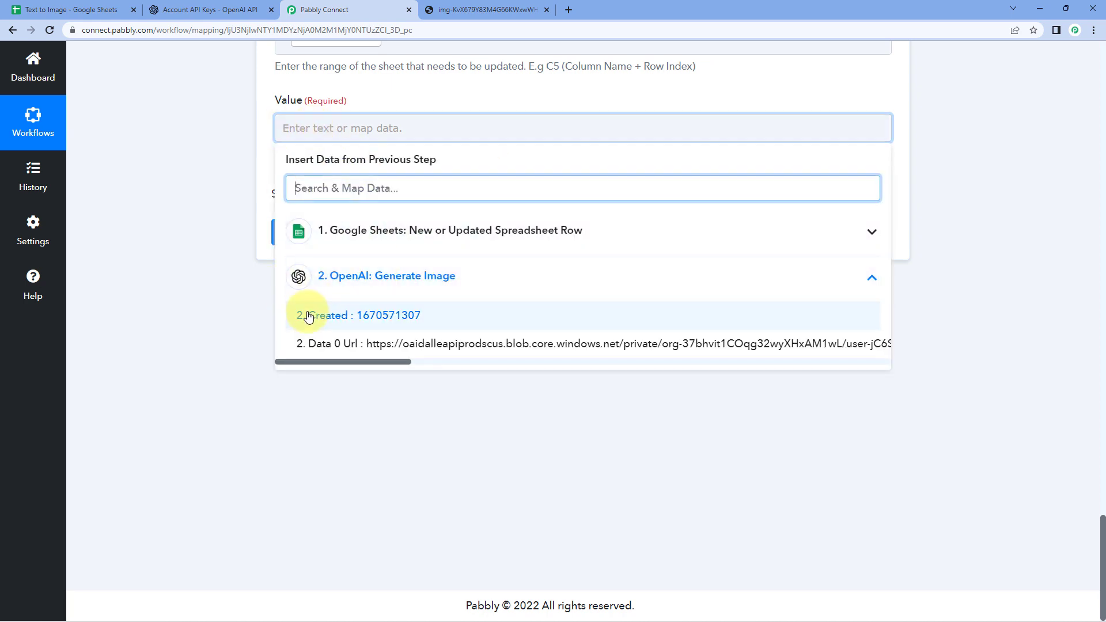
left_click(403, 346)
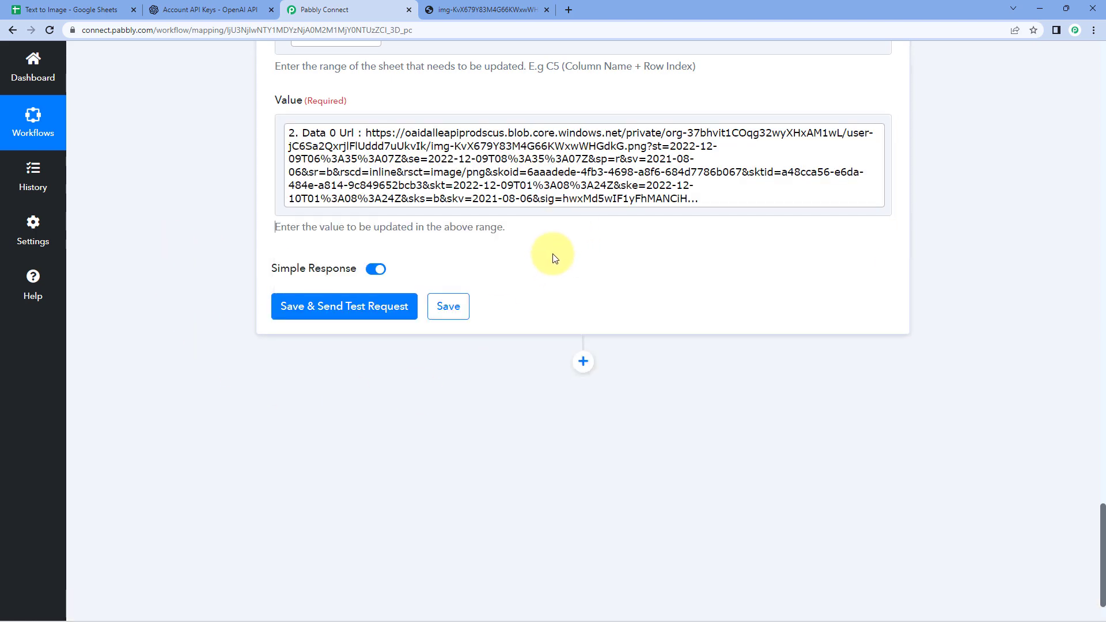
left_click(340, 307)
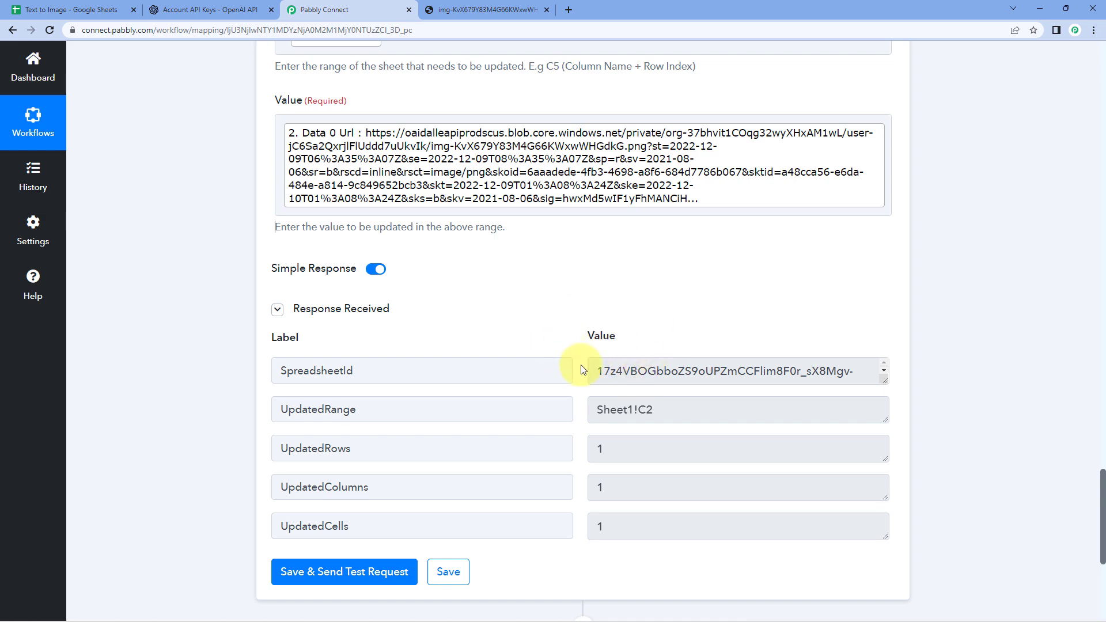
scroll(573, 249, "up", 2)
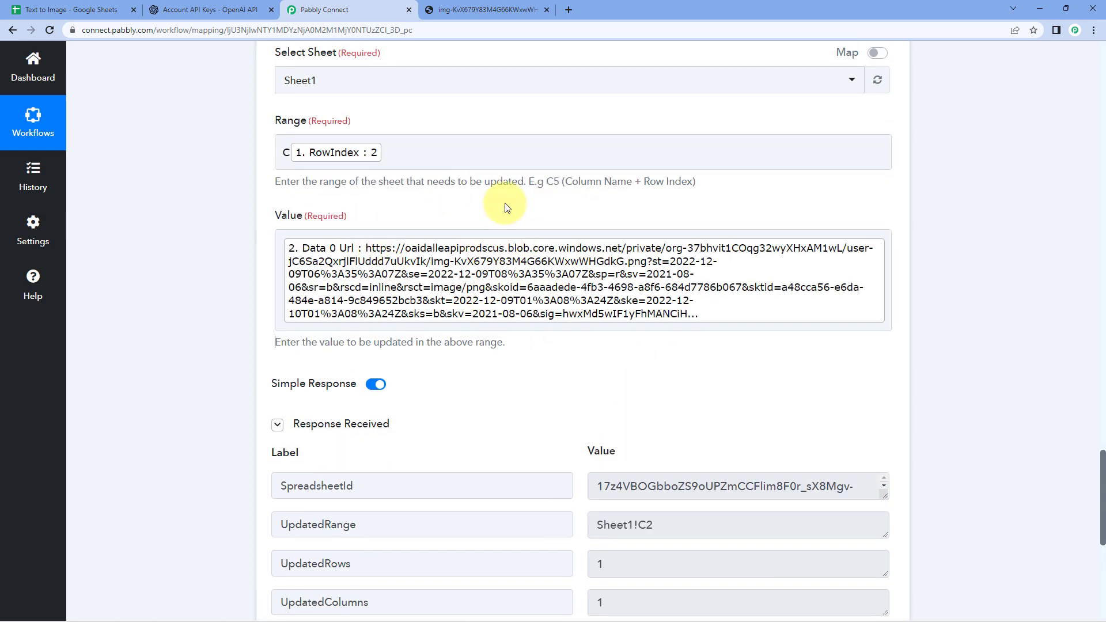
scroll(303, 191, "up", 1)
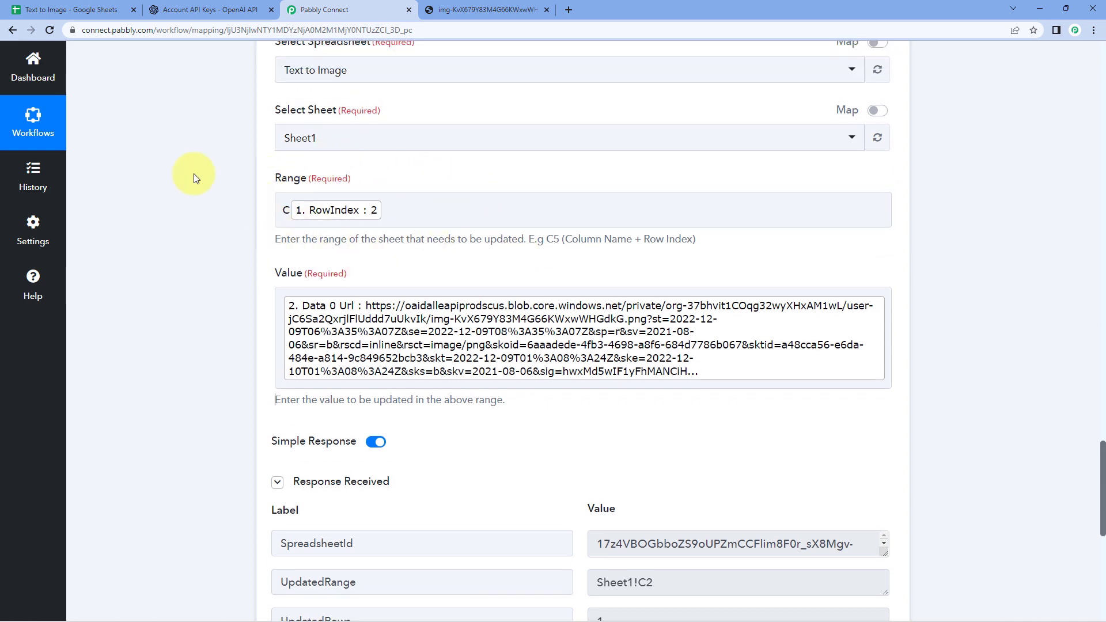
- In the Text to Image spreadsheet, widen the Image URL column and set its text wrapping to clip
left_click(64, 9)
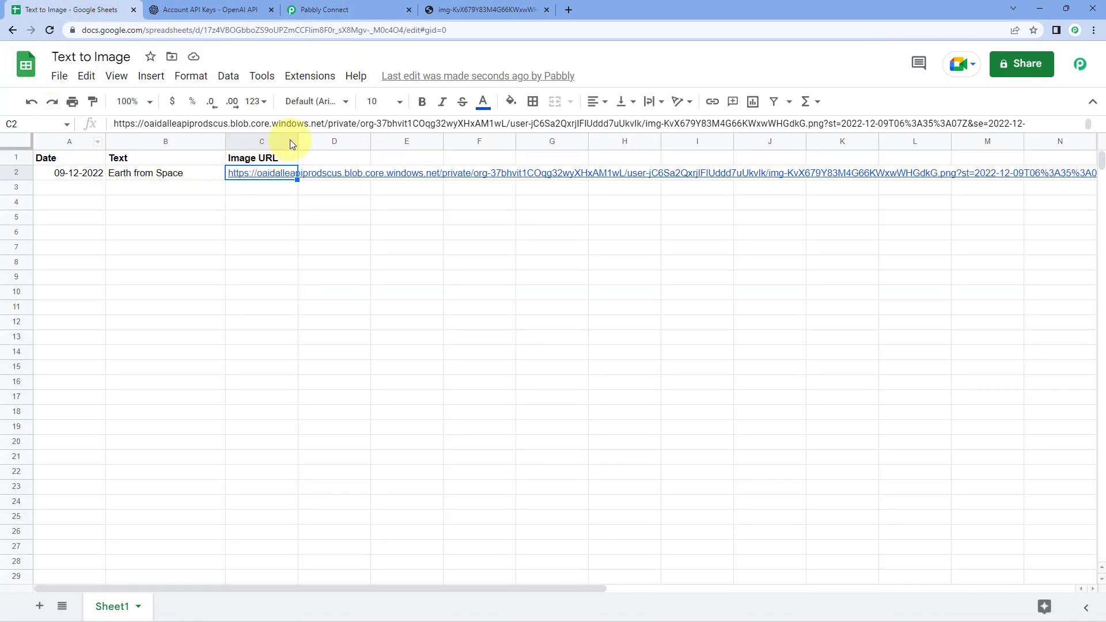
left_click_drag(296, 139, 392, 141)
left_click(271, 141)
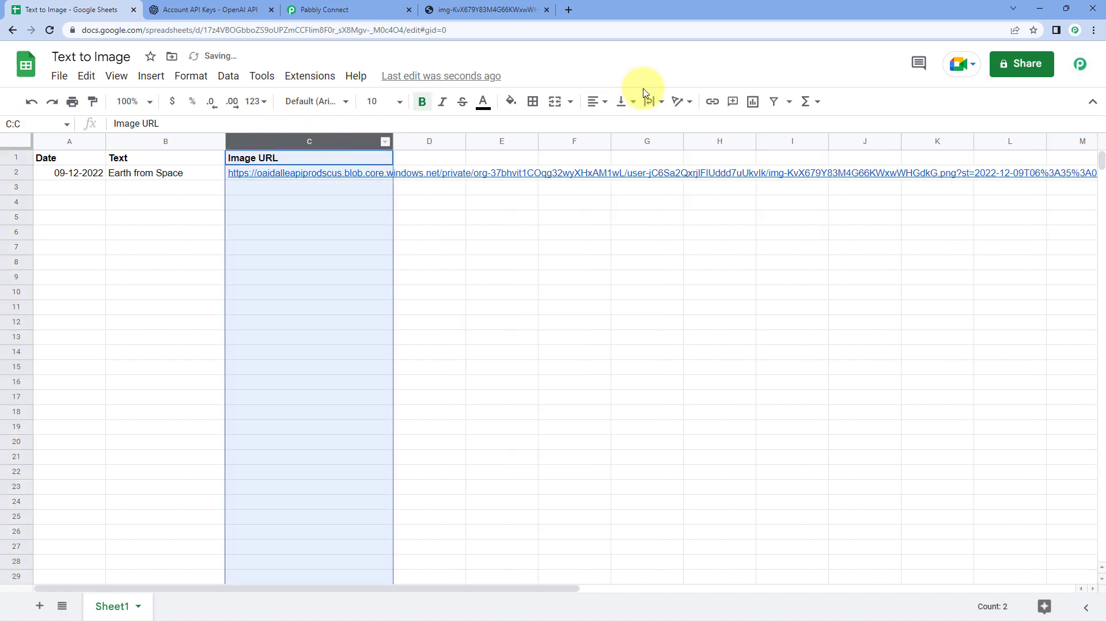
left_click(656, 102)
left_click(685, 125)
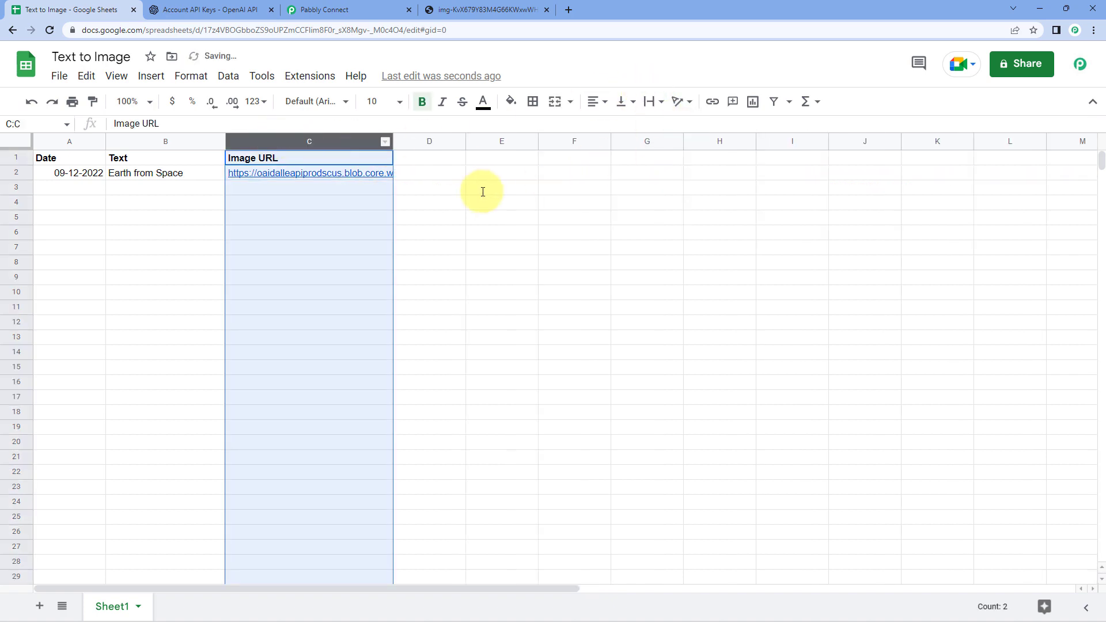
- Open the image link in the Earth from Space row and compare it with the previously opened image
left_click(369, 188)
left_click(325, 175)
left_click(321, 194)
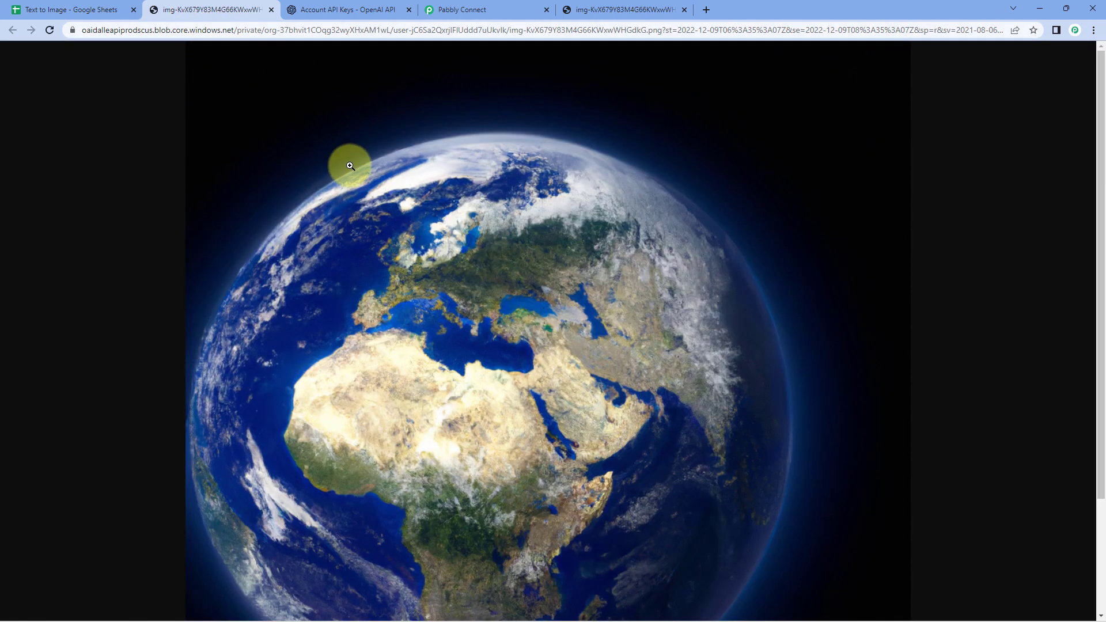
left_click(403, 183)
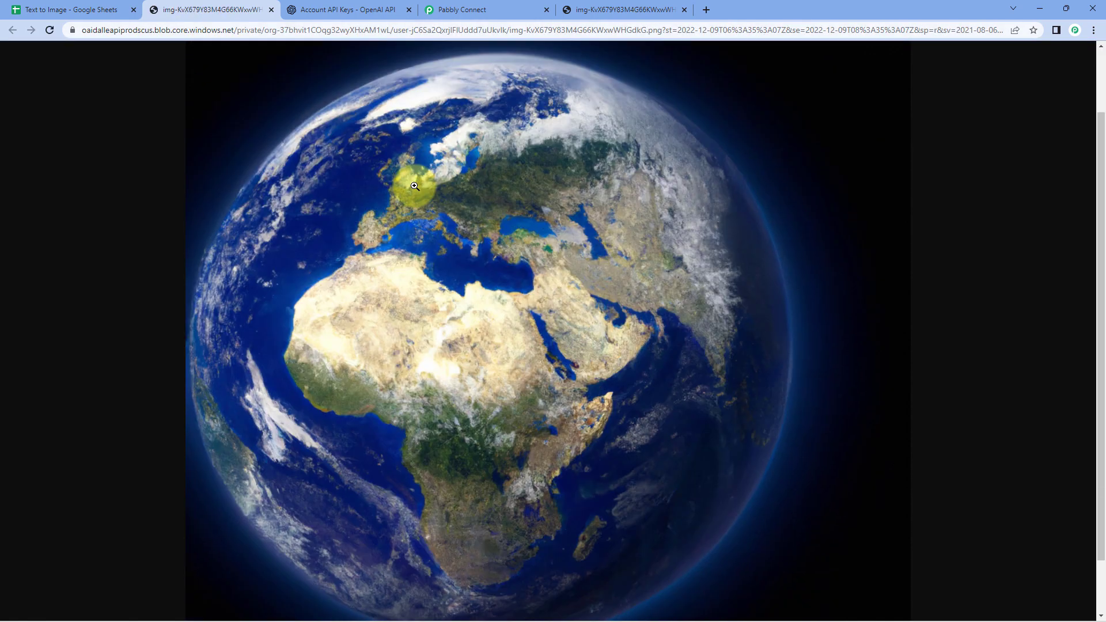
scroll(415, 186, "up", 3)
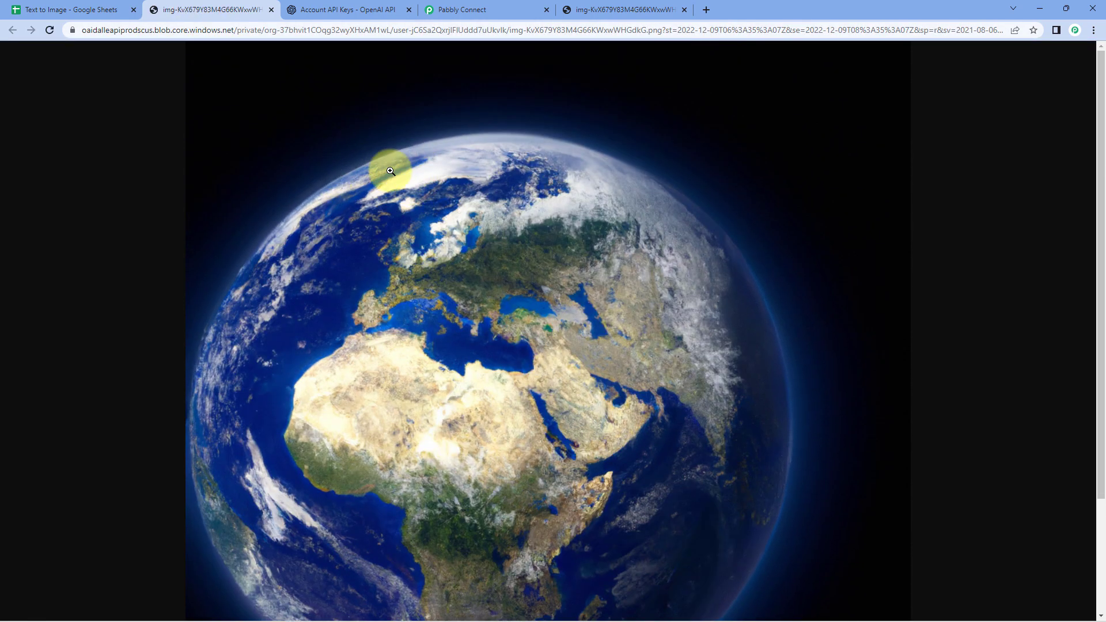
left_click(641, 5)
scroll(476, 103, "up", 3)
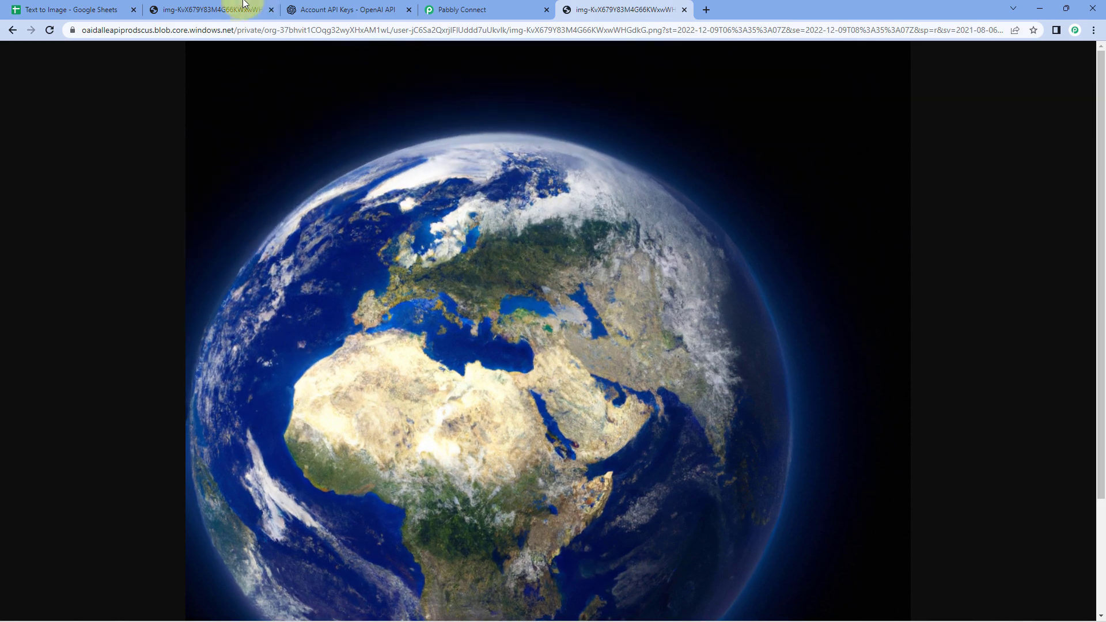
left_click(235, 7)
- Switch to Pabbly Connect and collapse the Update Cell Value, Generate Image and New or Updated Spreadsheet Row steps
left_click(461, 9)
scroll(1003, 234, "up", 10)
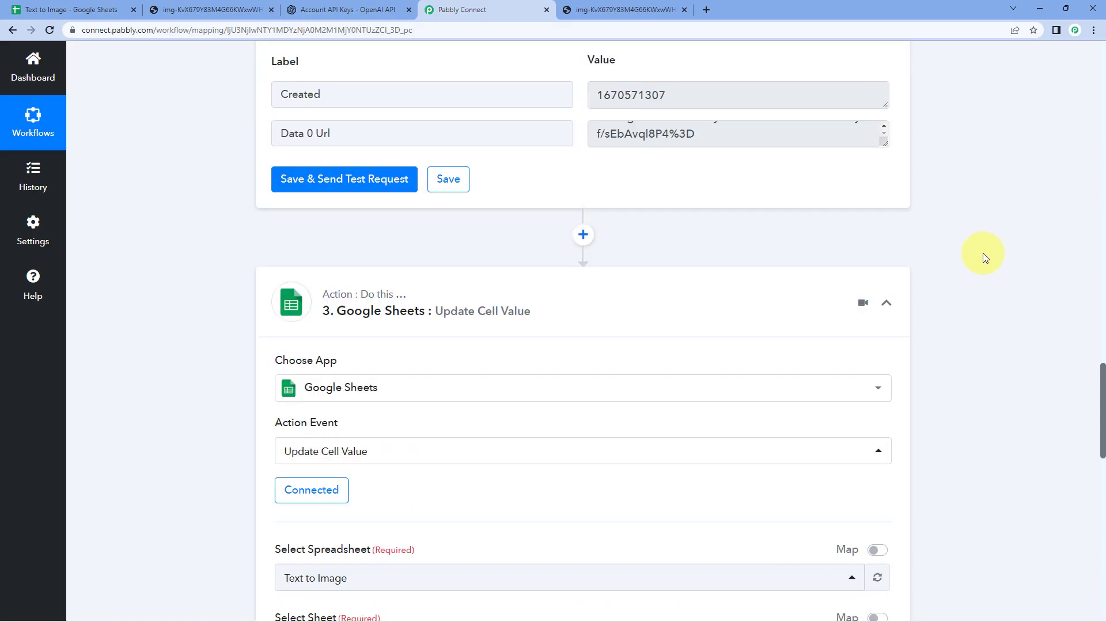
left_click(897, 385)
scroll(952, 302, "up", 10)
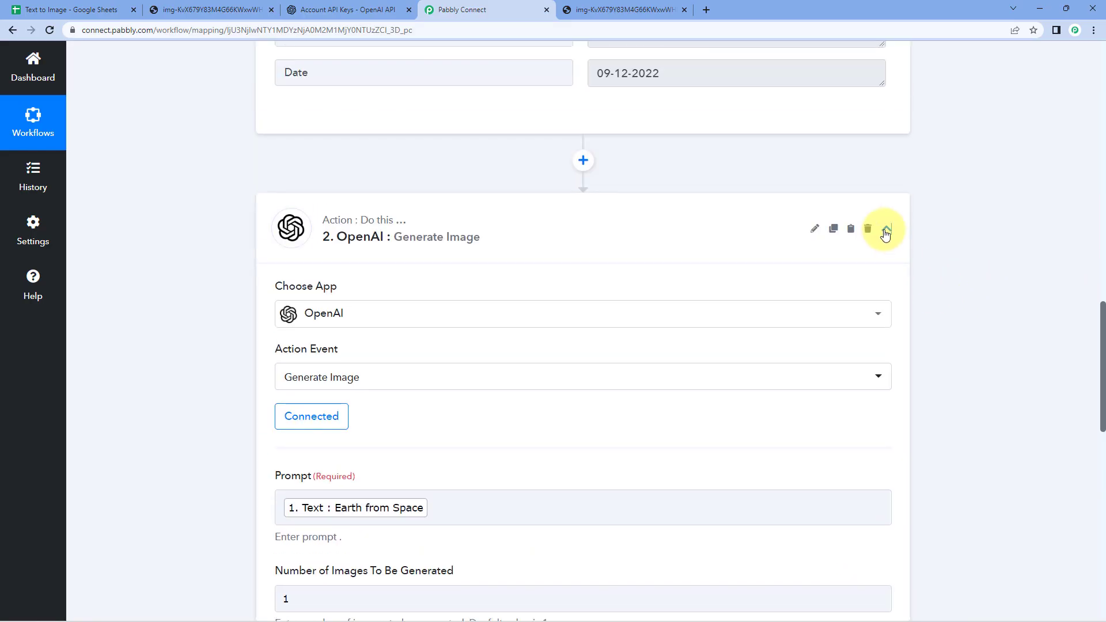
left_click(887, 230)
scroll(932, 224, "up", 5)
scroll(932, 223, "up", 10)
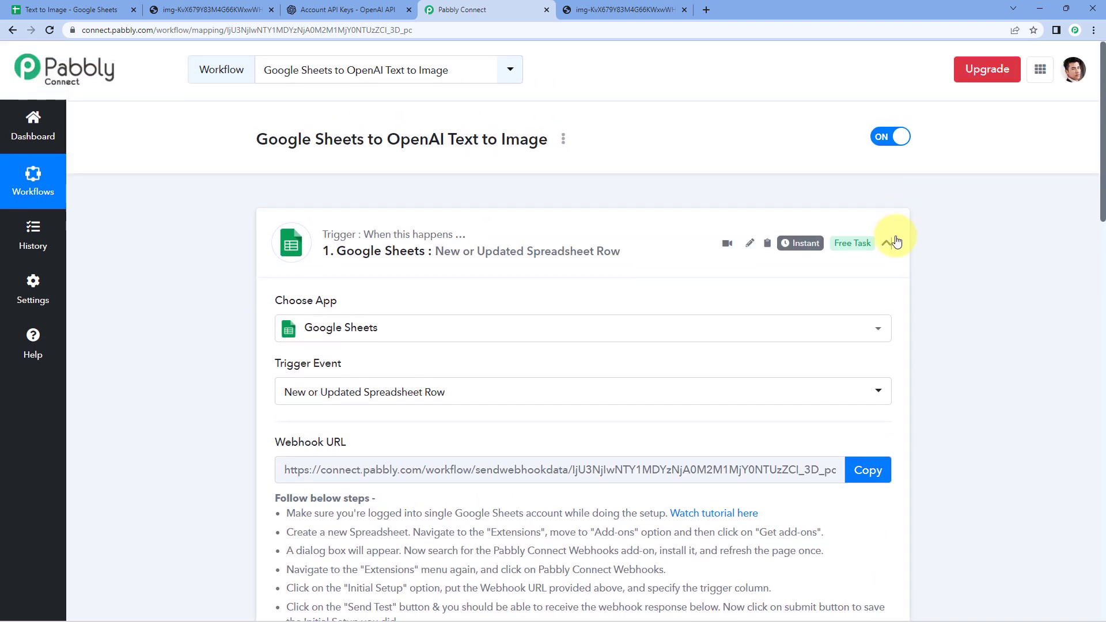
left_click(887, 242)
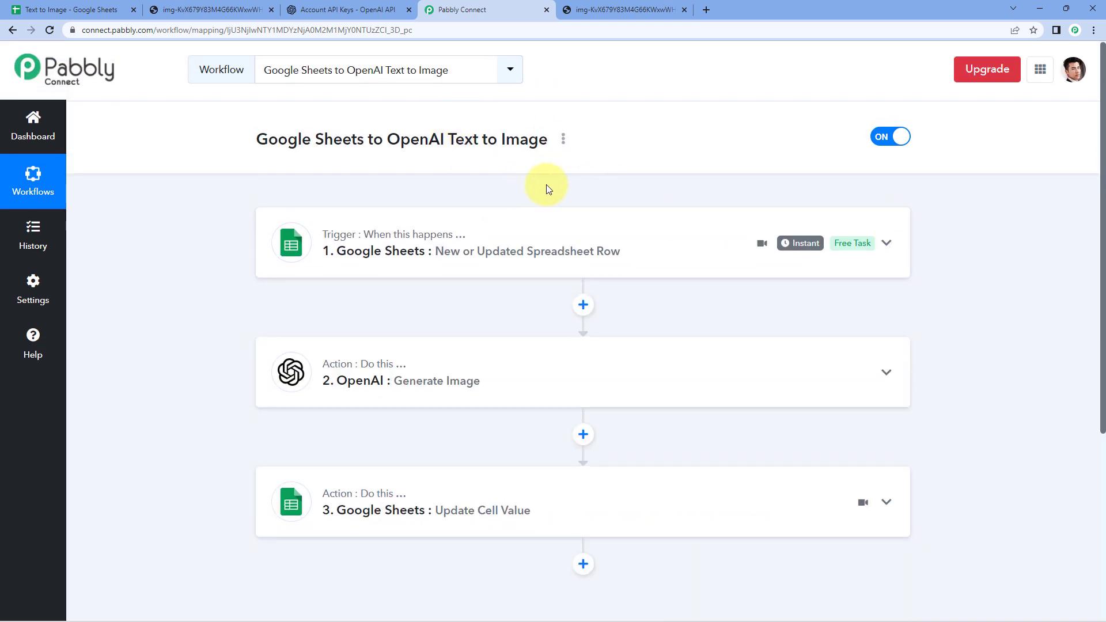
- Add a row below Earth from Space in the Google Sheets spreadsheet with date 09-12-2022 and text "Watch on the wall"
left_click(70, 9)
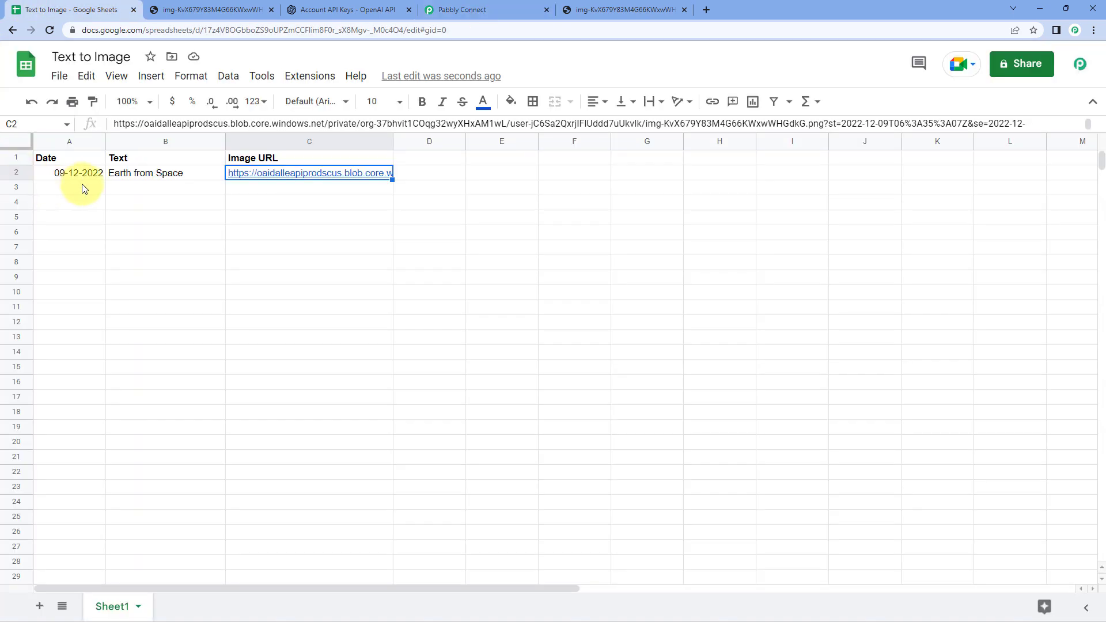
left_click(93, 175)
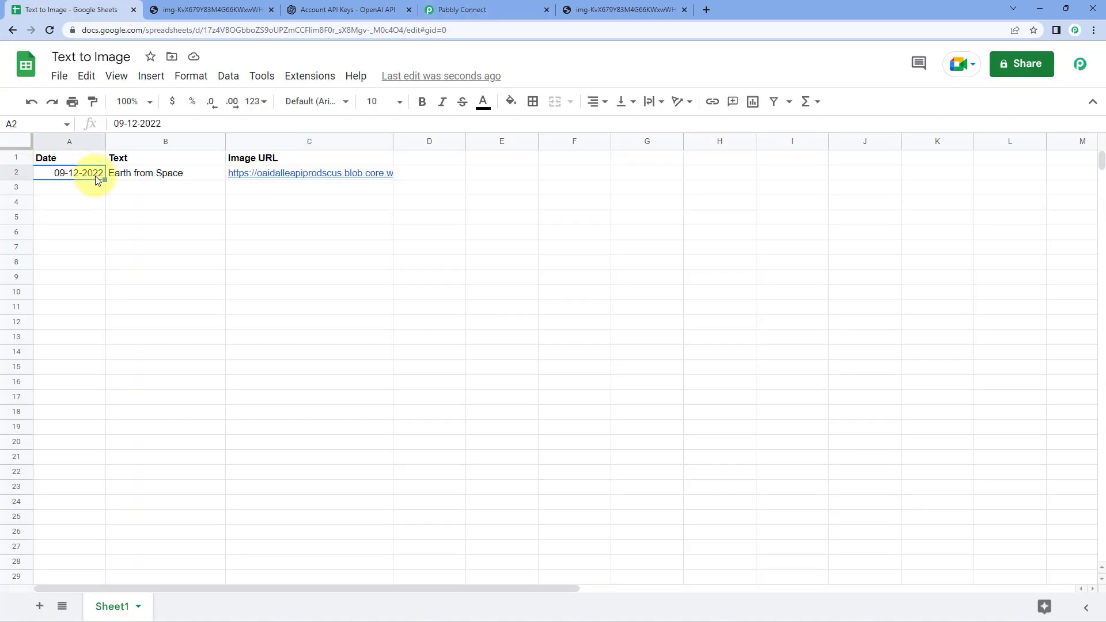
left_click(67, 189)
type("09-12-2022")
left_click(151, 196)
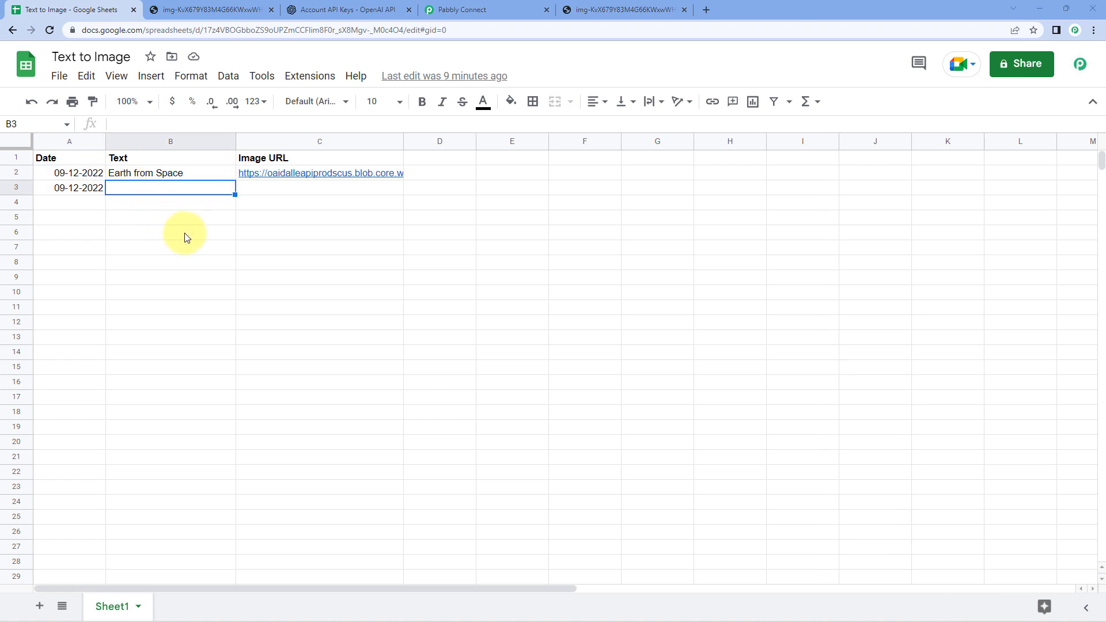
double_click(153, 185)
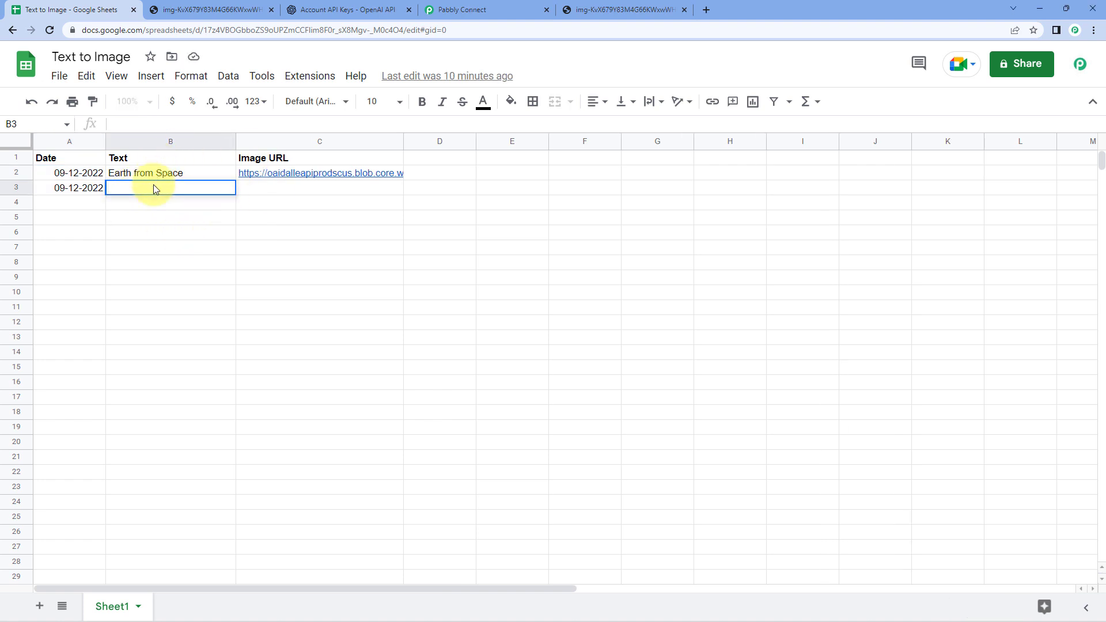
type("Watch on t")
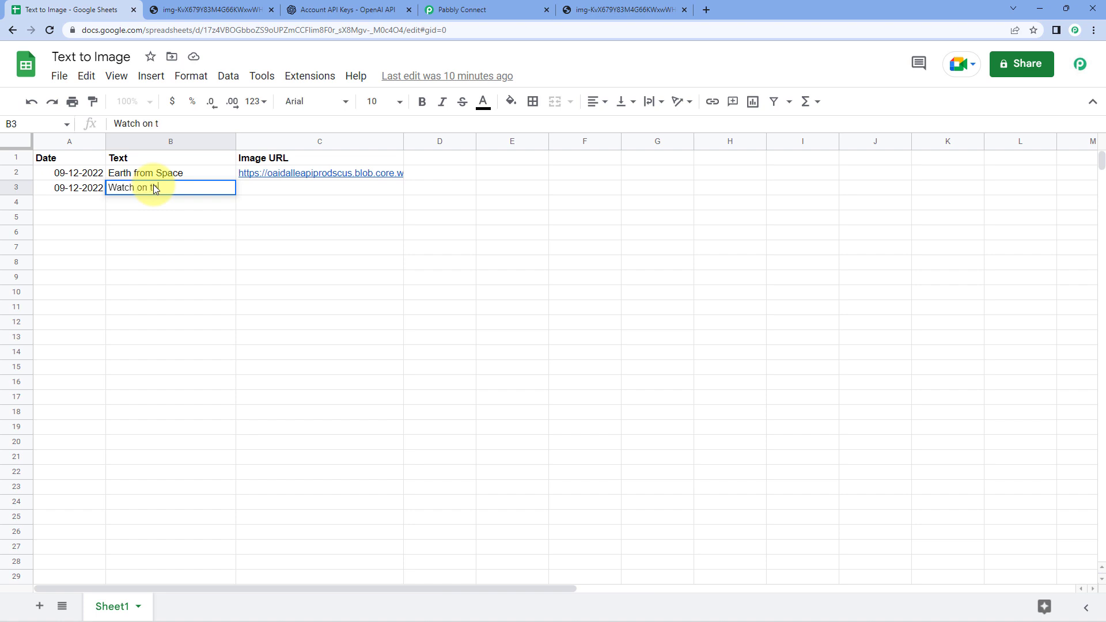
type("he wall")
key("Return")
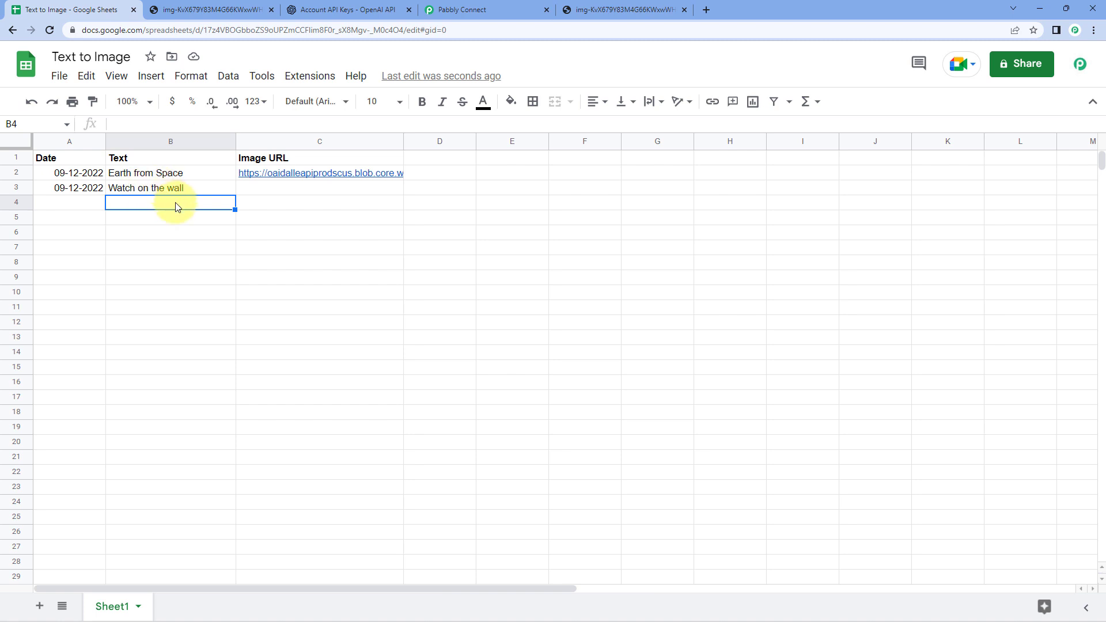
- Open the image link in the "Watch on the wall" row and view the generated image
mouse_move(309, 193)
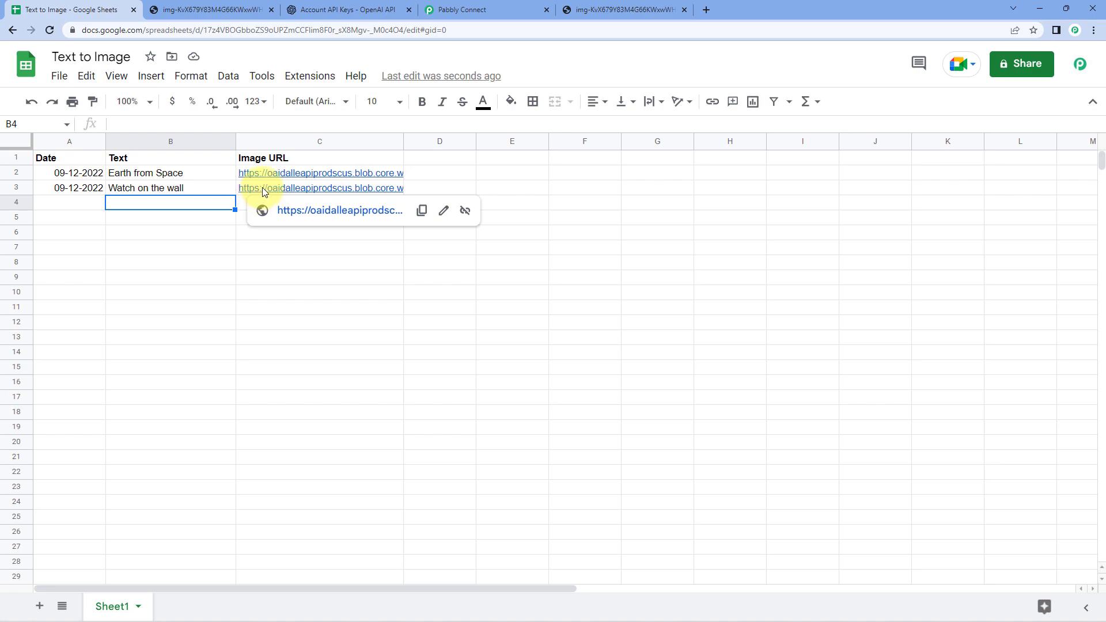
left_click(314, 211)
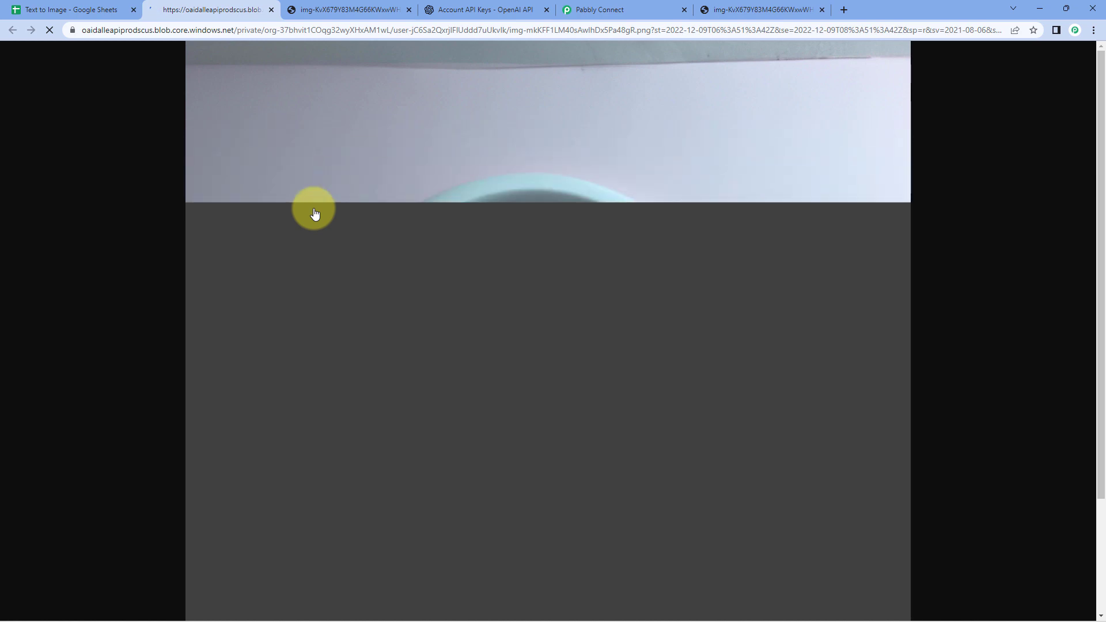
left_click(60, 10)
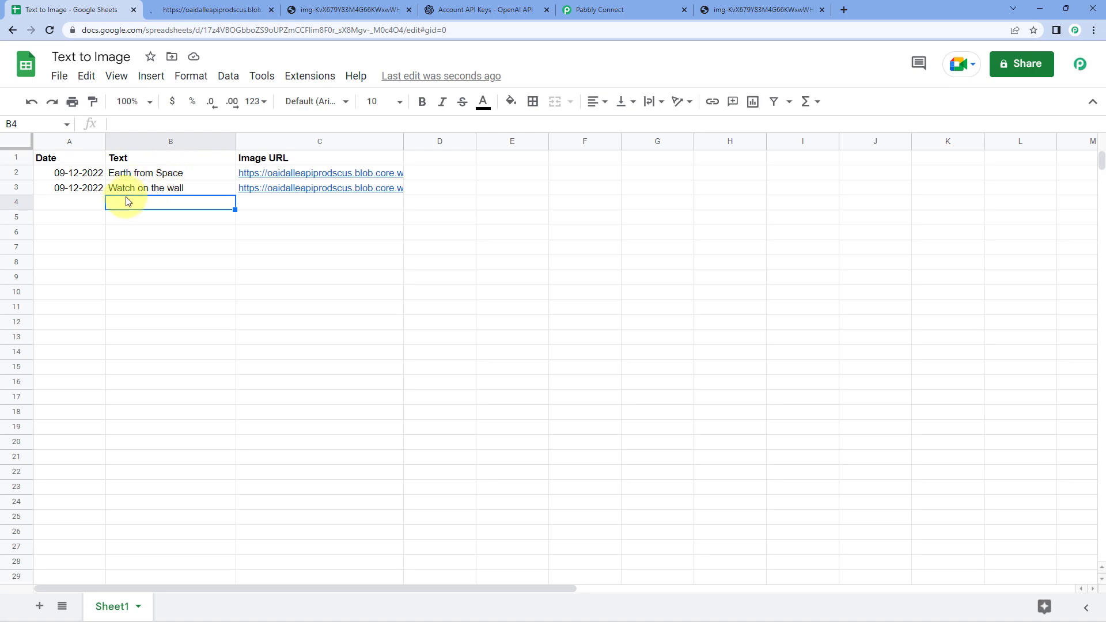
left_click(231, 10)
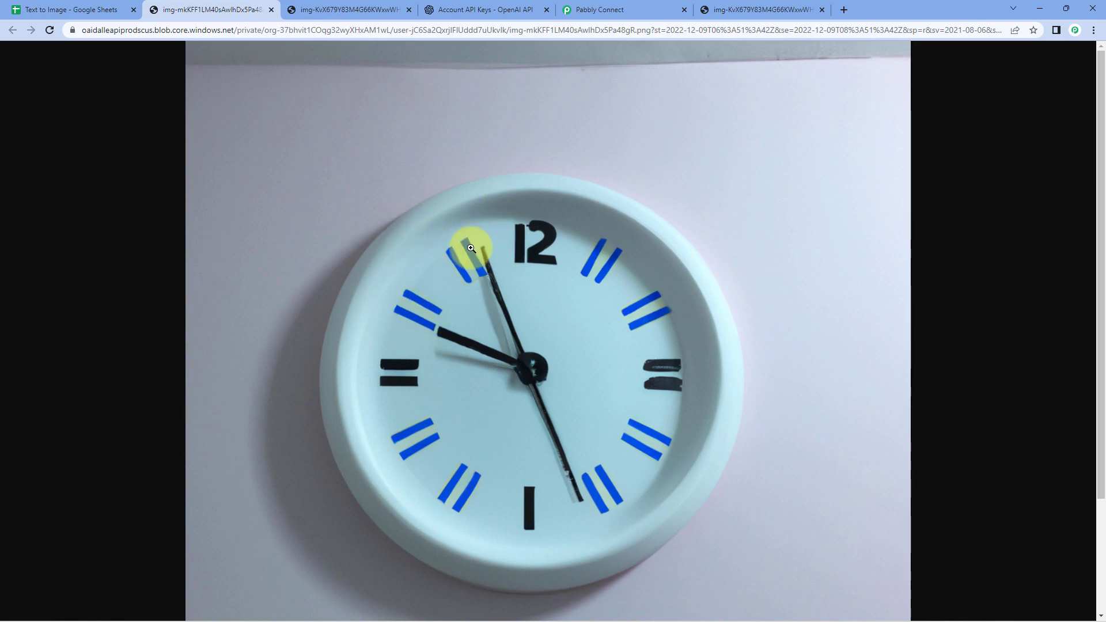
- Review the completed spreadsheet rows in Google Sheets alongside the three-step workflow in Pabbly Connect
left_click(81, 9)
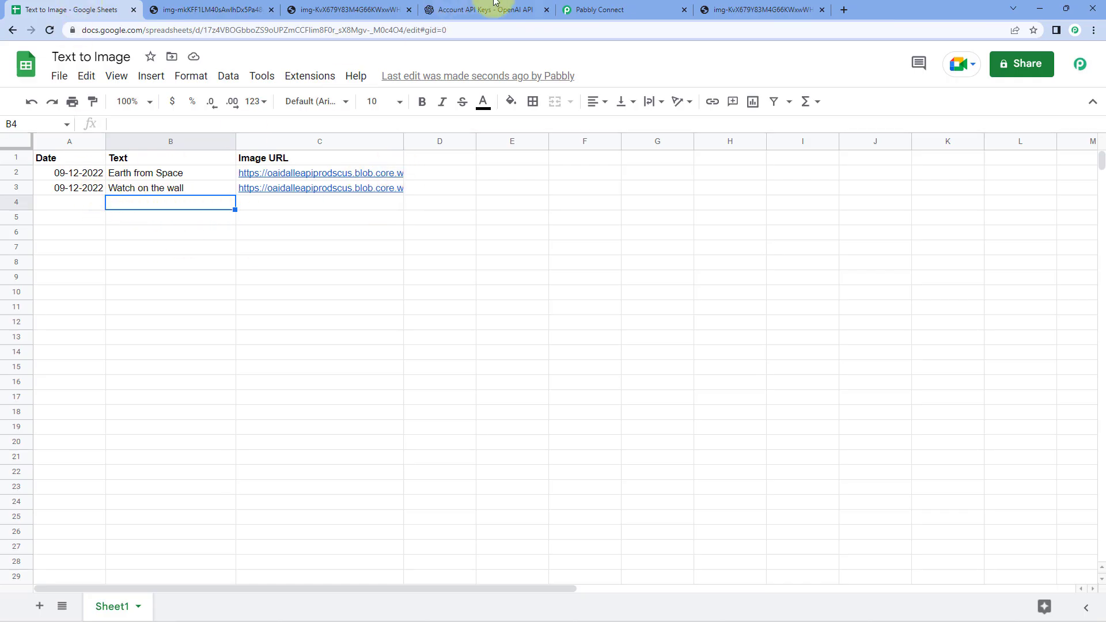
left_click(613, 9)
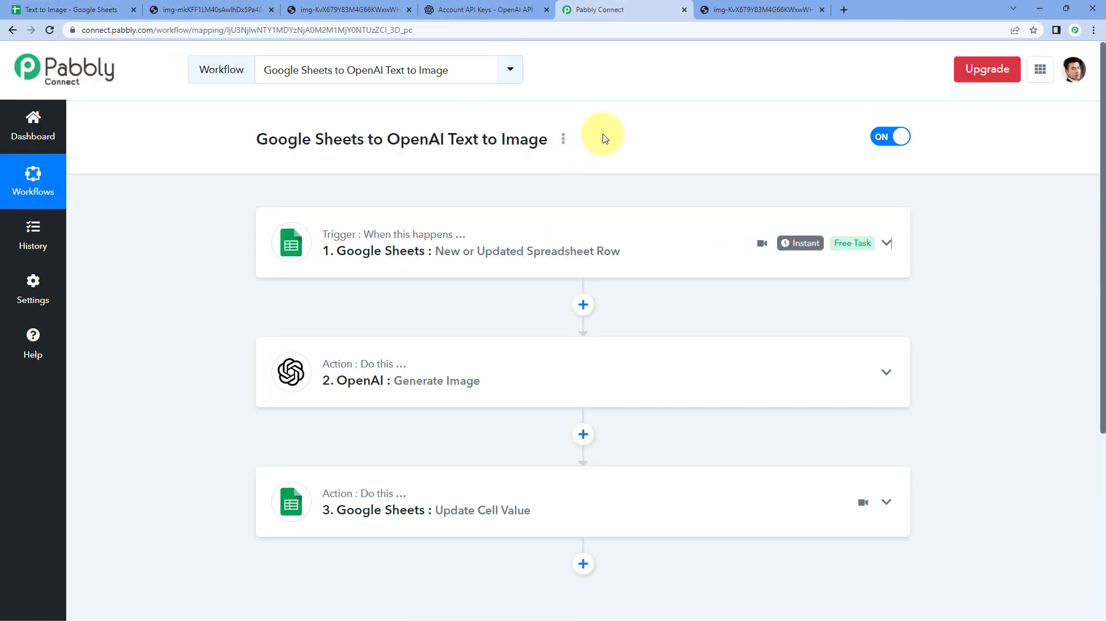
left_click(64, 9)
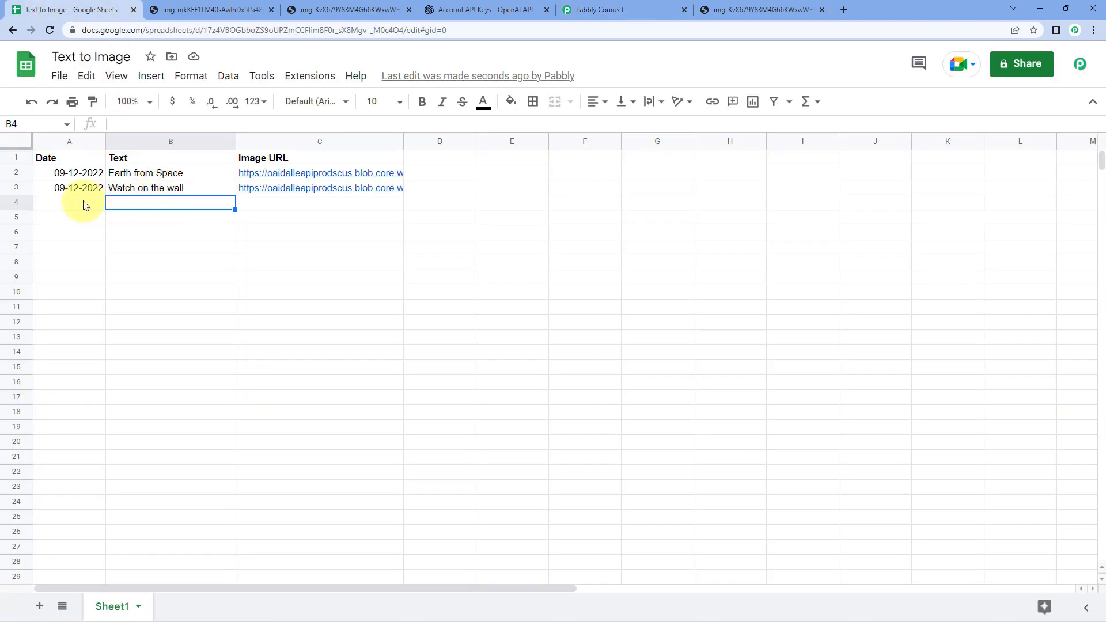
left_click_drag(86, 205, 177, 199)
left_click(294, 202)
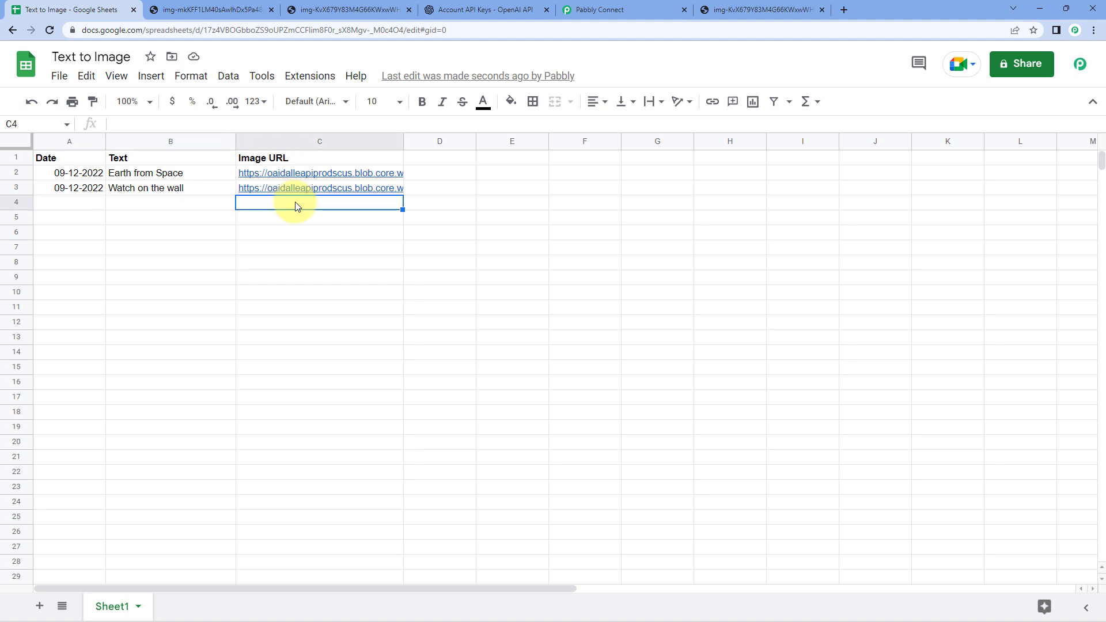
left_click(89, 192)
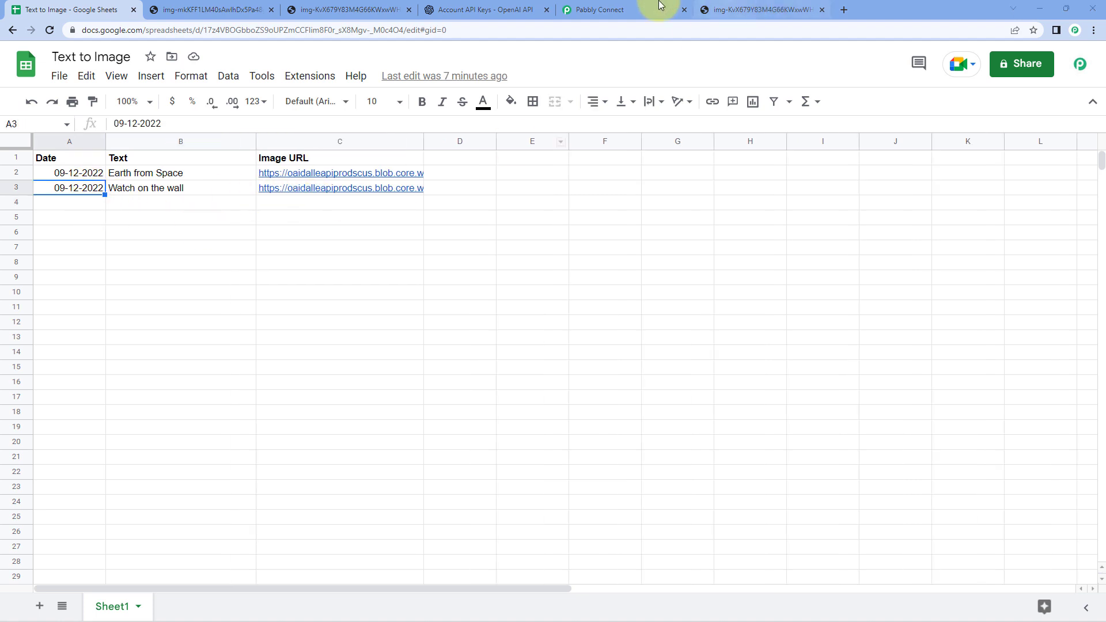
left_click(610, 9)
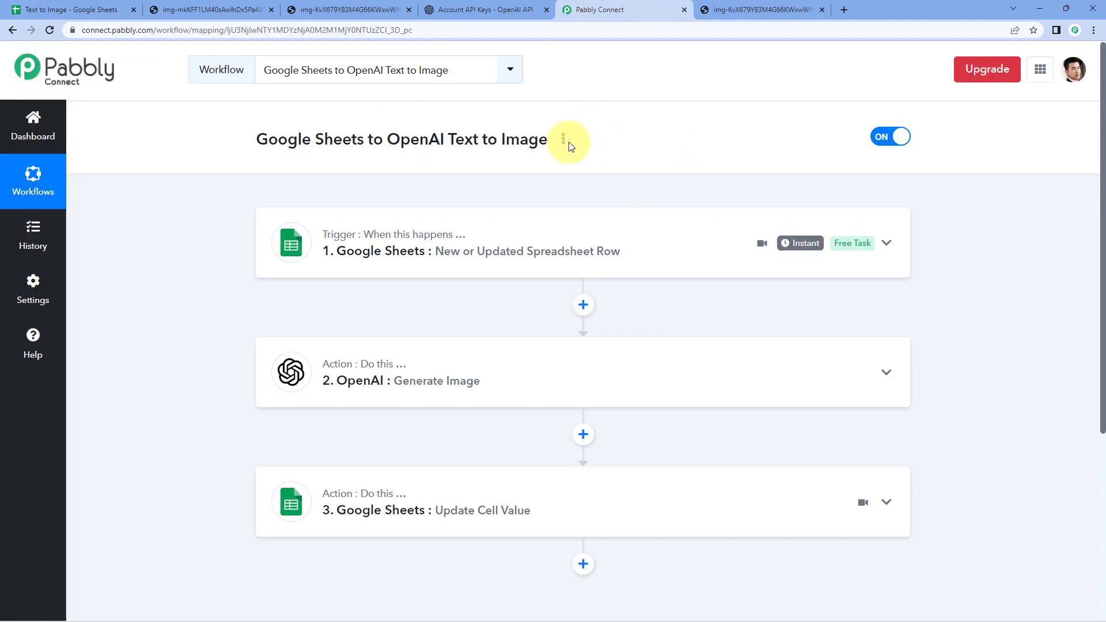